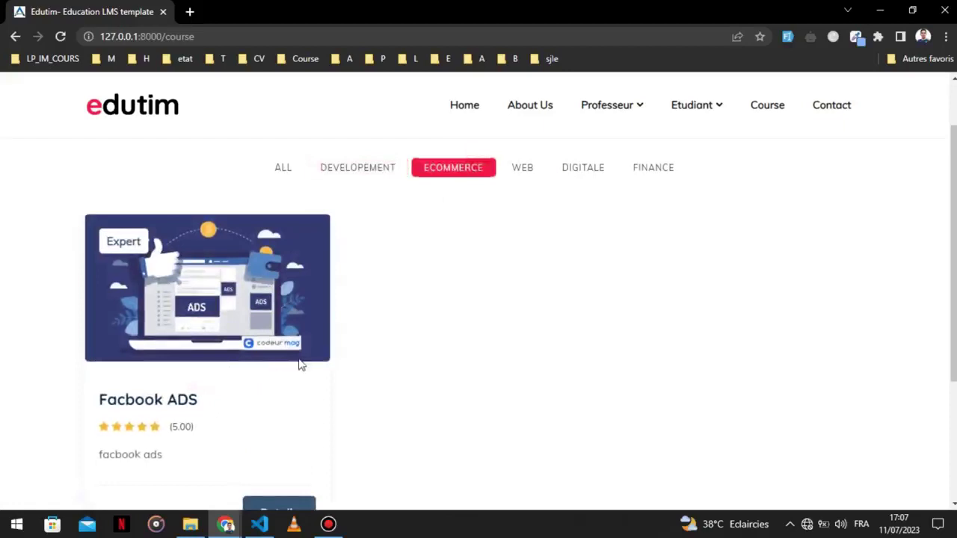
Filter the course catalogue by WEB, DIGITALE and FINANCE, then return to ALL.
{"action": "scroll", "coordinate": [560, 218], "scroll_direction": "down", "scroll_amount": 1}
{"action": "scroll", "coordinate": [554, 231], "scroll_direction": "up", "scroll_amount": 3}
{"action": "left_click", "coordinate": [526, 299]}
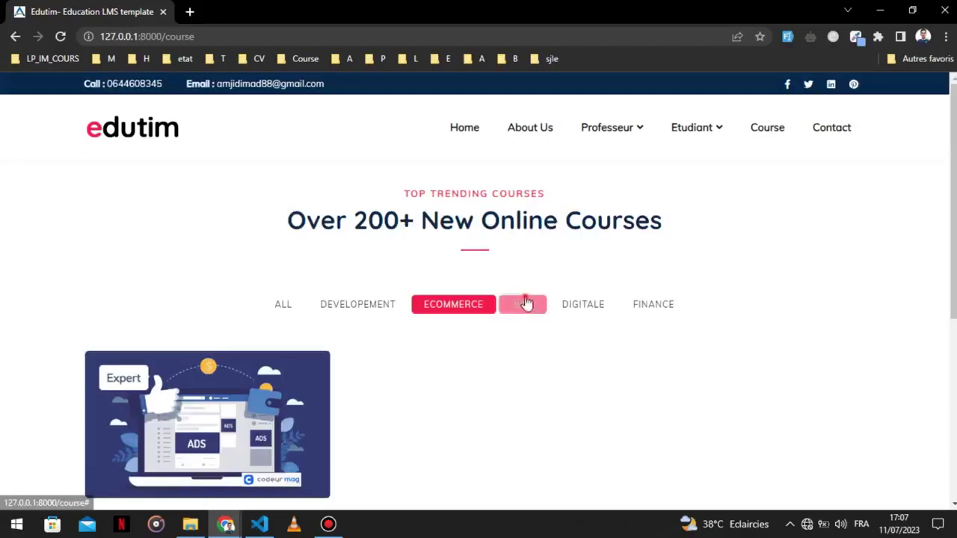
{"action": "scroll", "coordinate": [406, 317], "scroll_direction": "down", "scroll_amount": 3}
{"action": "scroll", "coordinate": [244, 346], "scroll_direction": "up", "scroll_amount": 3}
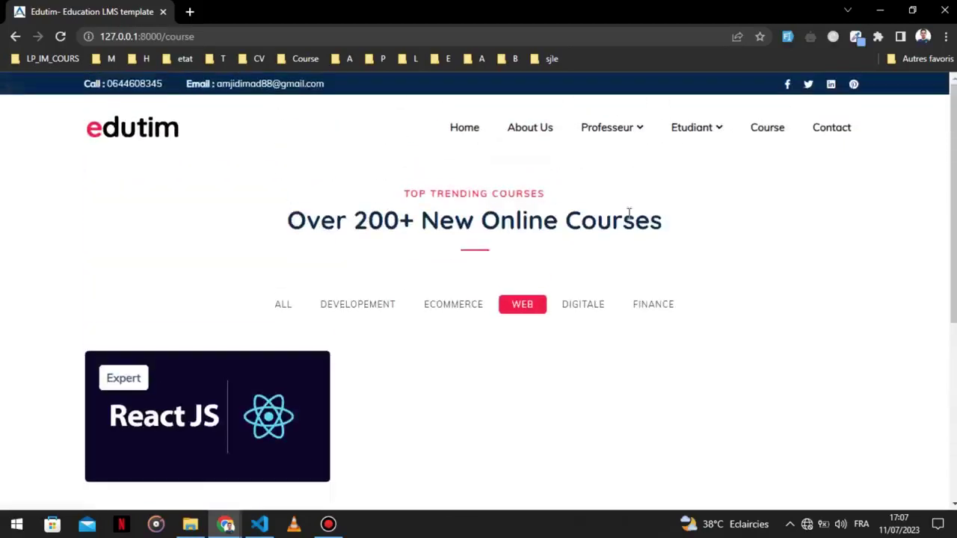
{"action": "left_click", "coordinate": [585, 308]}
{"action": "left_click", "coordinate": [654, 306]}
{"action": "left_click", "coordinate": [303, 308]}
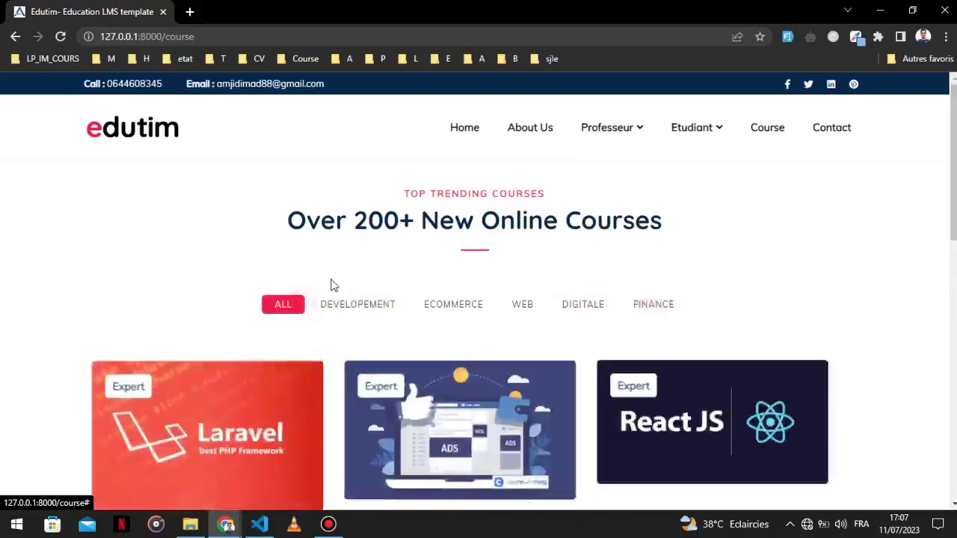
{"action": "scroll", "coordinate": [331, 282], "scroll_direction": "down", "scroll_amount": 9}
{"action": "scroll", "coordinate": [566, 276], "scroll_direction": "up", "scroll_amount": 5}
{"action": "scroll", "coordinate": [566, 277], "scroll_direction": "up", "scroll_amount": 4}
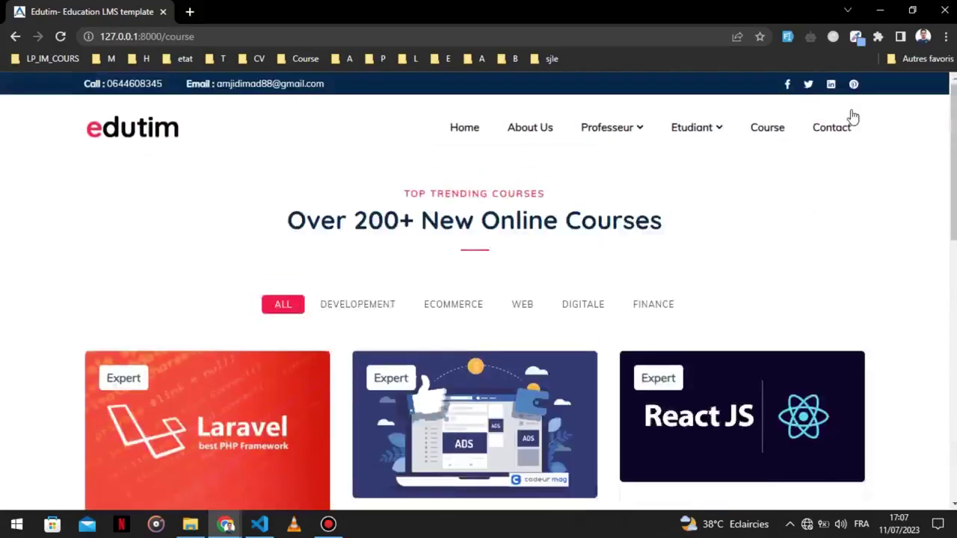
Look over the Contact page's name, e-mail and message fields and contact details.
{"action": "left_click", "coordinate": [827, 133]}
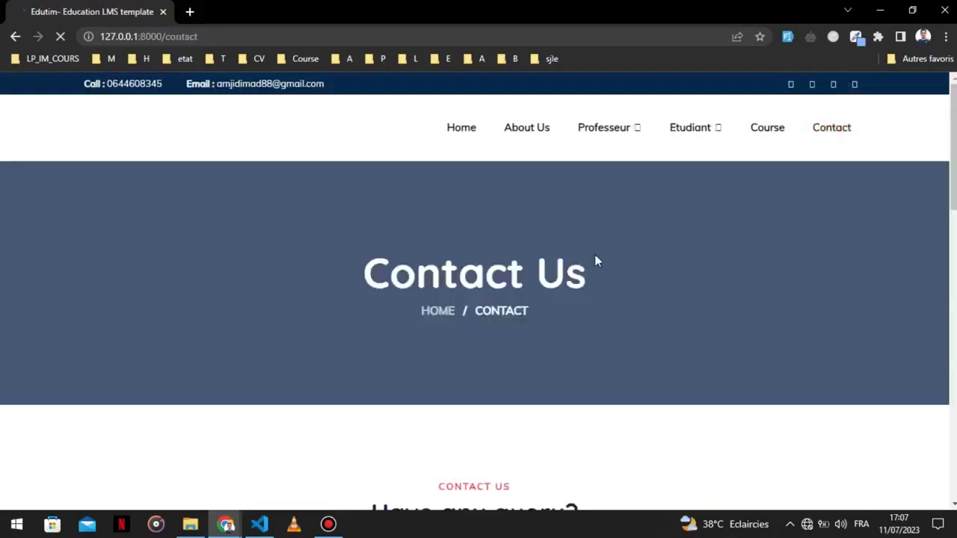
{"action": "scroll", "coordinate": [459, 303], "scroll_direction": "down", "scroll_amount": 6}
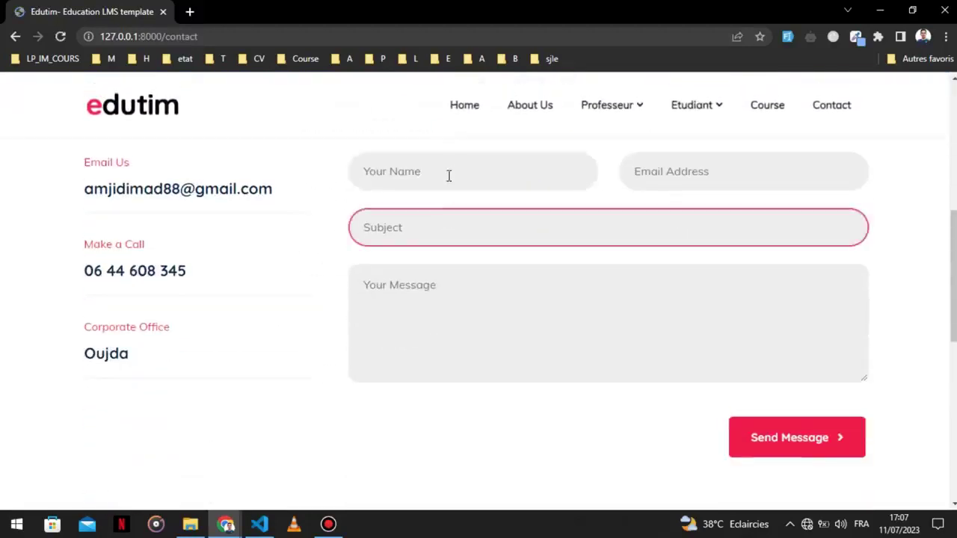
{"action": "left_click", "coordinate": [448, 171]}
{"action": "left_click", "coordinate": [730, 165]}
{"action": "left_click", "coordinate": [460, 314]}
{"action": "left_click", "coordinate": [122, 258]}
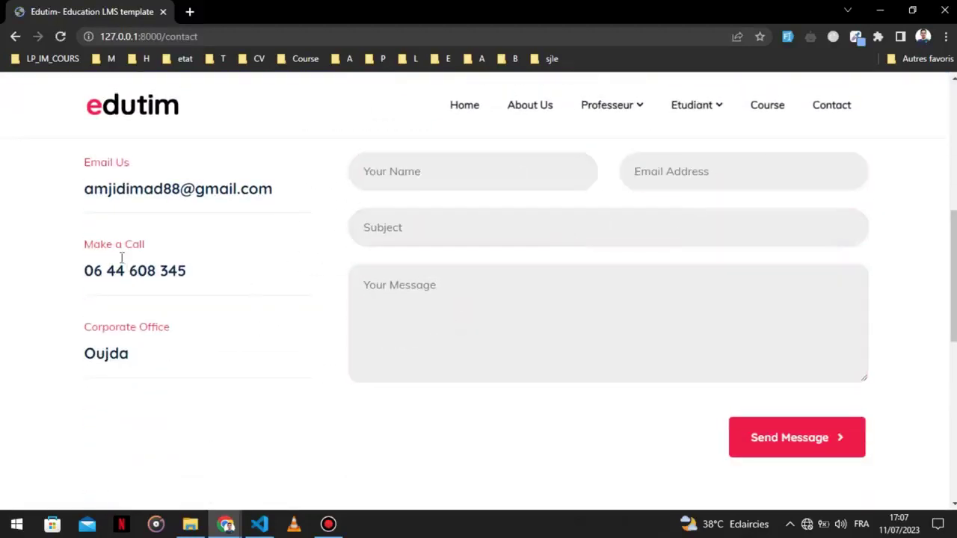
{"action": "left_click_drag", "start_coordinate": [102, 274], "coordinate": [187, 274]}
{"action": "left_click", "coordinate": [188, 201]}
{"action": "double_click", "coordinate": [196, 190]}
{"action": "scroll", "coordinate": [265, 355], "scroll_direction": "down", "scroll_amount": 3}
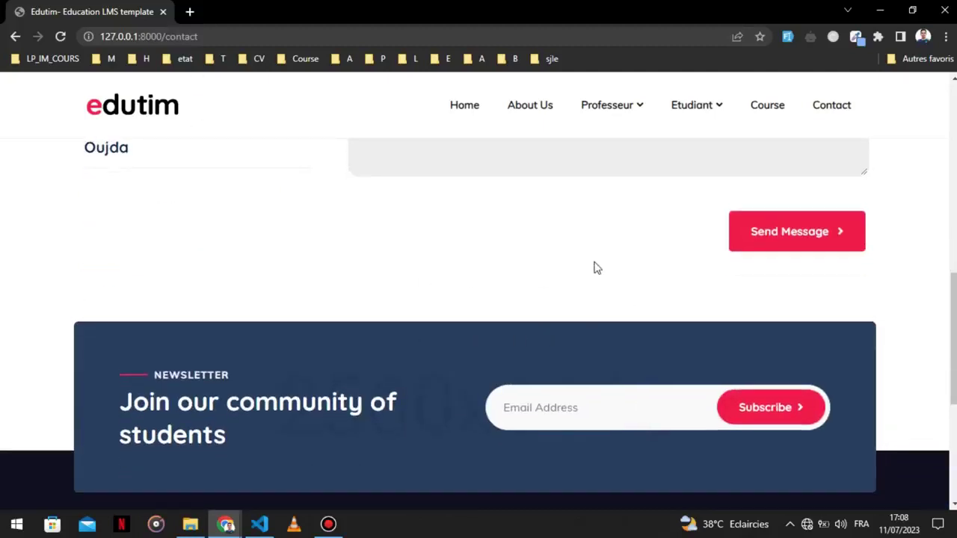
{"action": "scroll", "coordinate": [593, 267], "scroll_direction": "up", "scroll_amount": 10}
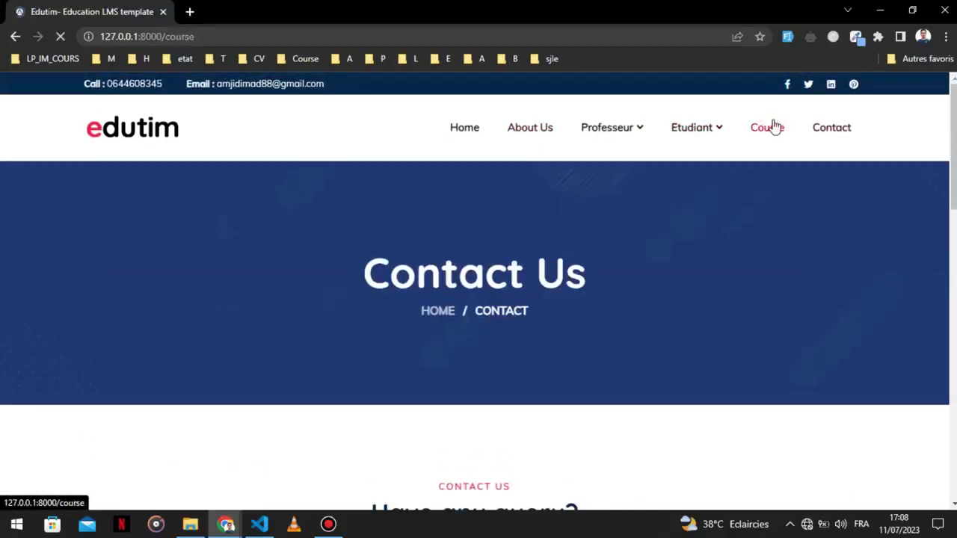
{"action": "scroll", "coordinate": [451, 218], "scroll_direction": "down", "scroll_amount": 3}
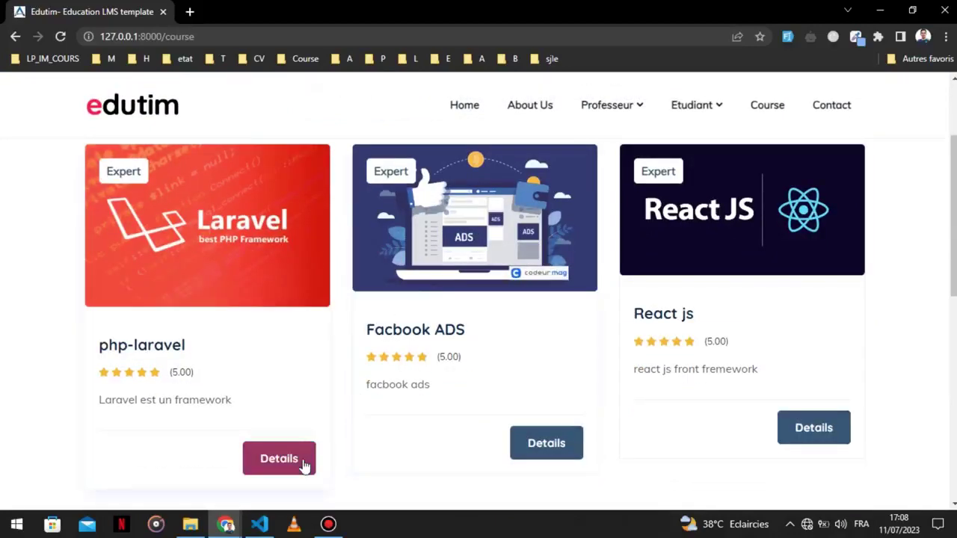
Open php-laravel's details and view its Topics, collapsing Introduction & Get Started.
{"action": "left_click", "coordinate": [304, 465]}
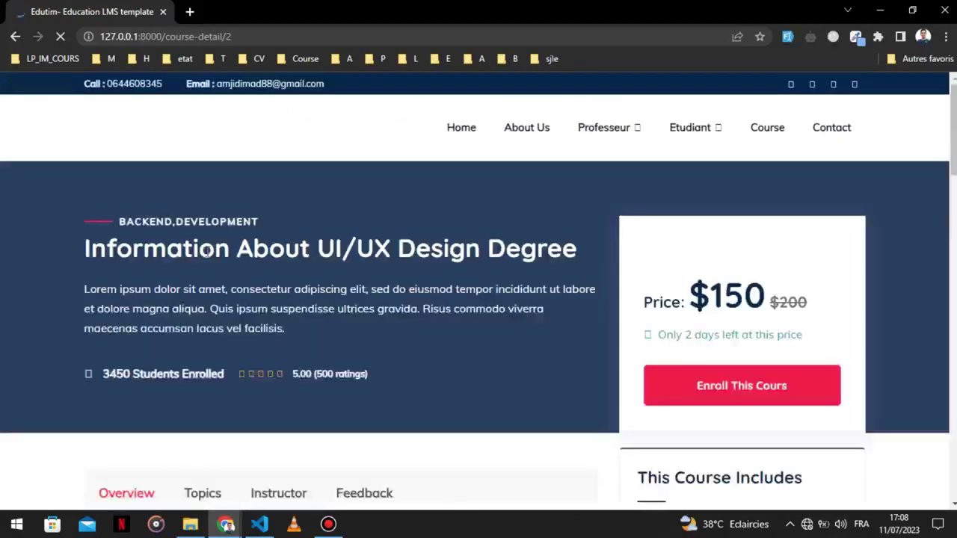
{"action": "scroll", "coordinate": [208, 253], "scroll_direction": "down", "scroll_amount": 2}
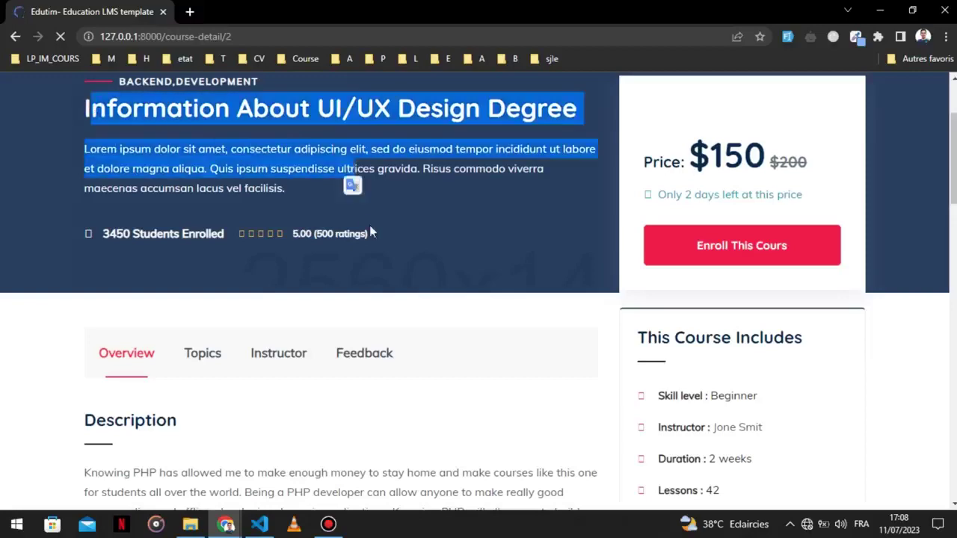
{"action": "scroll", "coordinate": [207, 363], "scroll_direction": "down", "scroll_amount": 2}
{"action": "scroll", "coordinate": [144, 334], "scroll_direction": "down", "scroll_amount": 4}
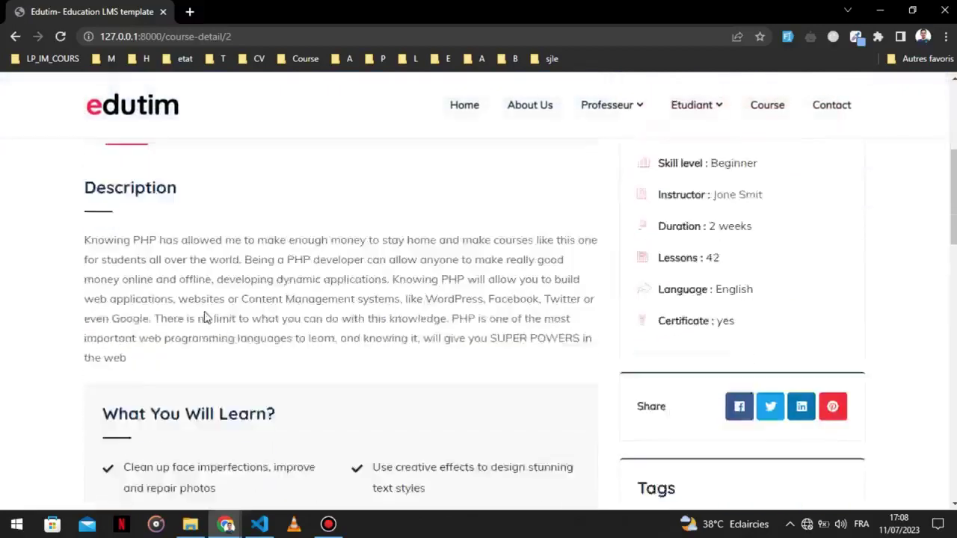
{"action": "scroll", "coordinate": [168, 307], "scroll_direction": "up", "scroll_amount": 4}
{"action": "left_click", "coordinate": [209, 209]}
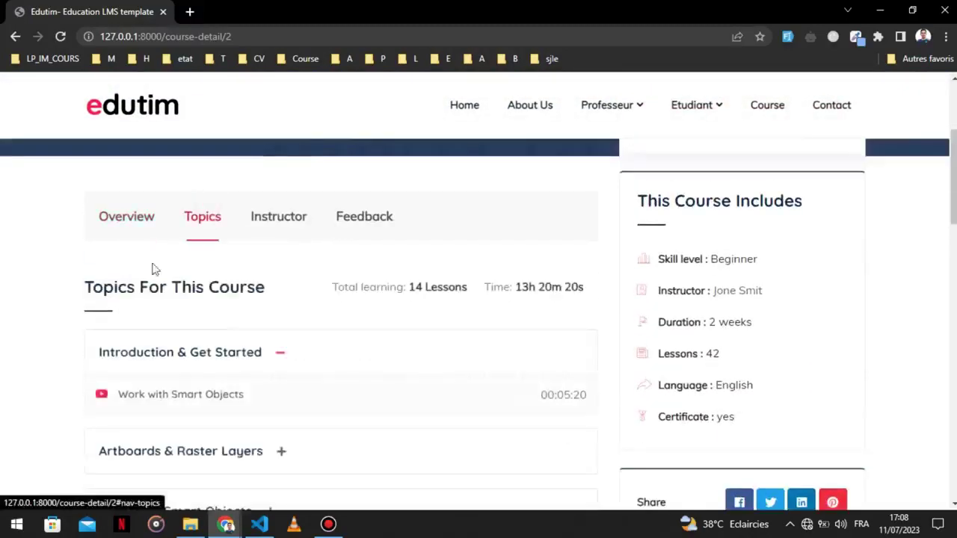
{"action": "left_click", "coordinate": [296, 353]}
{"action": "scroll", "coordinate": [257, 258], "scroll_direction": "down", "scroll_amount": 2}
{"action": "scroll", "coordinate": [254, 299], "scroll_direction": "up", "scroll_amount": 3}
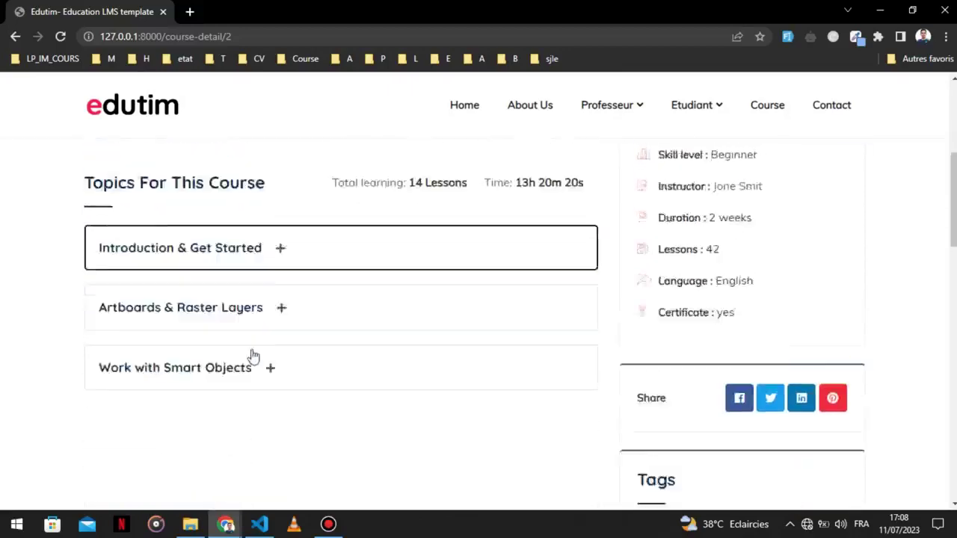
Review the Instructor, Feedback and Overview tabs and the price, then enroll in php-laravel.
{"action": "left_click", "coordinate": [284, 298]}
{"action": "scroll", "coordinate": [247, 329], "scroll_direction": "down", "scroll_amount": 1}
{"action": "scroll", "coordinate": [220, 350], "scroll_direction": "down", "scroll_amount": 1}
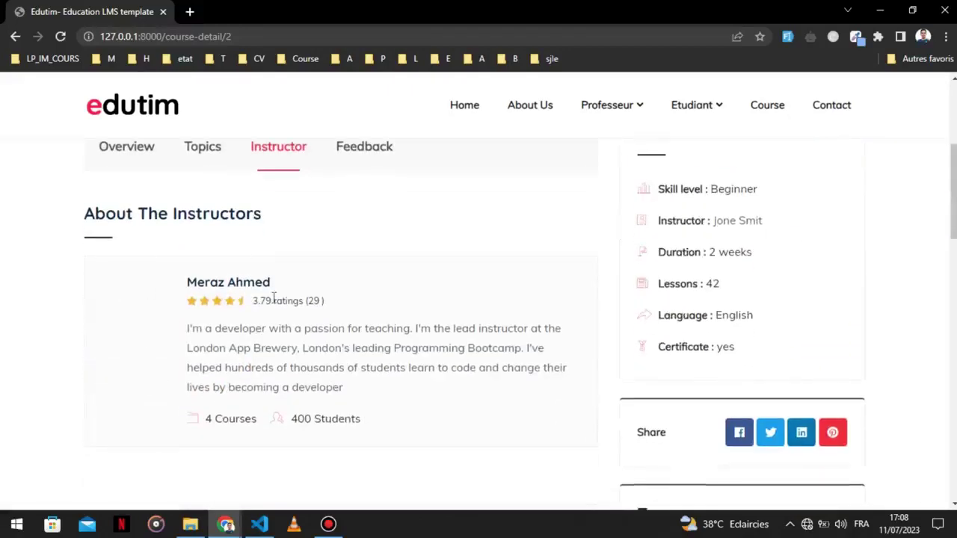
{"action": "left_click", "coordinate": [361, 152]}
{"action": "scroll", "coordinate": [165, 258], "scroll_direction": "up", "scroll_amount": 2}
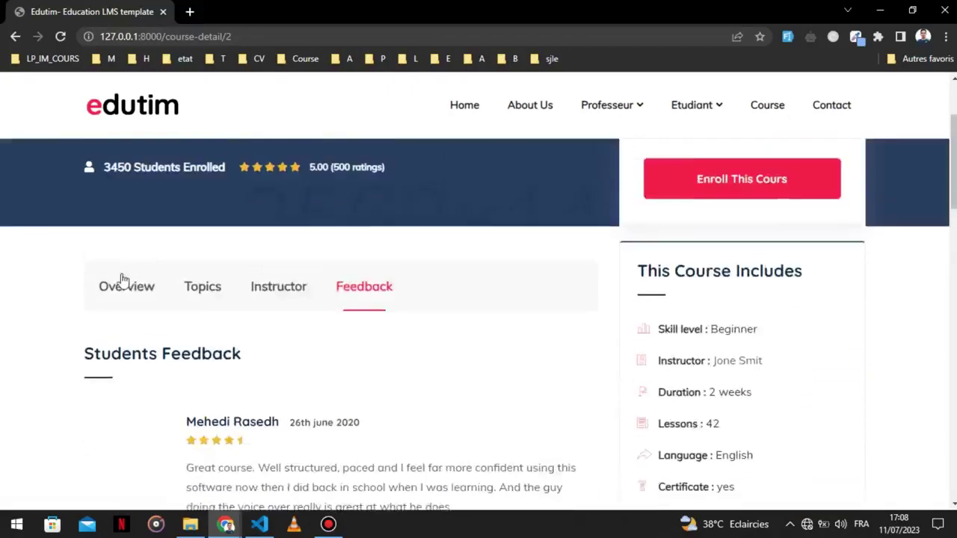
{"action": "left_click", "coordinate": [123, 295]}
{"action": "scroll", "coordinate": [669, 314], "scroll_direction": "up", "scroll_amount": 2}
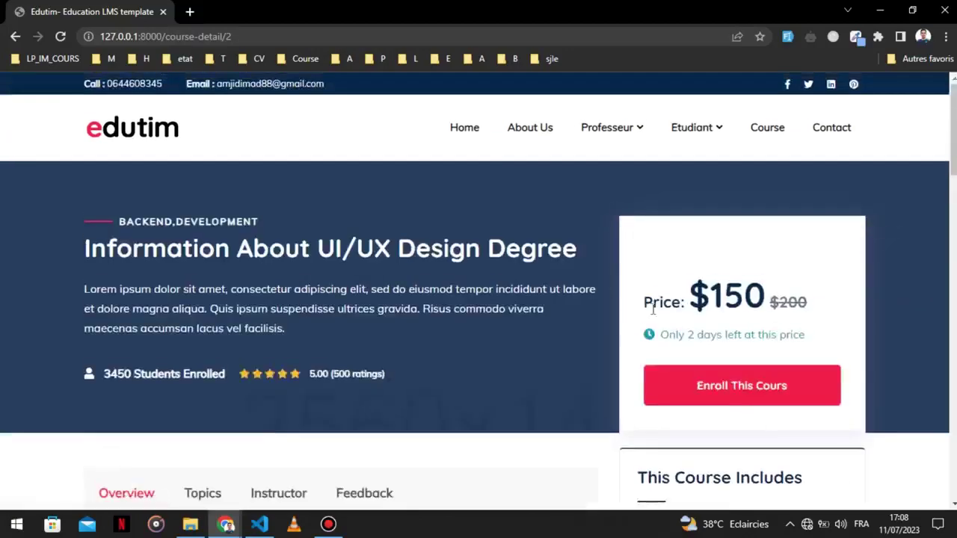
{"action": "left_click_drag", "start_coordinate": [643, 301], "coordinate": [820, 323]}
{"action": "left_click", "coordinate": [688, 325]}
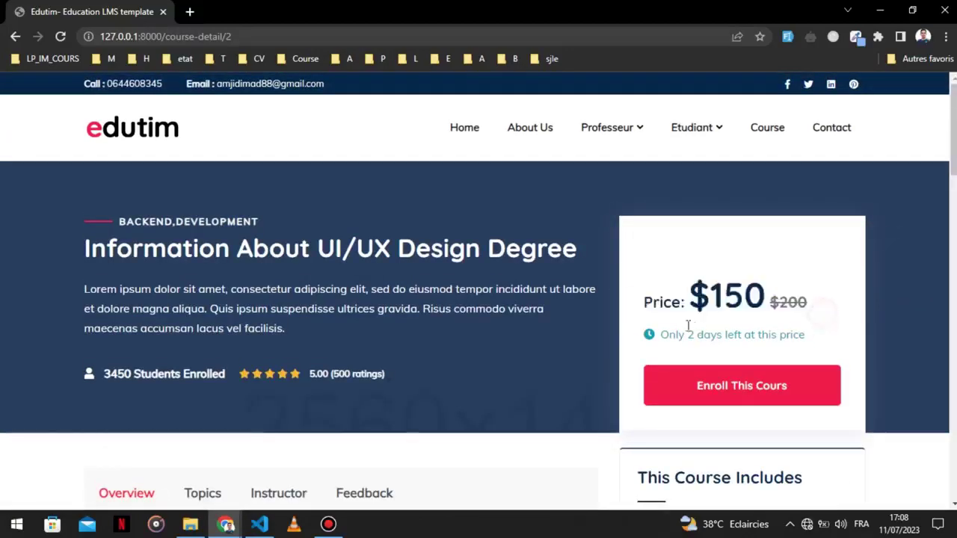
{"action": "left_click", "coordinate": [780, 395]}
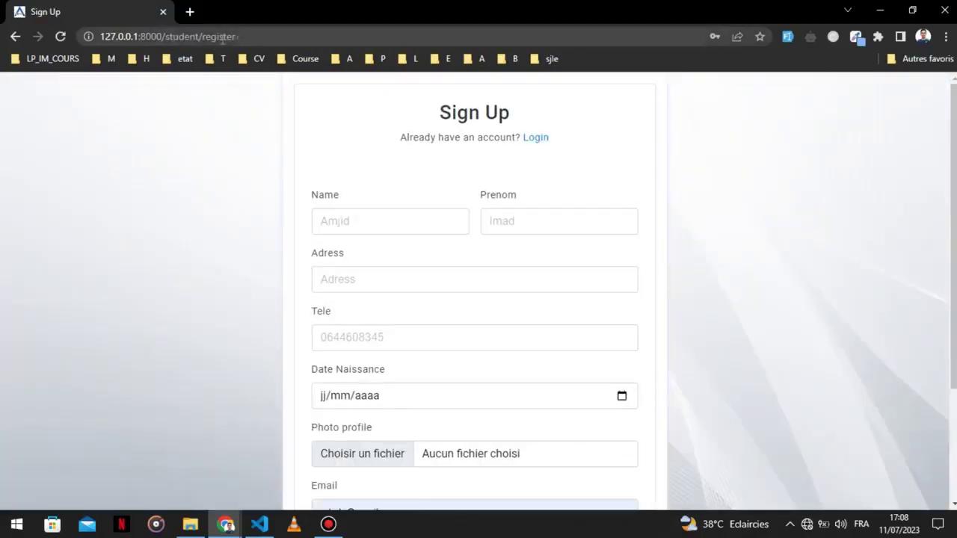
Return to the course page and reach the student Sign Up form via the login page.
{"action": "left_click", "coordinate": [16, 37]}
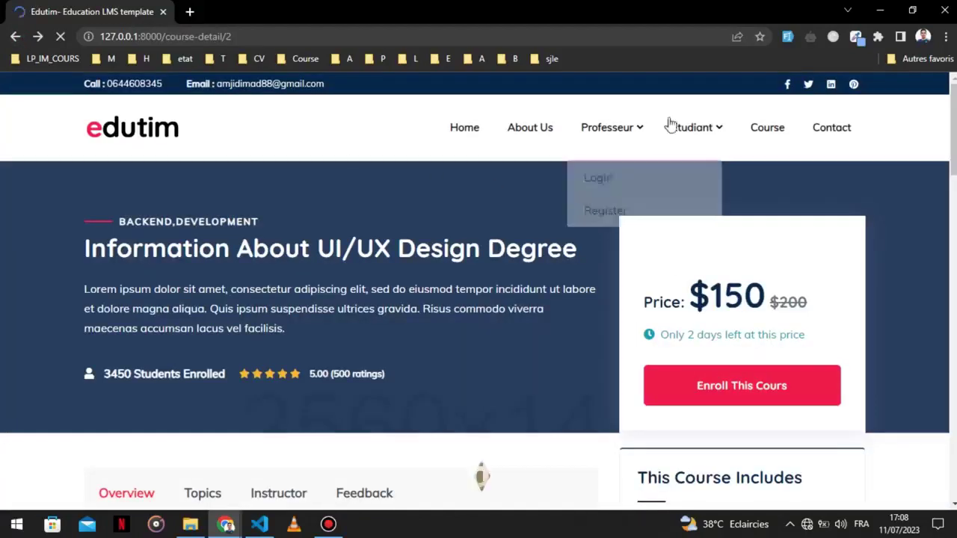
{"action": "mouse_move", "coordinate": [693, 131]}
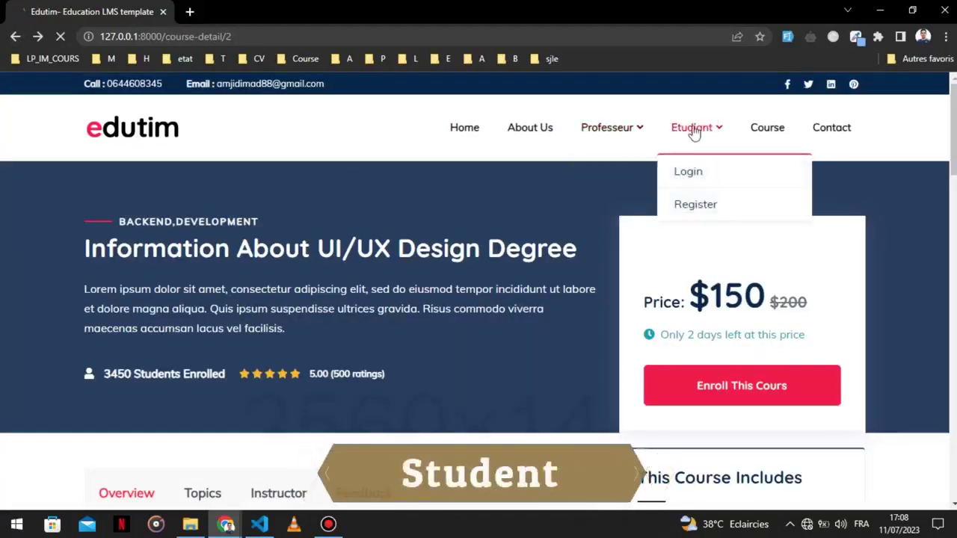
{"action": "left_click", "coordinate": [699, 174]}
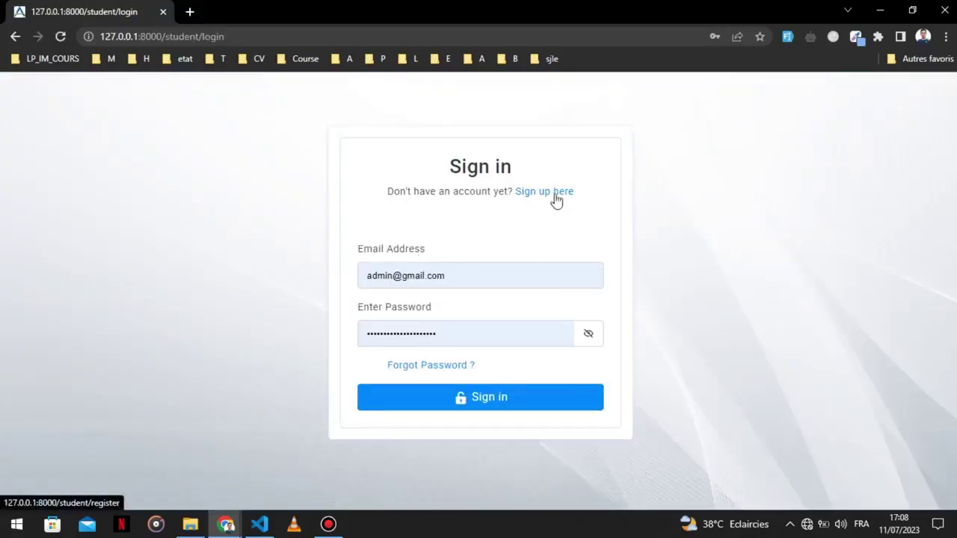
{"action": "left_click", "coordinate": [555, 193]}
Fill the sign-up form and enter the student's name and first name.
{"action": "left_click", "coordinate": [421, 224]}
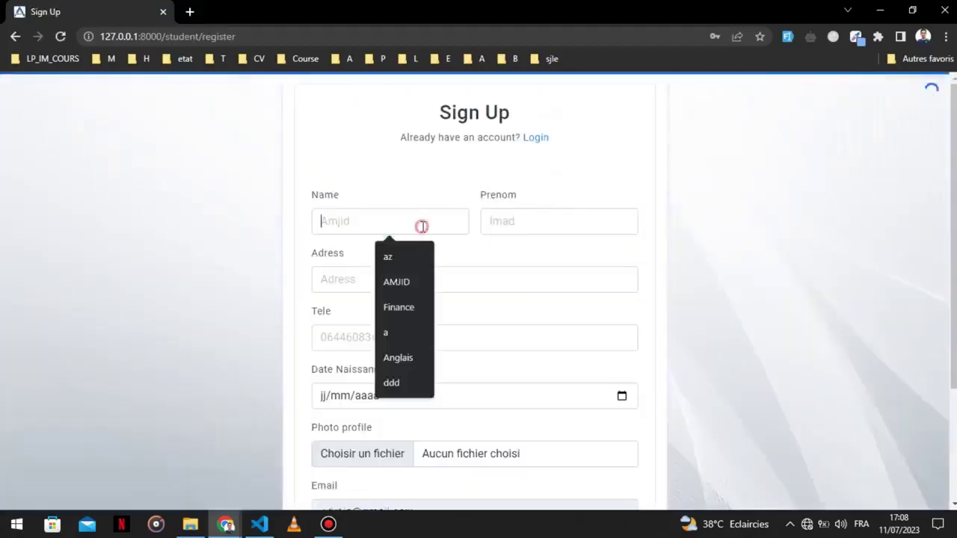
{"action": "left_click", "coordinate": [787, 39]}
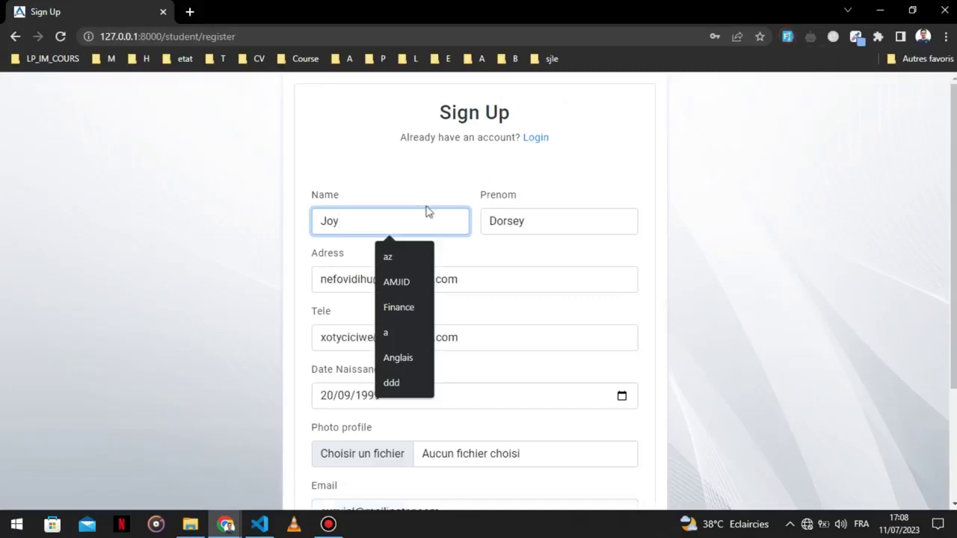
{"action": "double_click", "coordinate": [399, 227]}
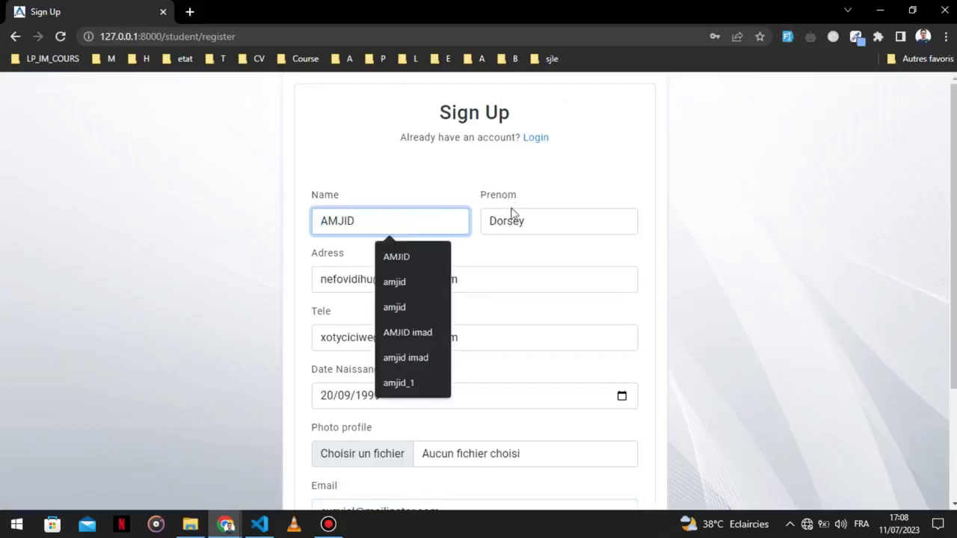
{"action": "left_click", "coordinate": [511, 213]}
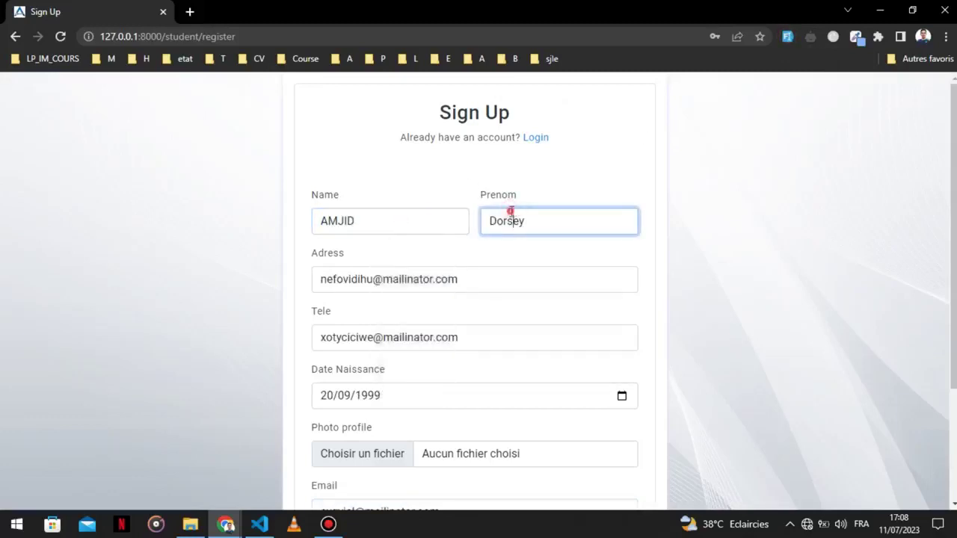
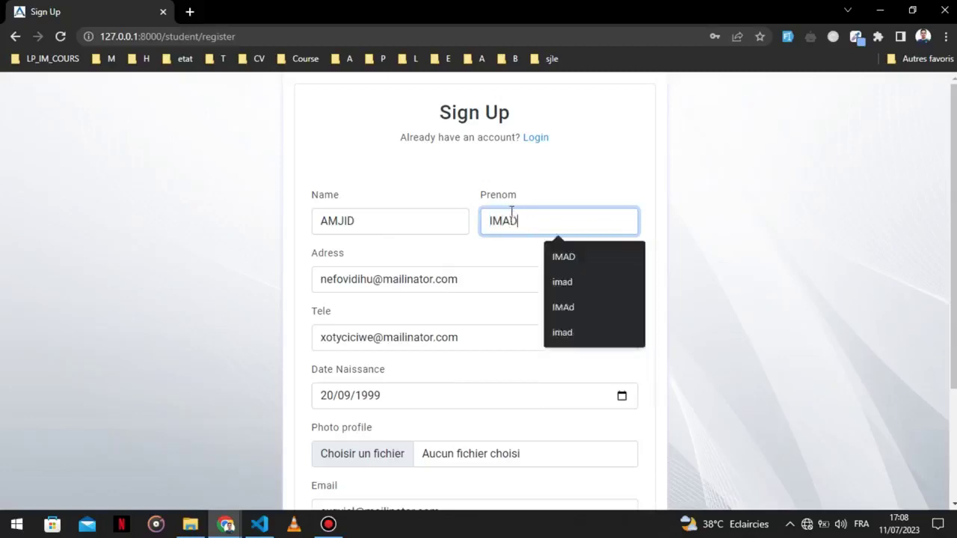
{"action": "left_click", "coordinate": [665, 209]}
{"action": "scroll", "coordinate": [703, 276], "scroll_direction": "down", "scroll_amount": 2}
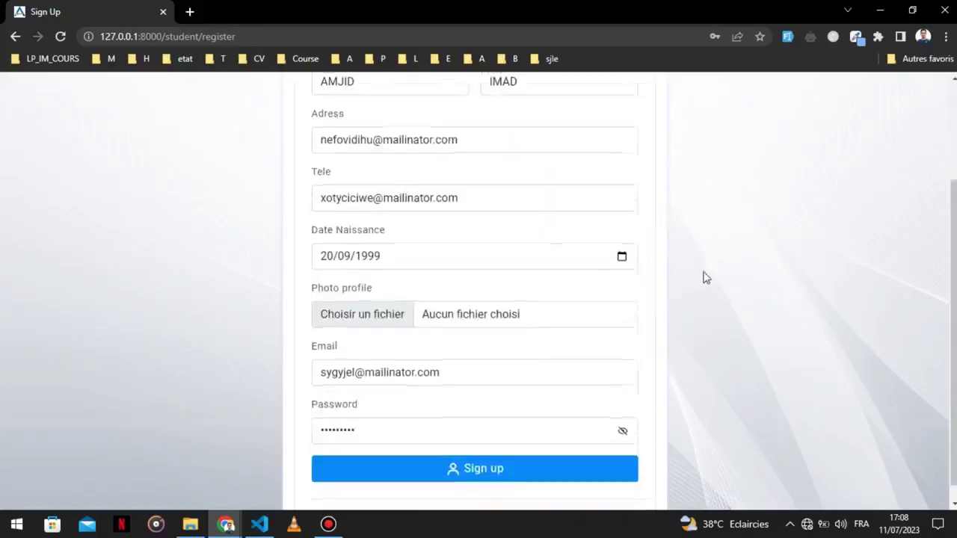
Enter the city address, replace the phone number, and pick the 8th as the birth day.
{"action": "triple_click", "coordinate": [510, 150]}
{"action": "type", "text": "OUJDA"}
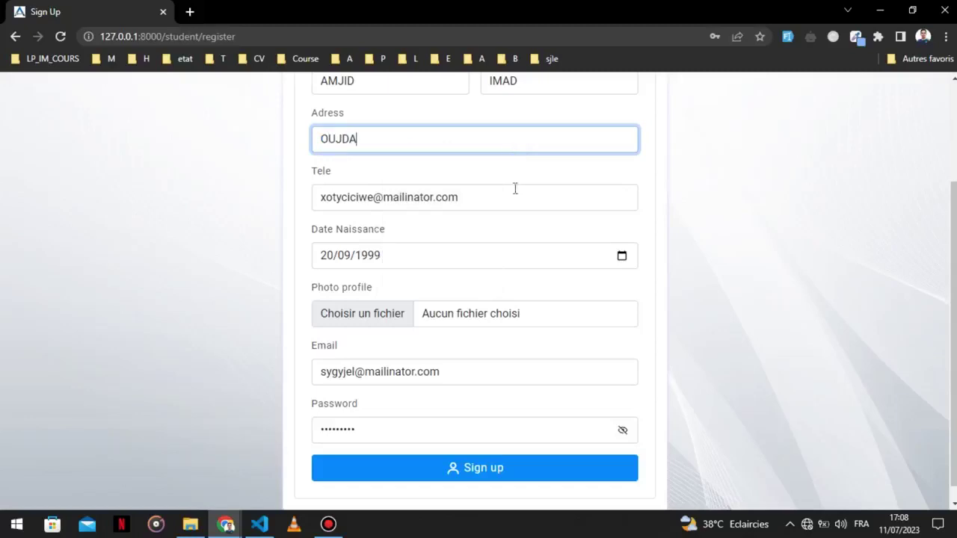
{"action": "left_click", "coordinate": [507, 197]}
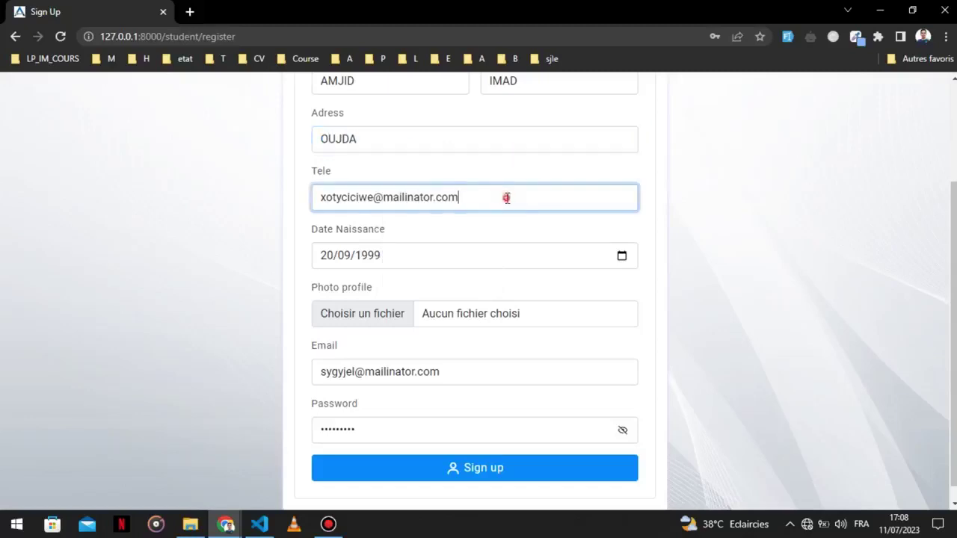
{"action": "key", "text": "ctrl+a"}
{"action": "key", "text": "BackSpace"}
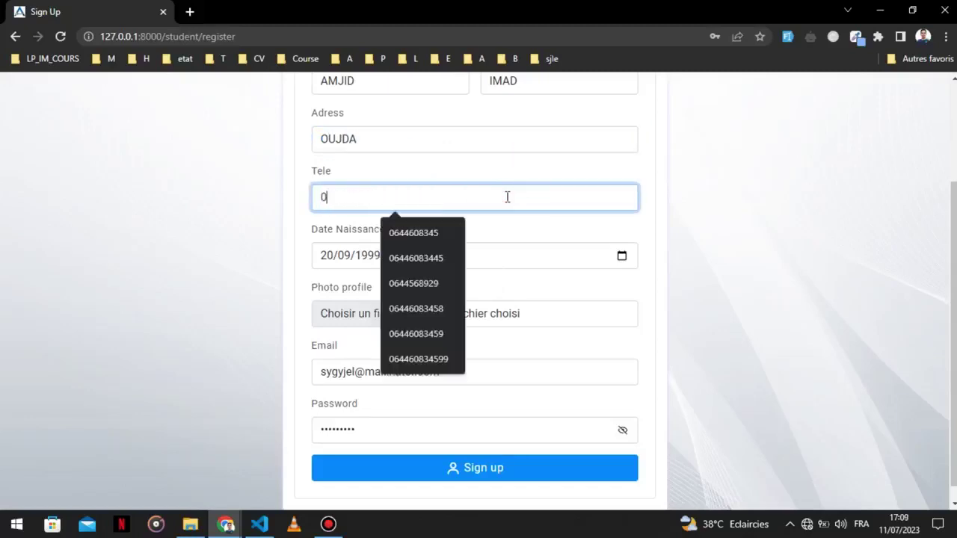
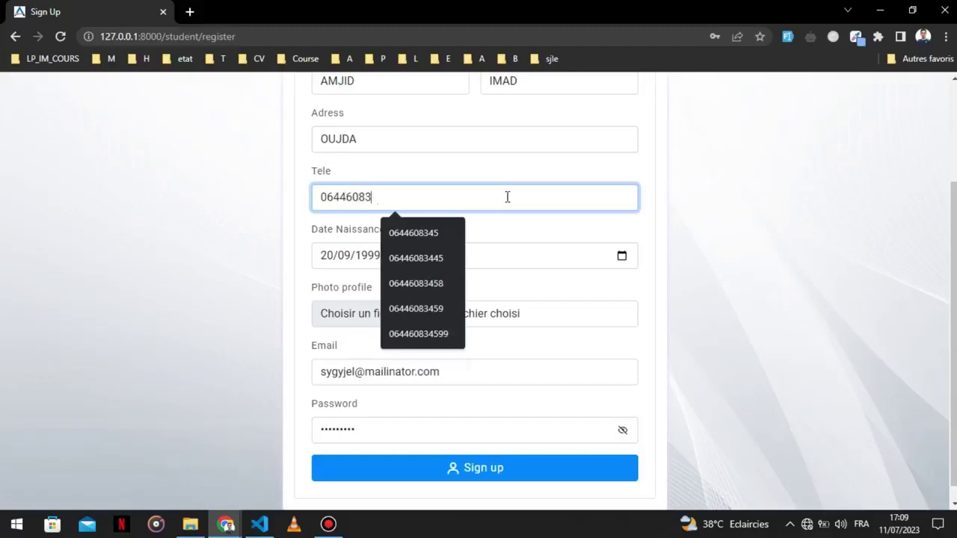
{"action": "left_click", "coordinate": [622, 256]}
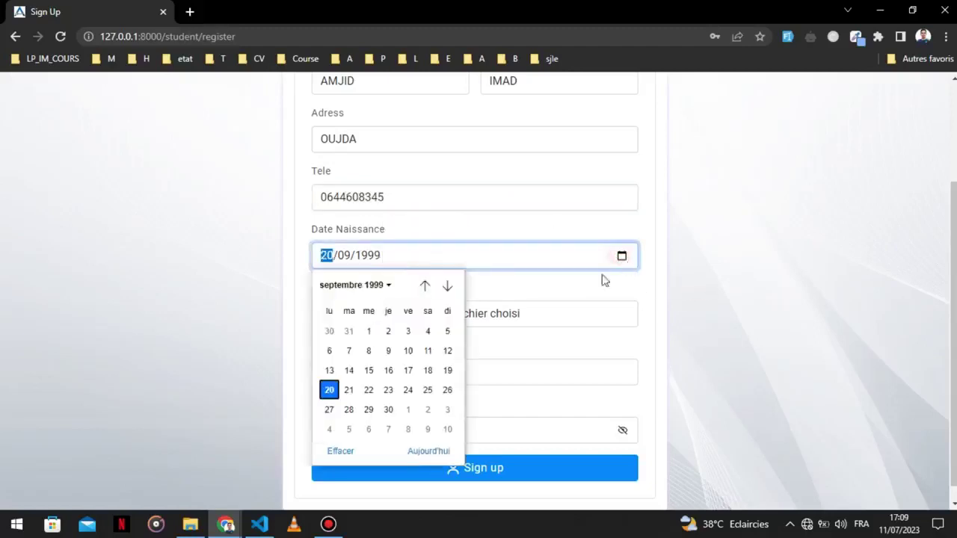
{"action": "left_click", "coordinate": [368, 349]}
{"action": "left_click", "coordinate": [436, 323]}
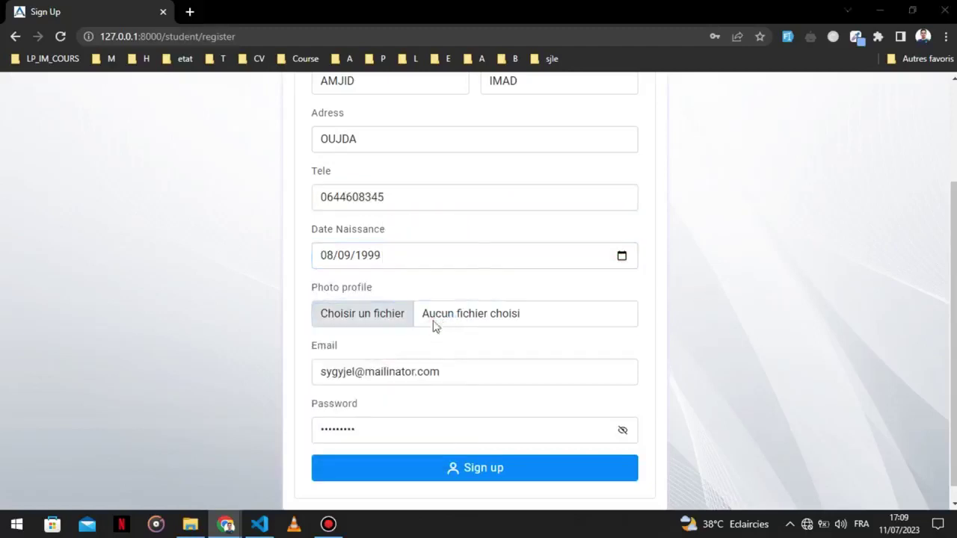
Attach Capture.PNG from the Bureau folder as the profile photo.
{"action": "scroll", "coordinate": [180, 187], "scroll_direction": "down", "scroll_amount": 5}
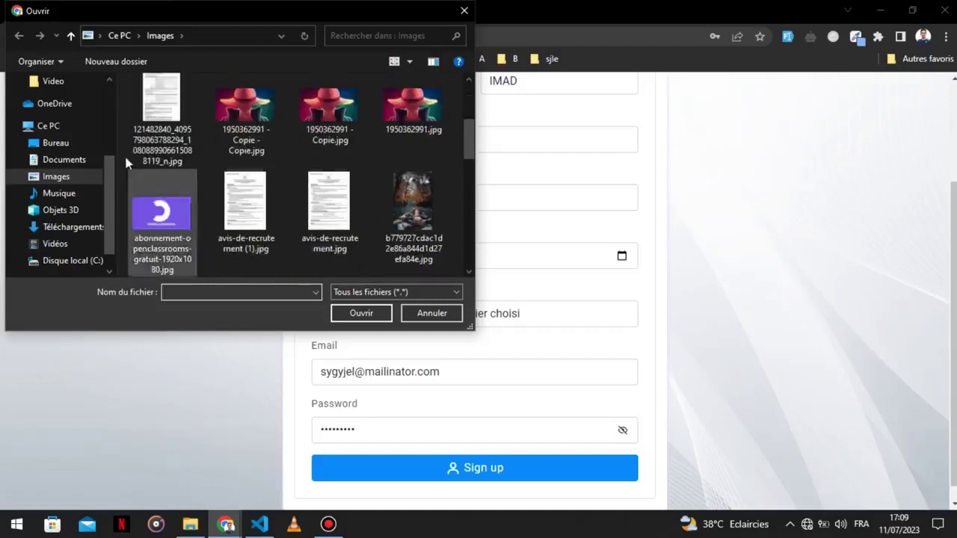
{"action": "left_click", "coordinate": [56, 143]}
{"action": "scroll", "coordinate": [188, 139], "scroll_direction": "down", "scroll_amount": 10}
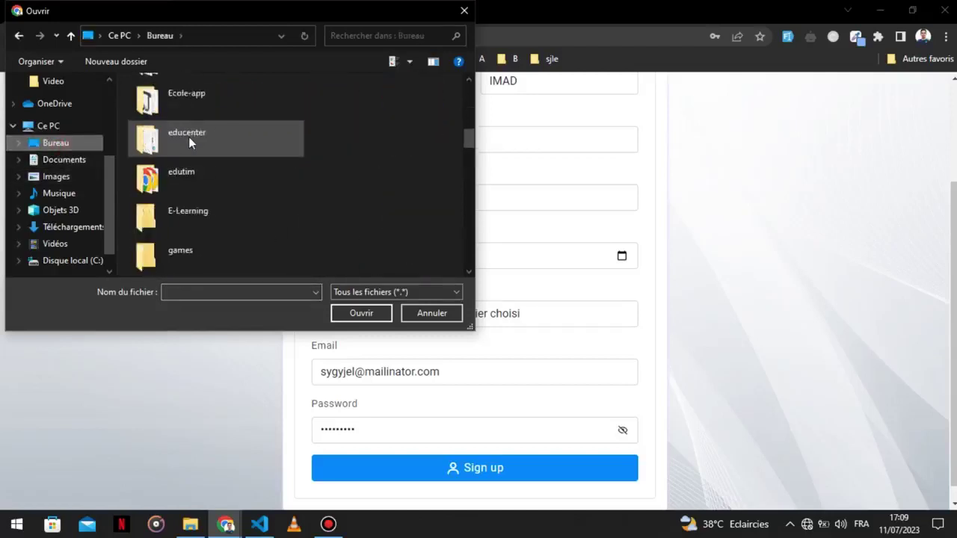
{"action": "scroll", "coordinate": [189, 139], "scroll_direction": "down", "scroll_amount": 3}
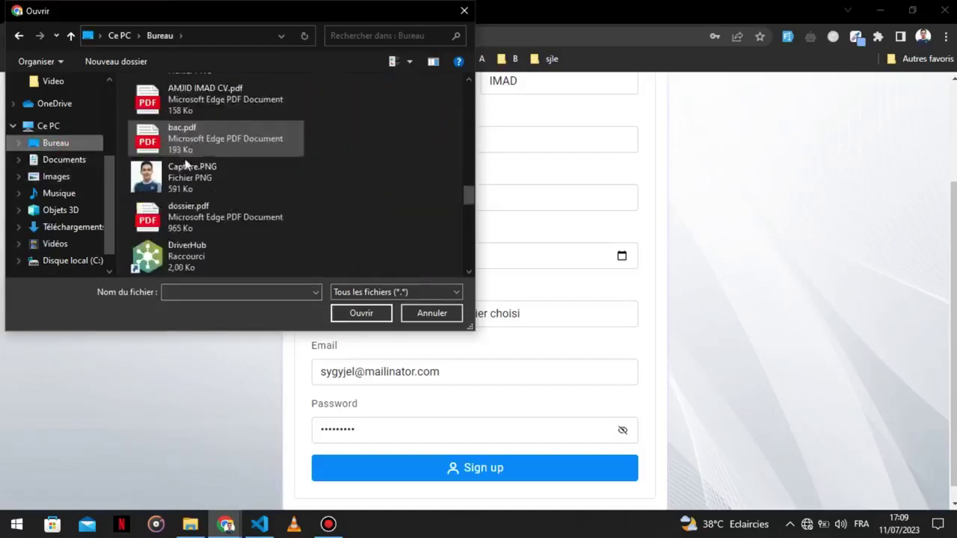
{"action": "double_click", "coordinate": [190, 185]}
Replace the Email with the saved address and submit, getting 'Compte Creé avec succes'.
{"action": "scroll", "coordinate": [332, 337], "scroll_direction": "down", "scroll_amount": 1}
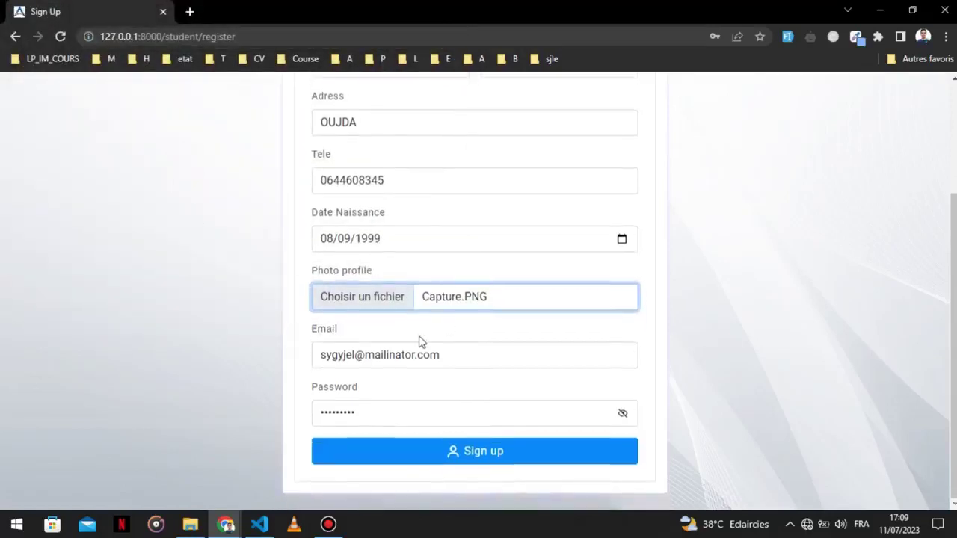
{"action": "triple_click", "coordinate": [394, 356]}
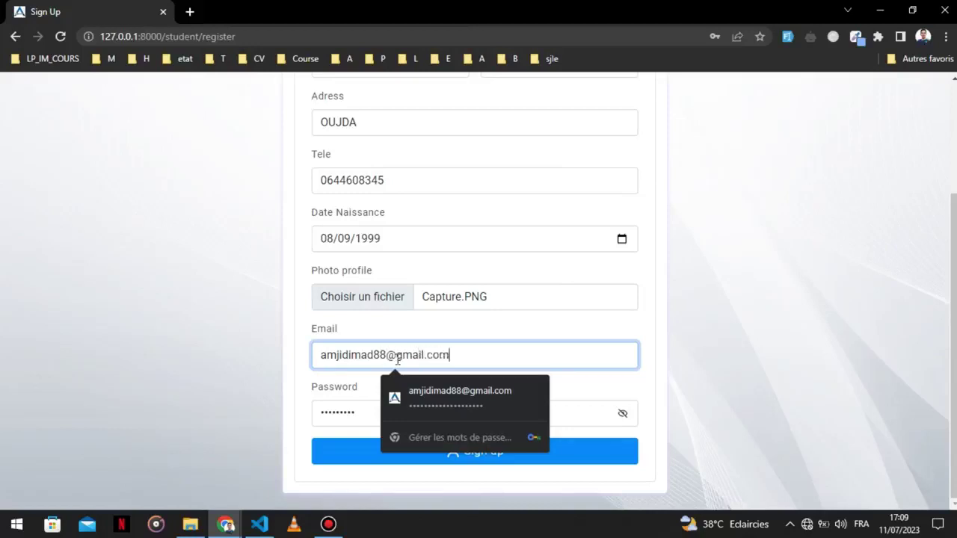
{"action": "left_click", "coordinate": [786, 322]}
{"action": "triple_click", "coordinate": [481, 354]}
{"action": "key", "text": "ctrl+c"}
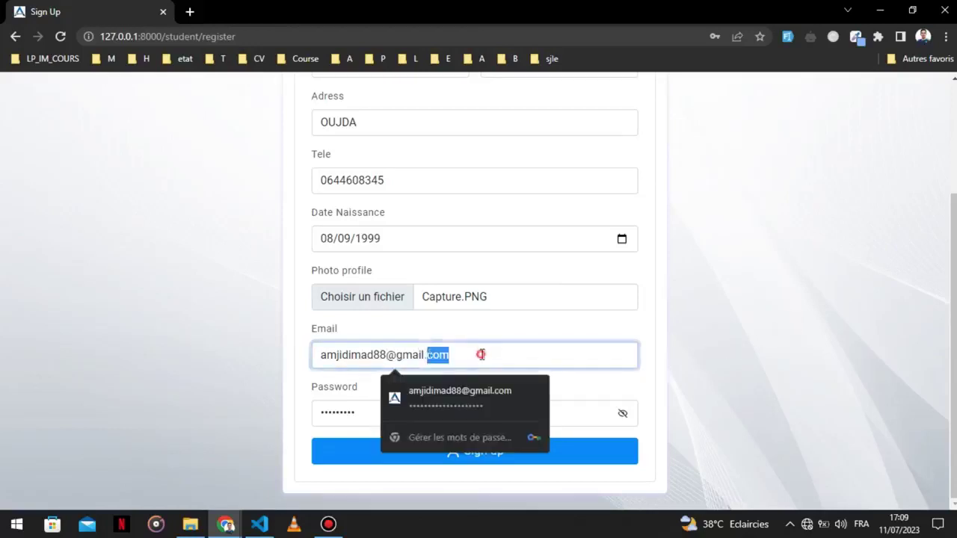
{"action": "left_click", "coordinate": [697, 320]}
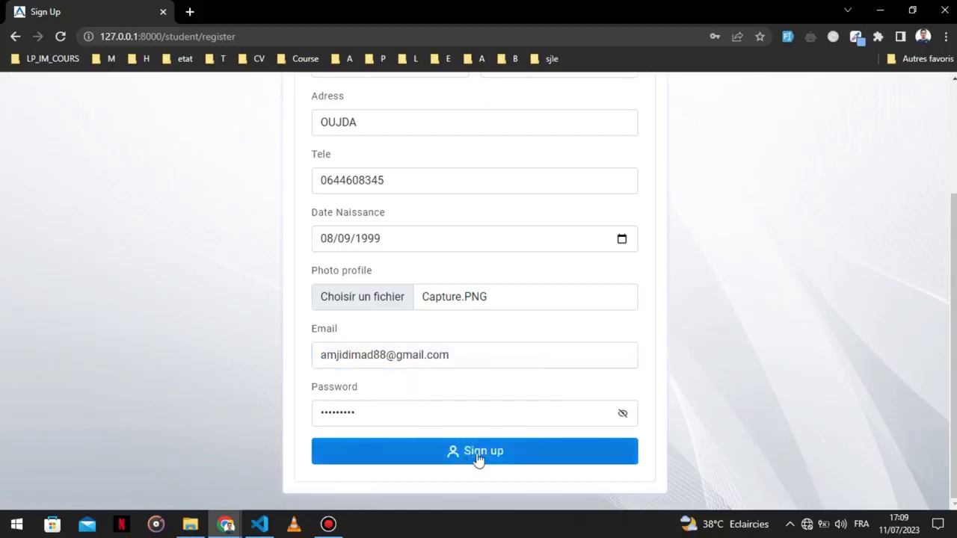
{"action": "left_click", "coordinate": [457, 463]}
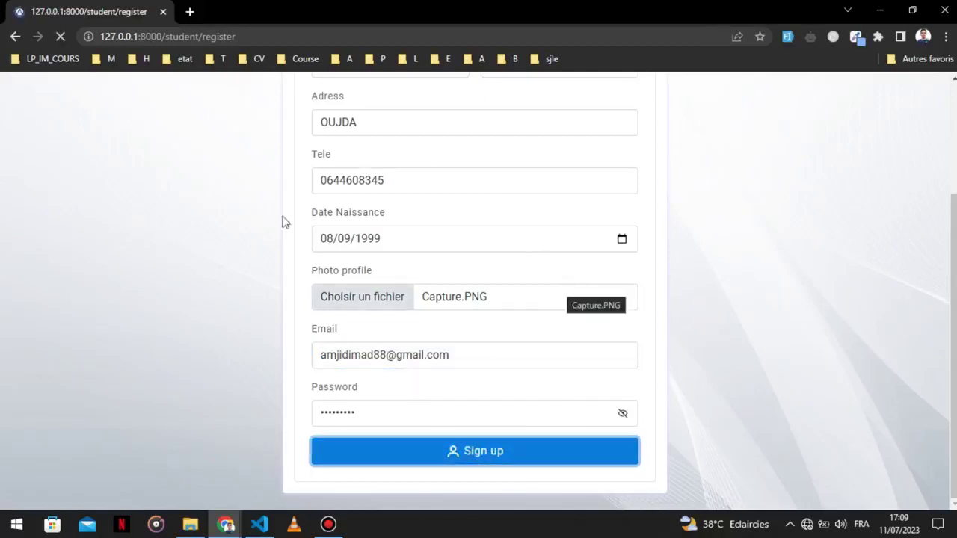
{"action": "left_click_drag", "start_coordinate": [322, 210], "coordinate": [485, 215]}
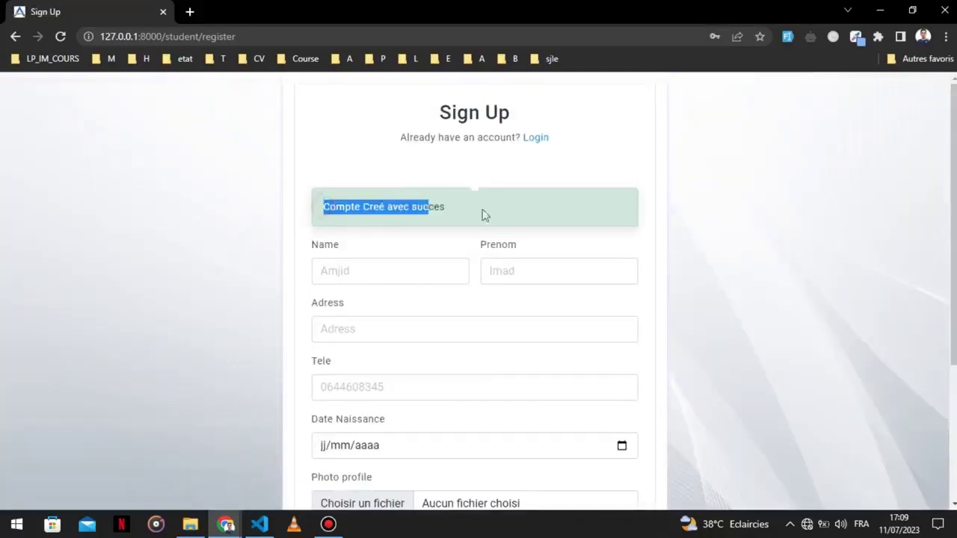
On the student sign-in page, replace the e-mail with the new account's pasted address.
{"action": "left_click", "coordinate": [543, 145]}
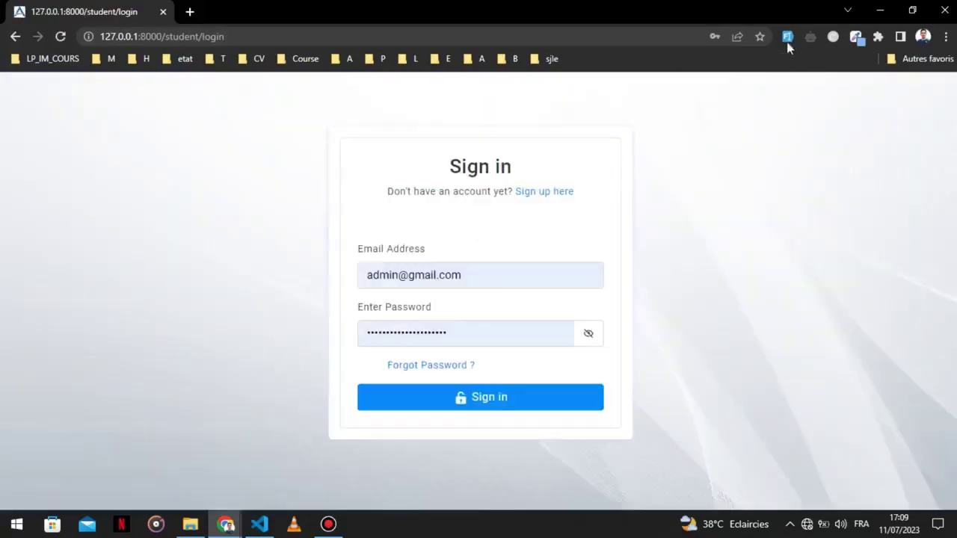
{"action": "left_click", "coordinate": [787, 36]}
{"action": "left_click", "coordinate": [489, 274]}
{"action": "double_click", "coordinate": [492, 274]}
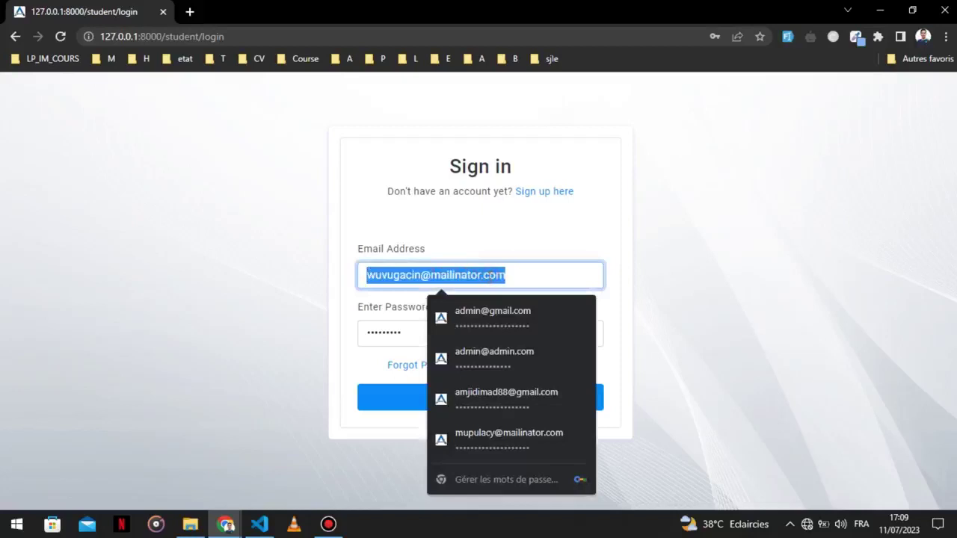
{"action": "key", "text": "BackSpace"}
{"action": "key", "text": "ctrl+v"}
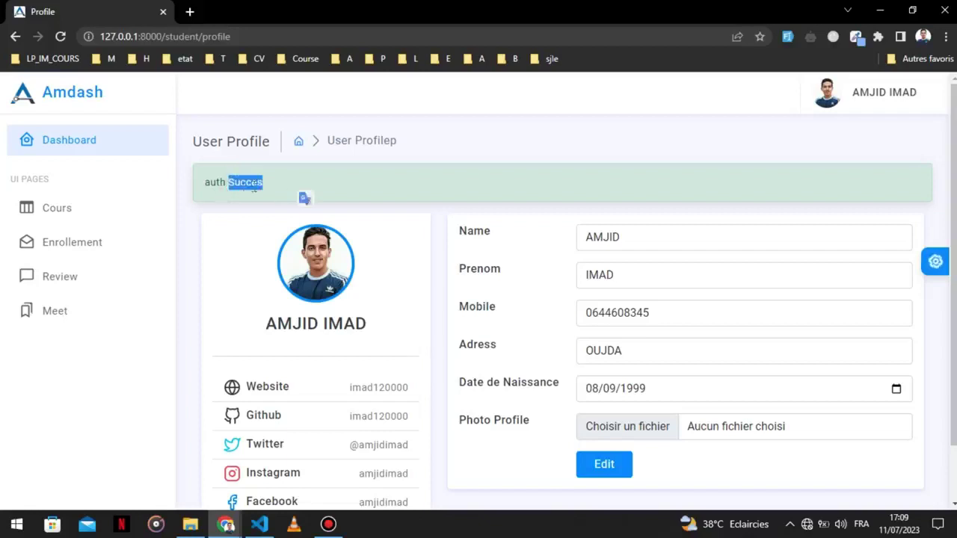
{"action": "left_click", "coordinate": [66, 35]}
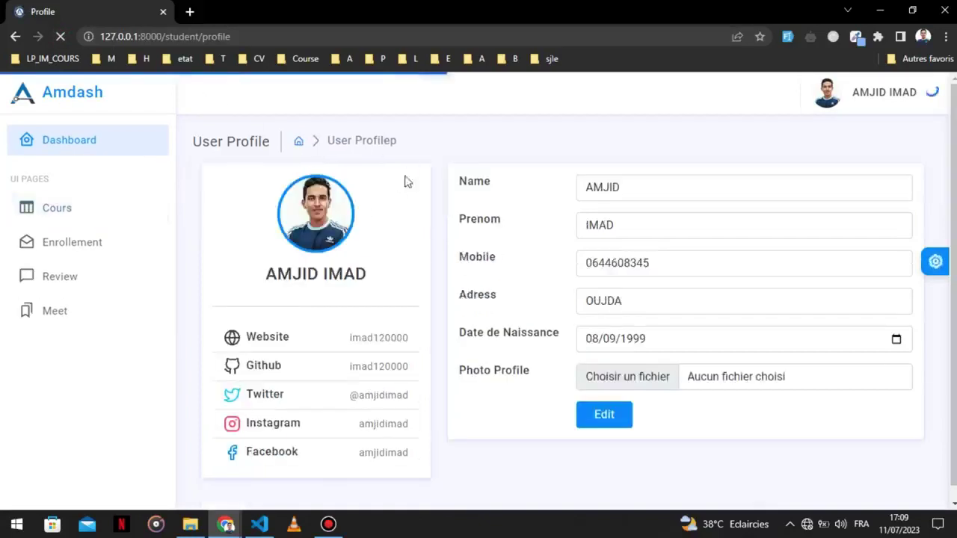
{"action": "left_click", "coordinate": [625, 197]}
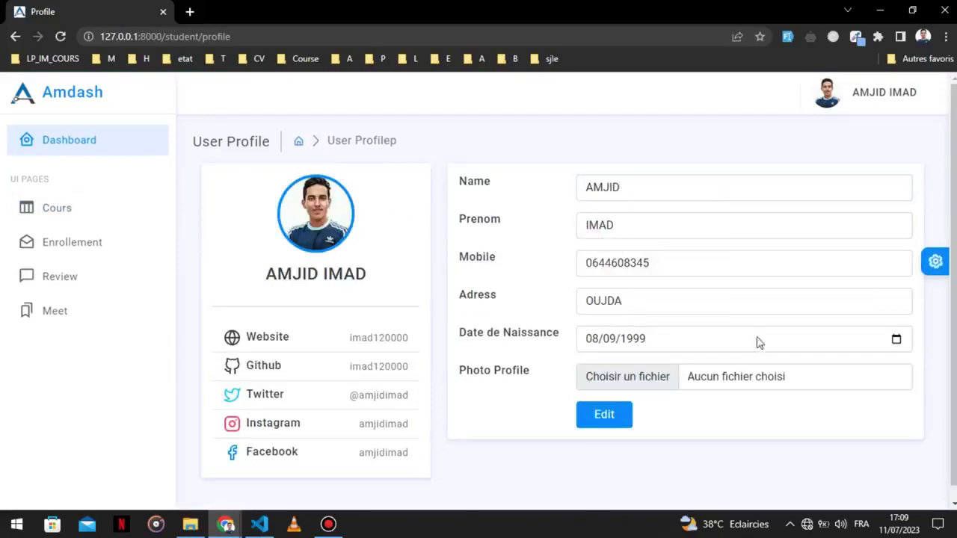
{"action": "left_click", "coordinate": [897, 340]}
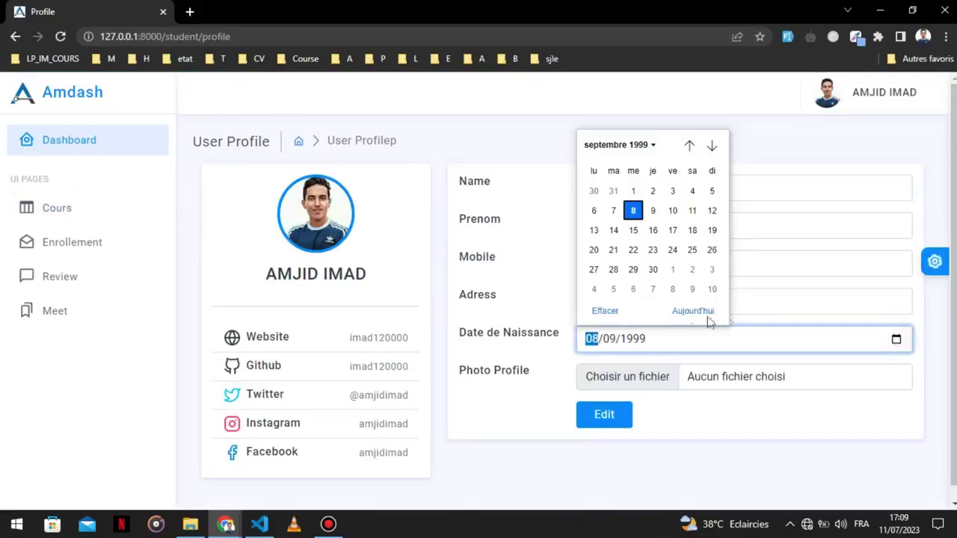
{"action": "left_click", "coordinate": [648, 146]}
{"action": "left_click", "coordinate": [601, 187]}
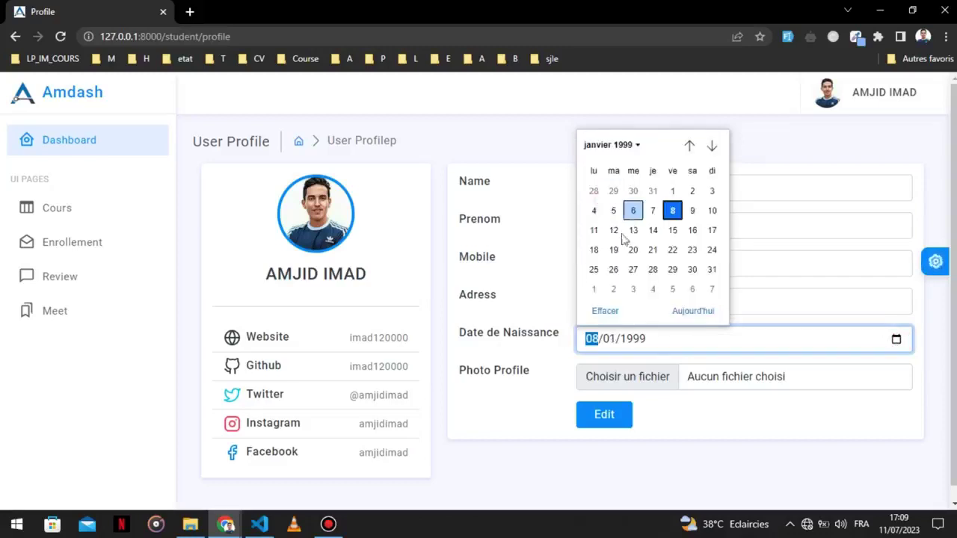
{"action": "left_click", "coordinate": [617, 232]}
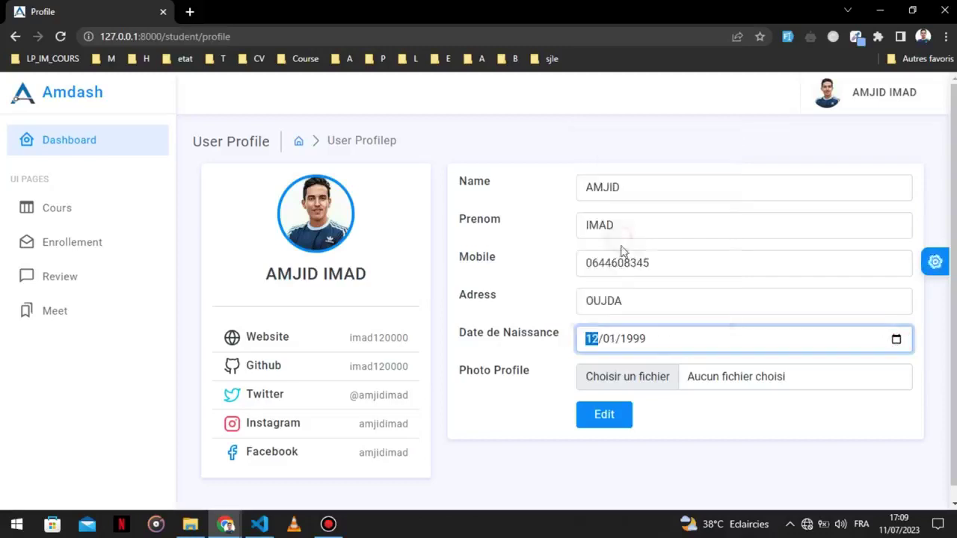
{"action": "left_click", "coordinate": [632, 340]}
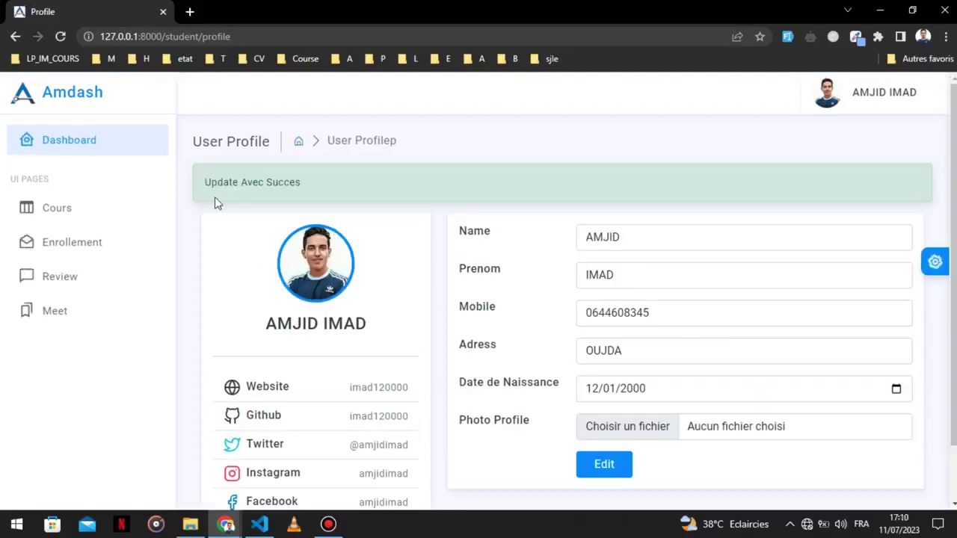
Add a letter to the first name and remove it again, keeping it unchanged.
{"action": "left_click_drag", "start_coordinate": [214, 189], "coordinate": [310, 192]}
{"action": "left_click", "coordinate": [353, 188]}
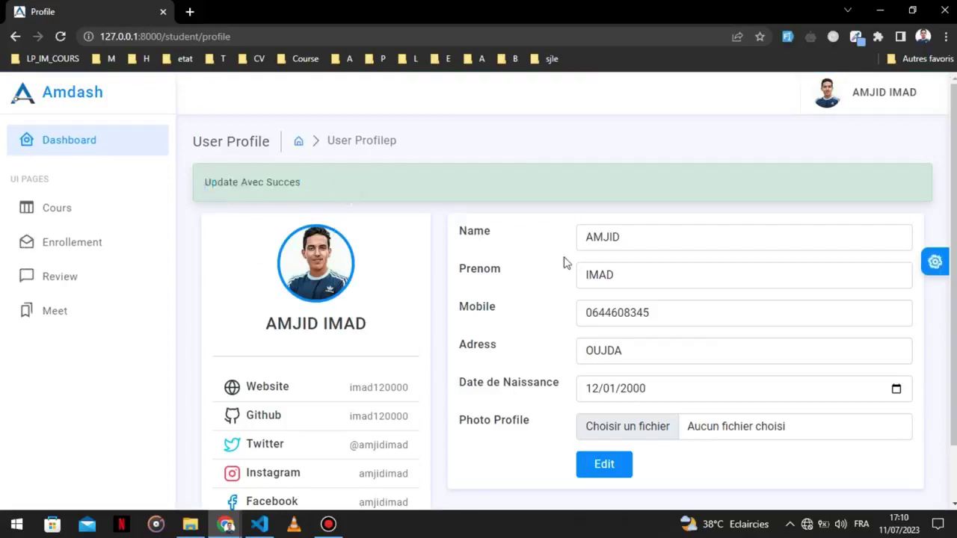
{"action": "scroll", "coordinate": [565, 263], "scroll_direction": "down", "scroll_amount": 1}
{"action": "left_click", "coordinate": [619, 212]}
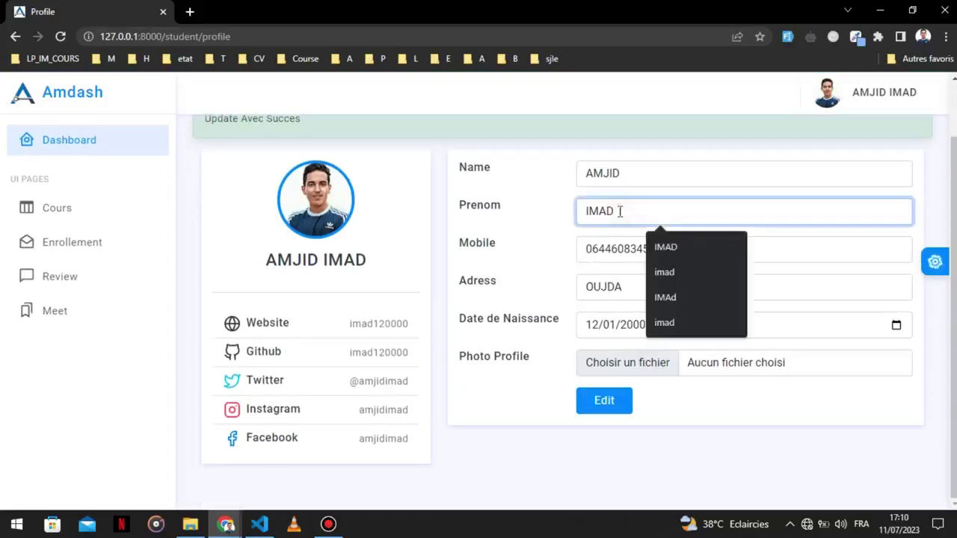
{"action": "type", "text": "C"}
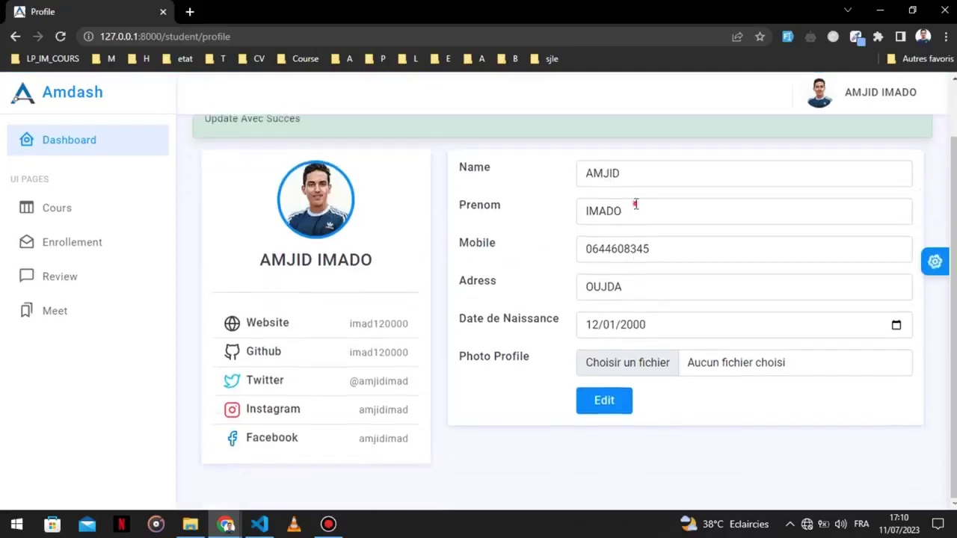
{"action": "left_click", "coordinate": [636, 205]}
{"action": "key", "text": "BackSpace"}
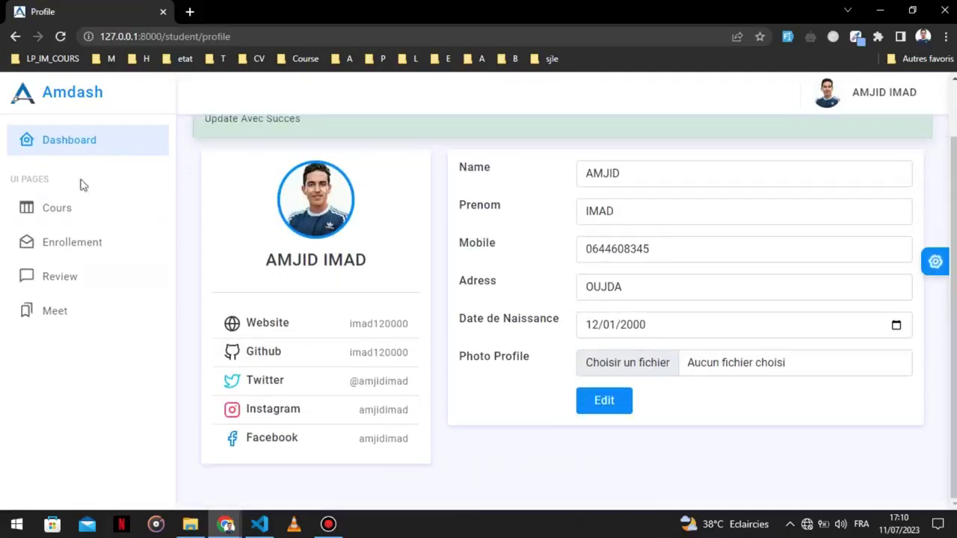
{"action": "left_click", "coordinate": [67, 213]}
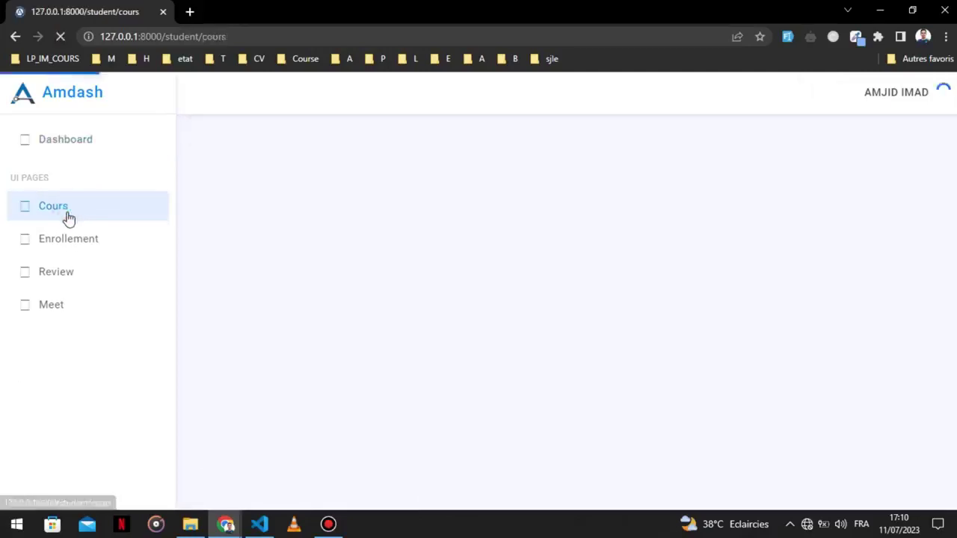
Look through the student dashboard's enrollments, reviews and course request pages.
{"action": "left_click", "coordinate": [107, 247]}
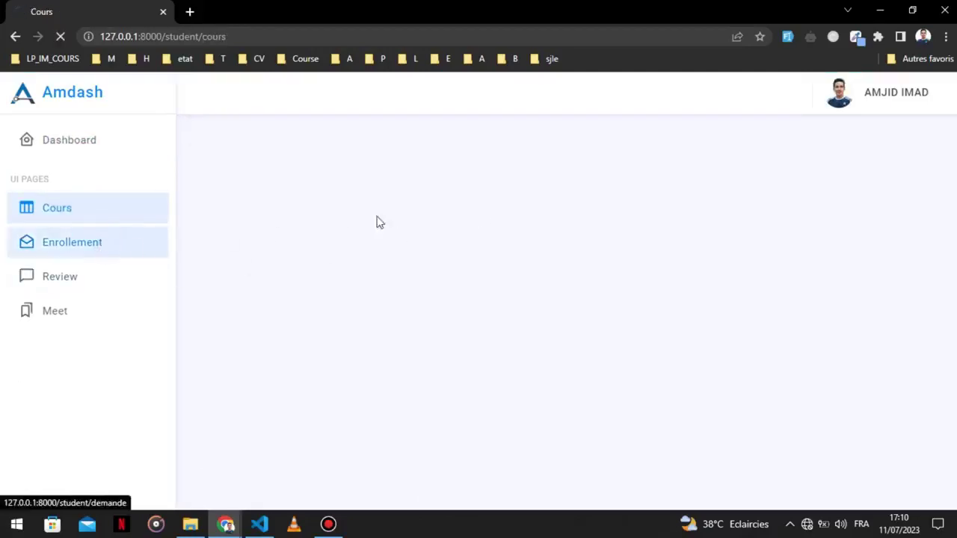
{"action": "left_click", "coordinate": [67, 283]}
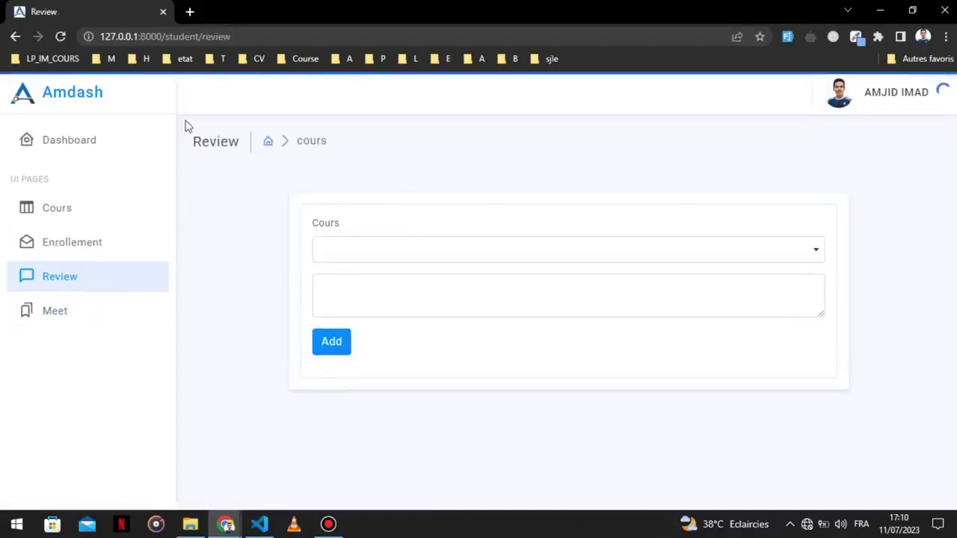
{"action": "left_click", "coordinate": [54, 242]}
In a new tab at 127.0.0.1:8000, open php-laravel from Course and enroll.
{"action": "left_click", "coordinate": [190, 12]}
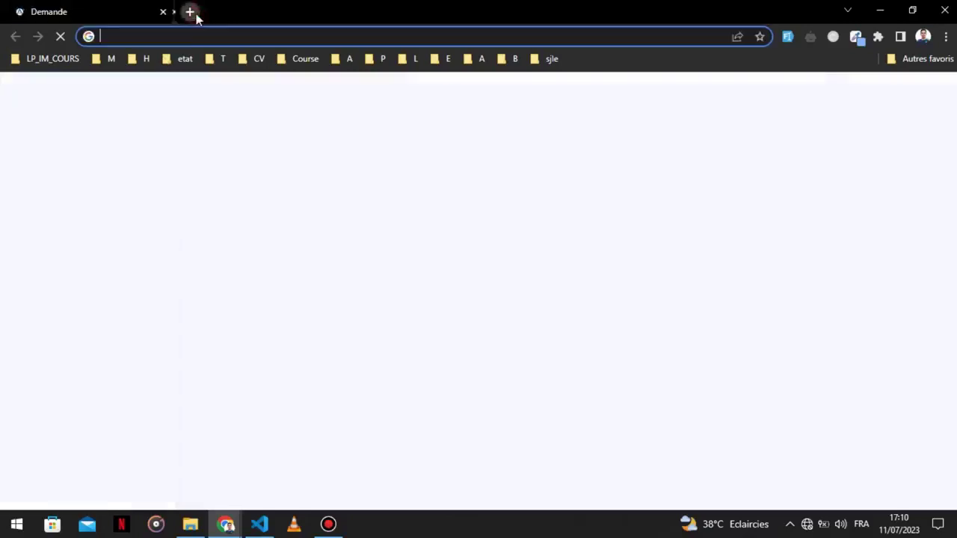
{"action": "type", "text": "127.0.0.1:8000"}
{"action": "key", "text": "Return"}
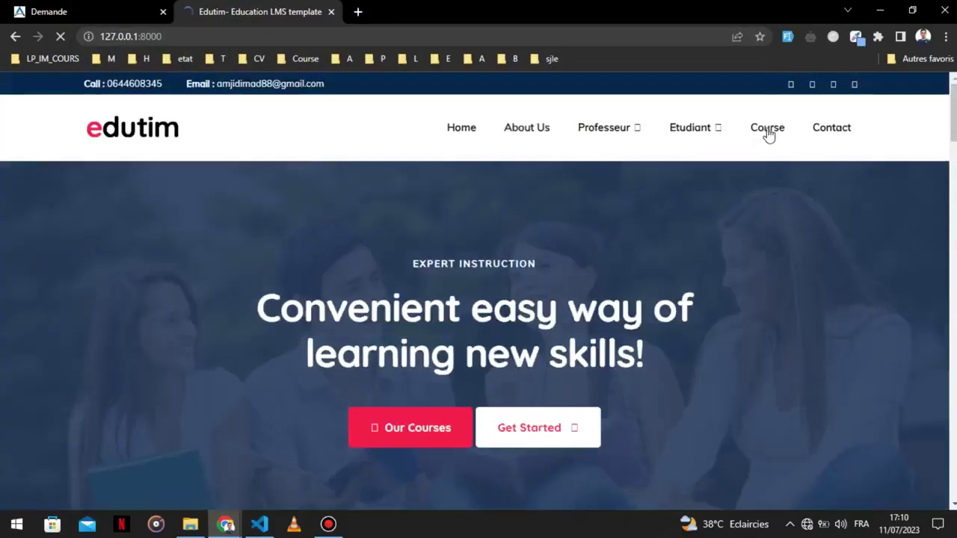
{"action": "left_click", "coordinate": [768, 132]}
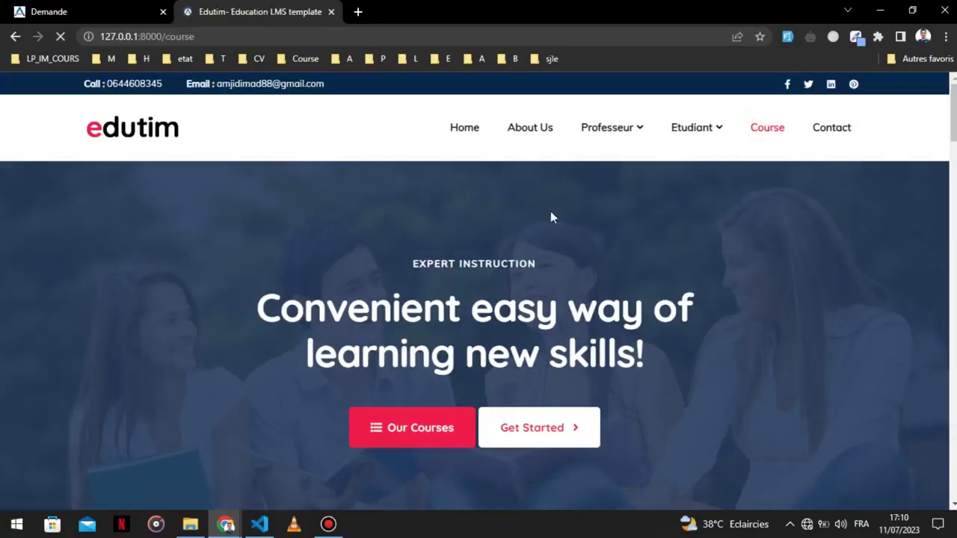
{"action": "scroll", "coordinate": [496, 250], "scroll_direction": "down", "scroll_amount": 4}
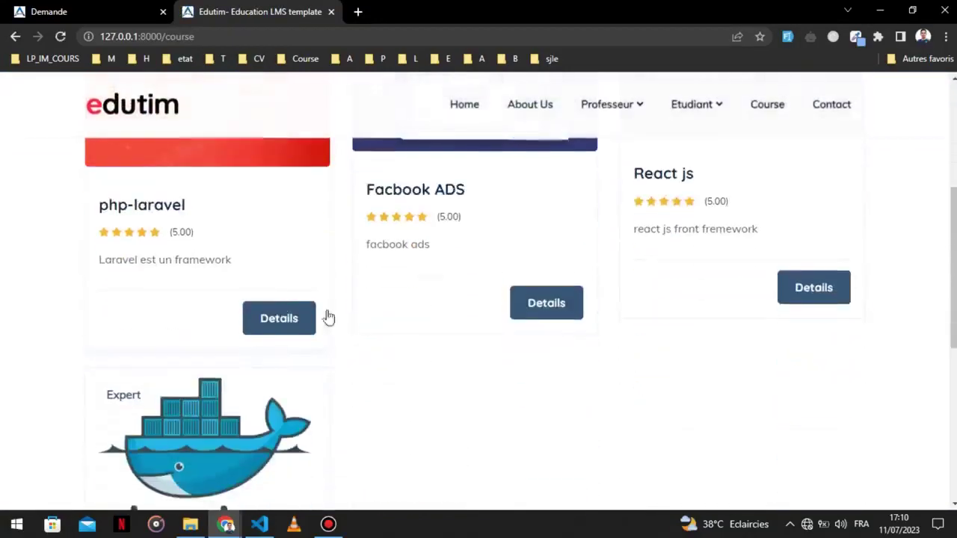
{"action": "scroll", "coordinate": [289, 321], "scroll_direction": "up", "scroll_amount": 2}
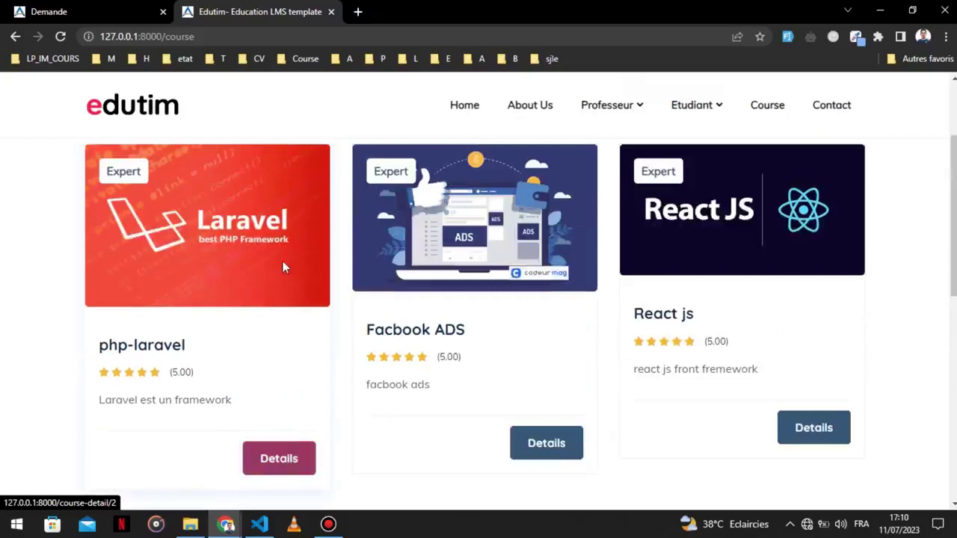
{"action": "left_click", "coordinate": [278, 471]}
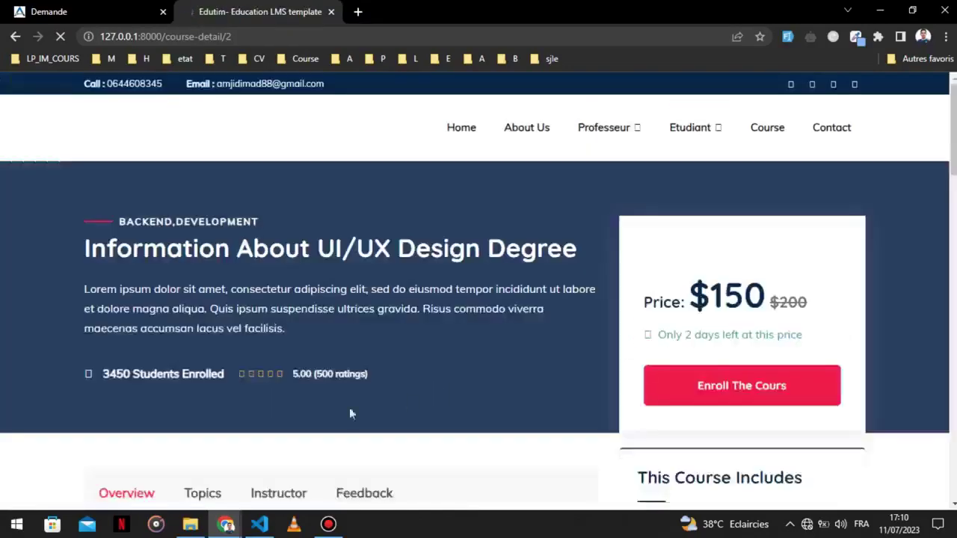
{"action": "scroll", "coordinate": [474, 315], "scroll_direction": "down", "scroll_amount": 2}
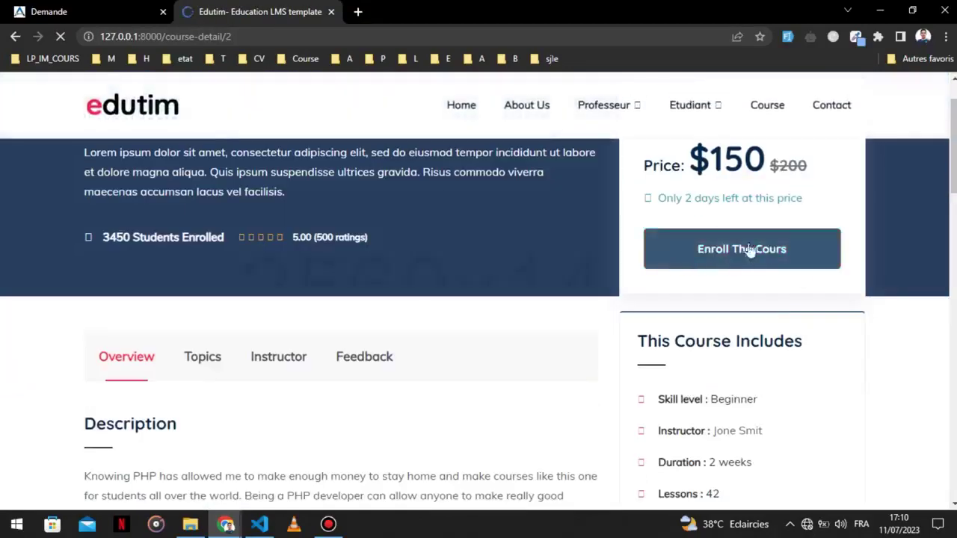
{"action": "left_click", "coordinate": [725, 255]}
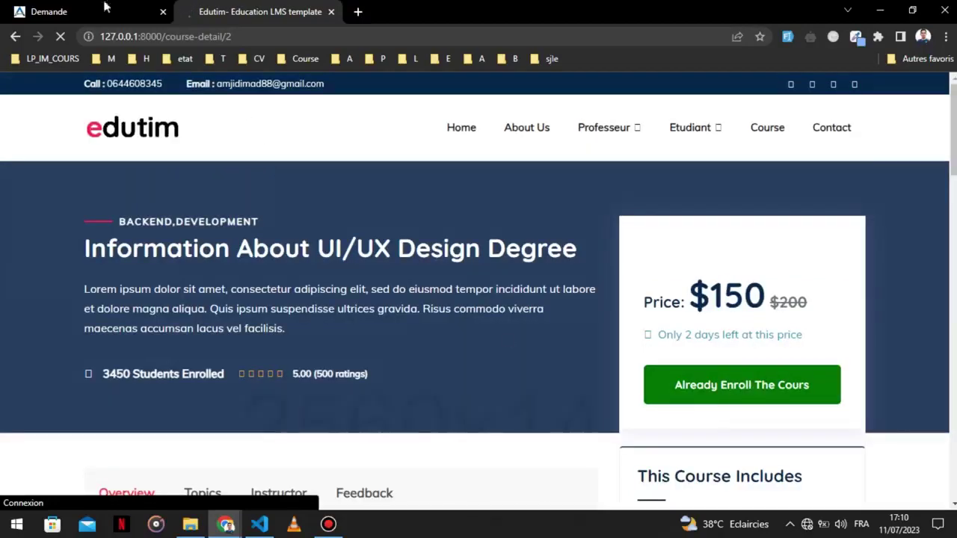
Refresh the dashboard's course requests to confirm php-laravel is In Progress.
{"action": "left_click", "coordinate": [105, 9]}
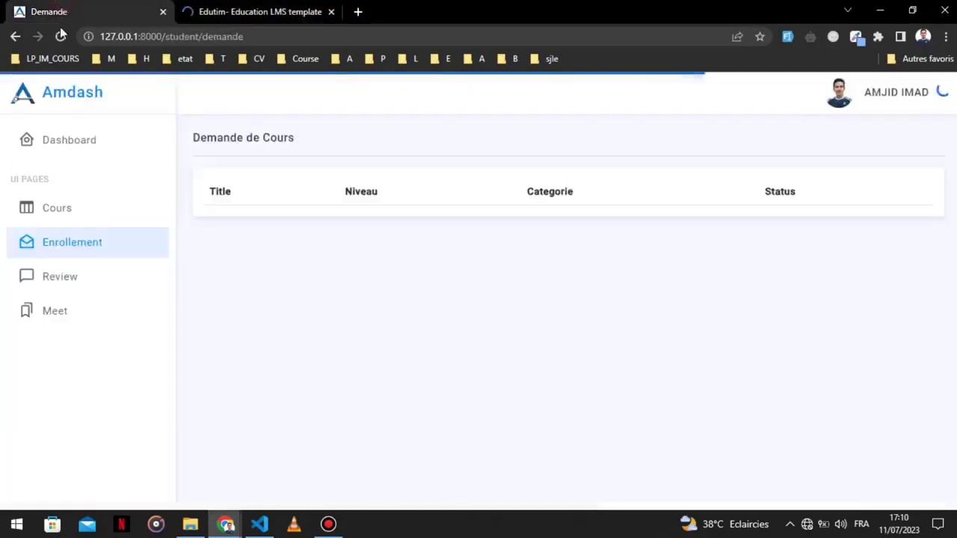
{"action": "left_click", "coordinate": [59, 36]}
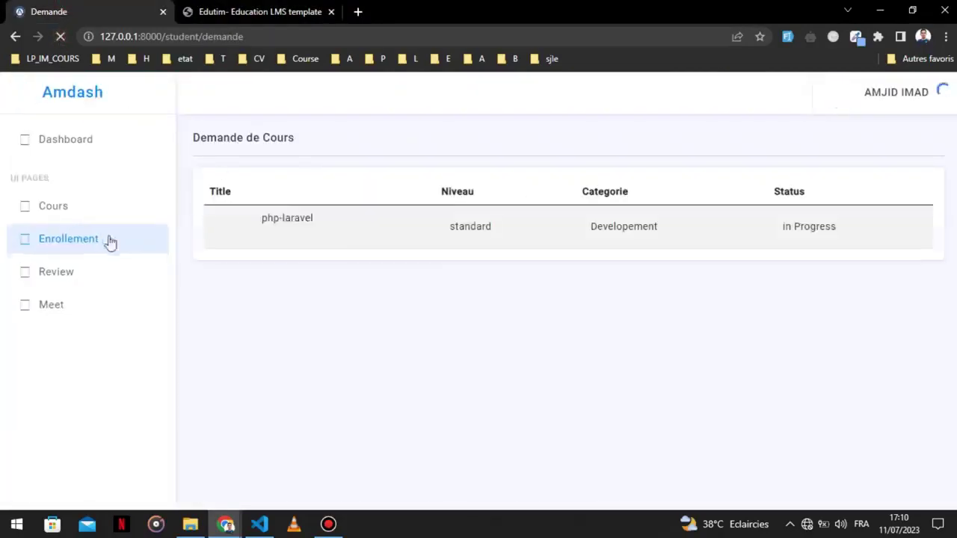
{"action": "left_click", "coordinate": [246, 9]}
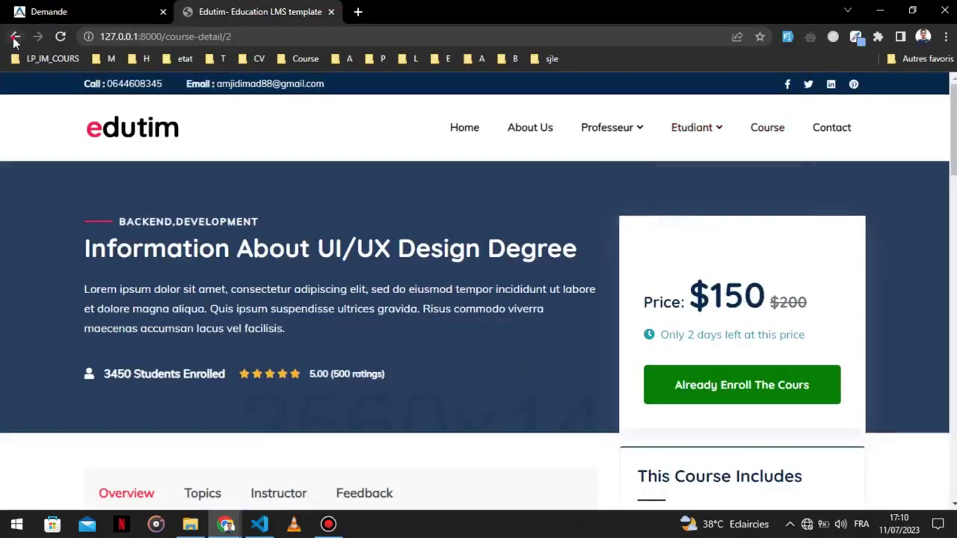
Enroll in Facbook ADS from its details page and check the dashboard list.
{"action": "scroll", "coordinate": [359, 258], "scroll_direction": "down", "scroll_amount": 1}
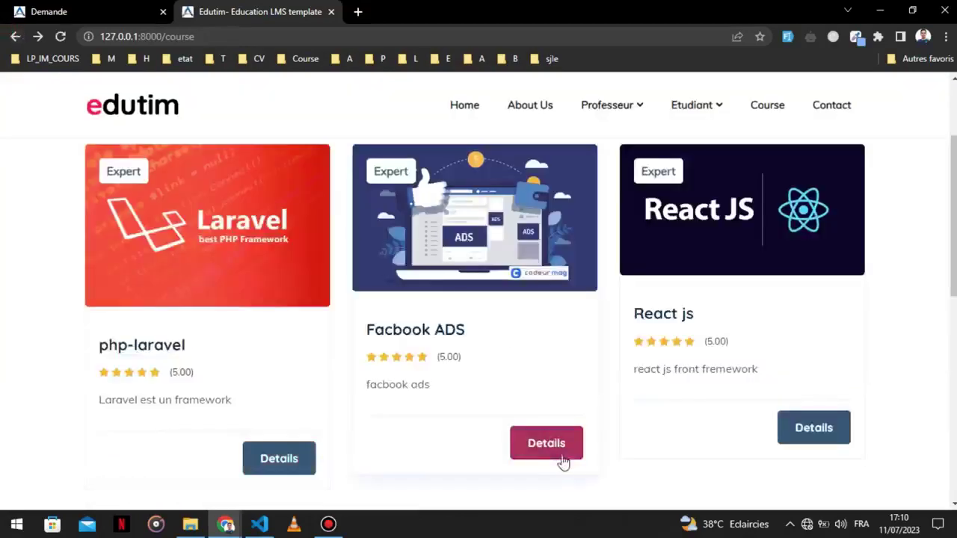
{"action": "left_click", "coordinate": [513, 443]}
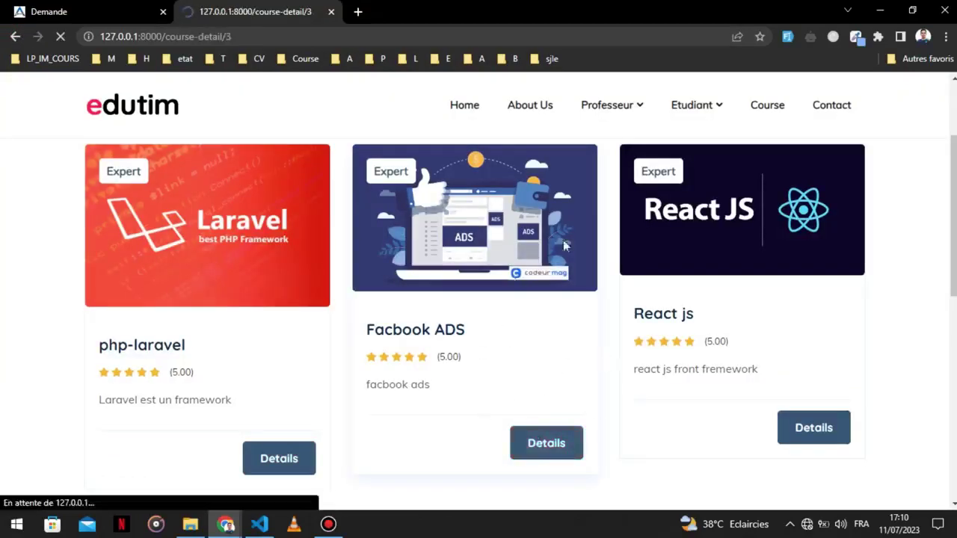
{"action": "scroll", "coordinate": [741, 374], "scroll_direction": "down", "scroll_amount": 1}
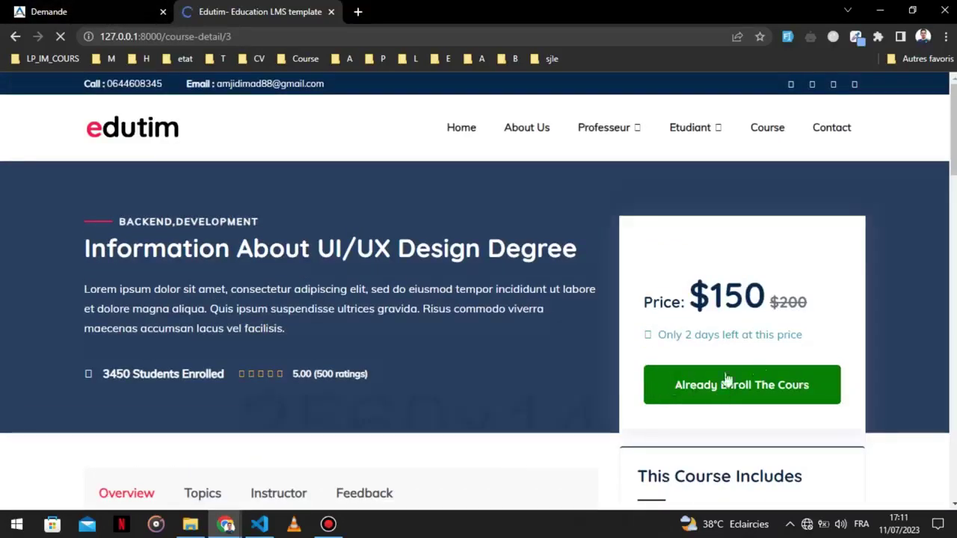
{"action": "left_click", "coordinate": [75, 15]}
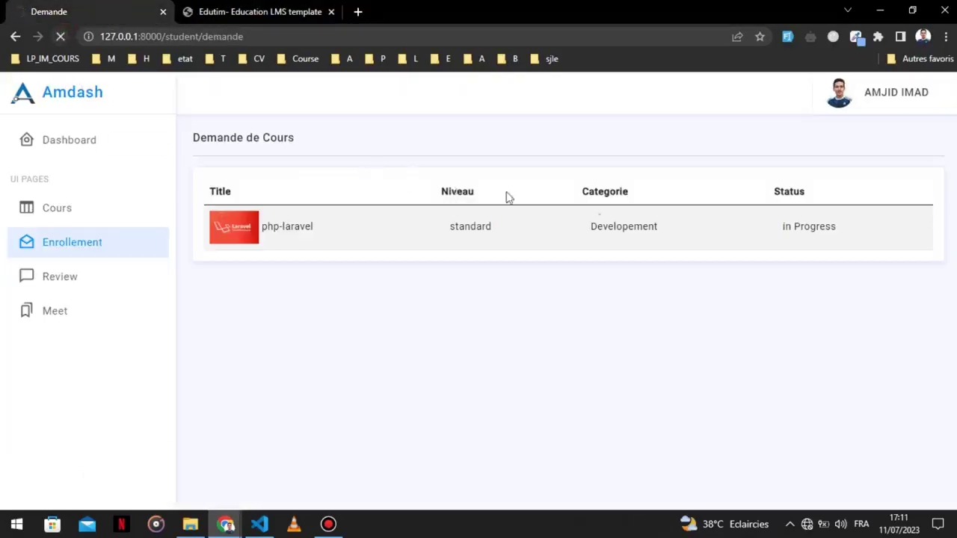
{"action": "left_click", "coordinate": [244, 15]}
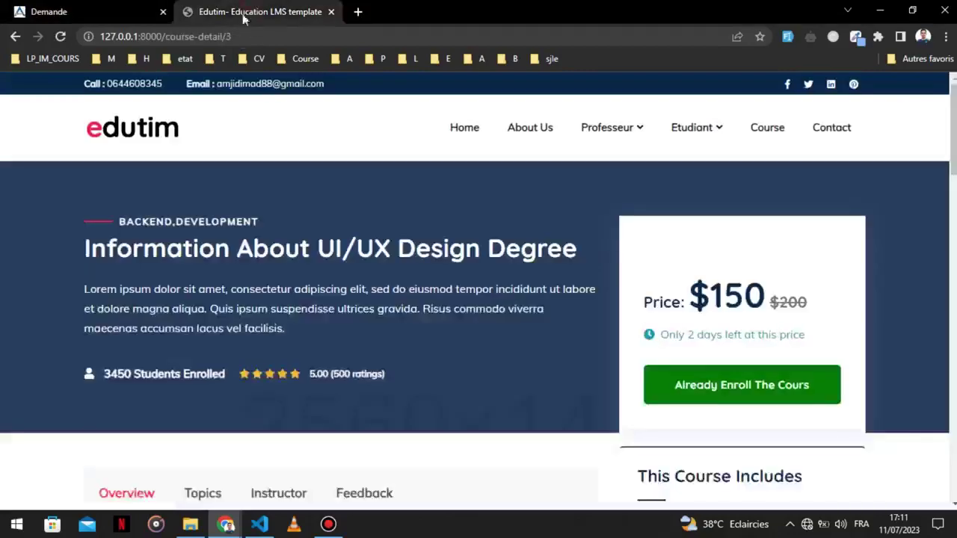
Go back to the catalogue and enroll in React js from its details page.
{"action": "left_click", "coordinate": [21, 37]}
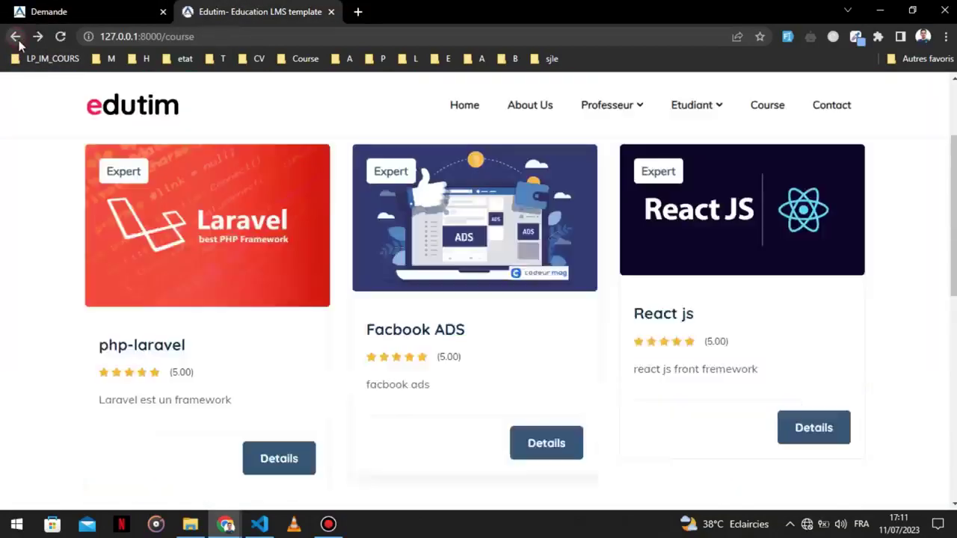
{"action": "scroll", "coordinate": [872, 359], "scroll_direction": "down", "scroll_amount": 1}
{"action": "scroll", "coordinate": [306, 427], "scroll_direction": "down", "scroll_amount": 2}
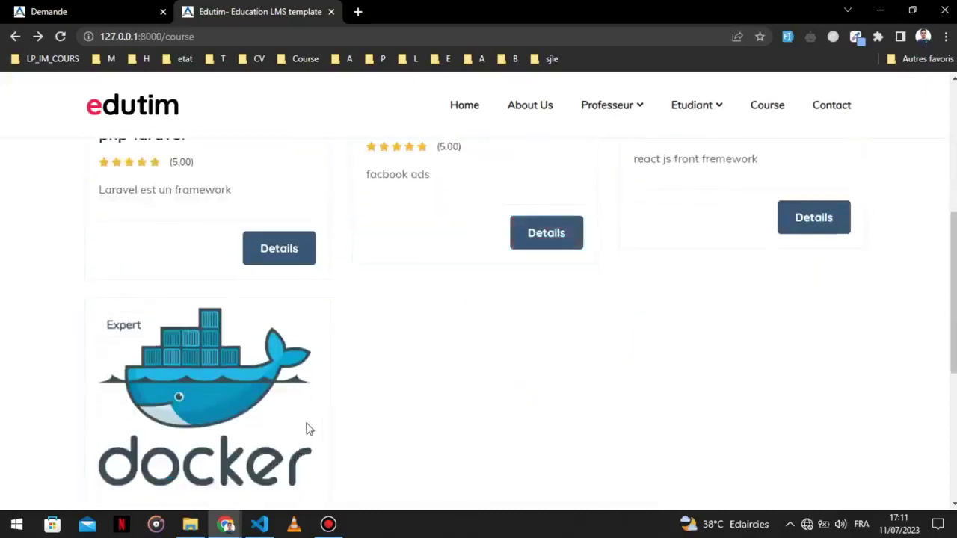
{"action": "scroll", "coordinate": [312, 417], "scroll_direction": "up", "scroll_amount": 2}
{"action": "scroll", "coordinate": [421, 359], "scroll_direction": "down", "scroll_amount": 2}
{"action": "scroll", "coordinate": [270, 449], "scroll_direction": "down", "scroll_amount": 2}
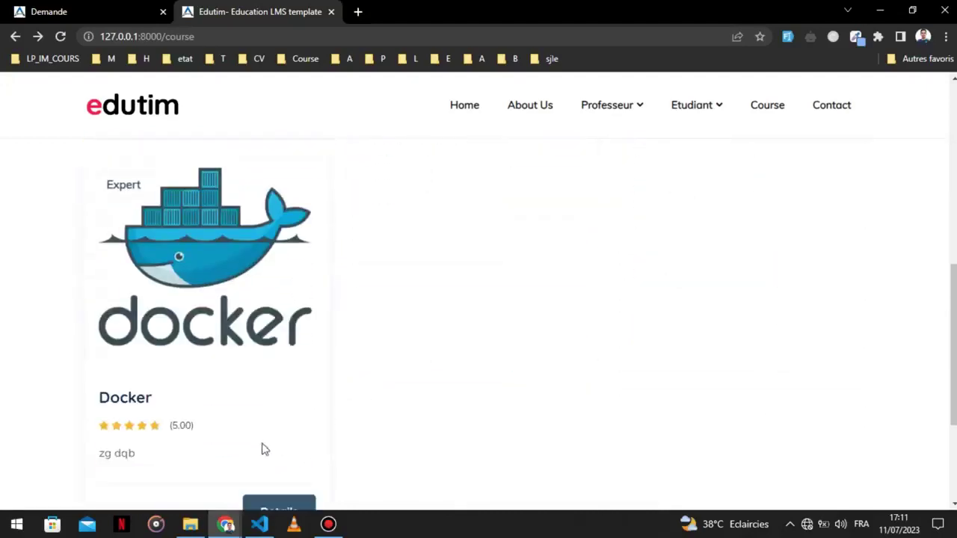
{"action": "scroll", "coordinate": [546, 356], "scroll_direction": "up", "scroll_amount": 3}
{"action": "left_click", "coordinate": [838, 292]}
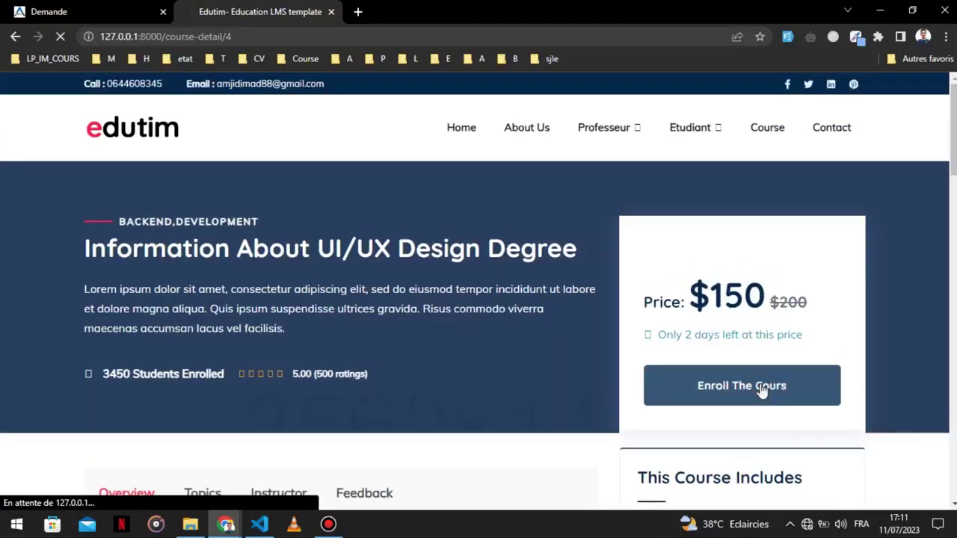
Refresh the enrollment list and review php-laravel, its categories and React js In Progress.
{"action": "left_click", "coordinate": [50, 11]}
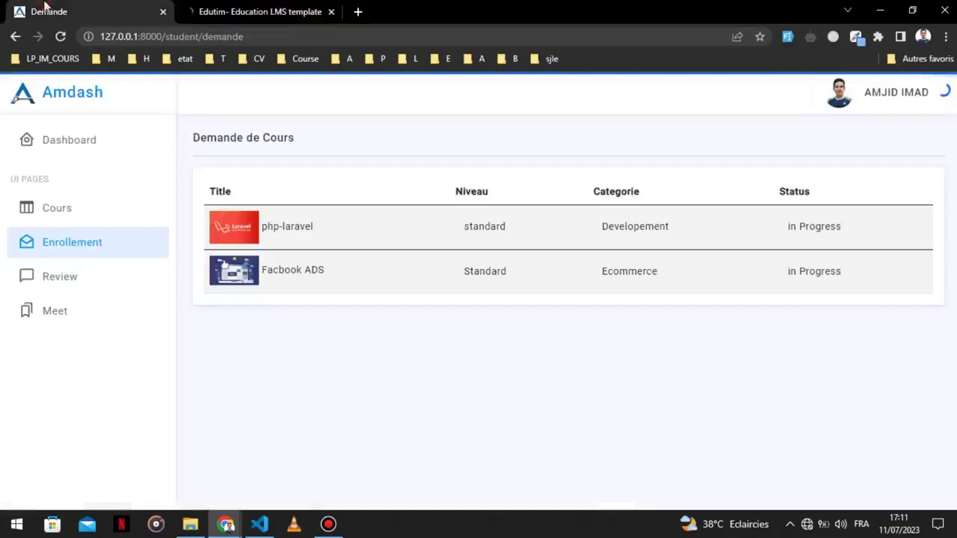
{"action": "left_click", "coordinate": [68, 45]}
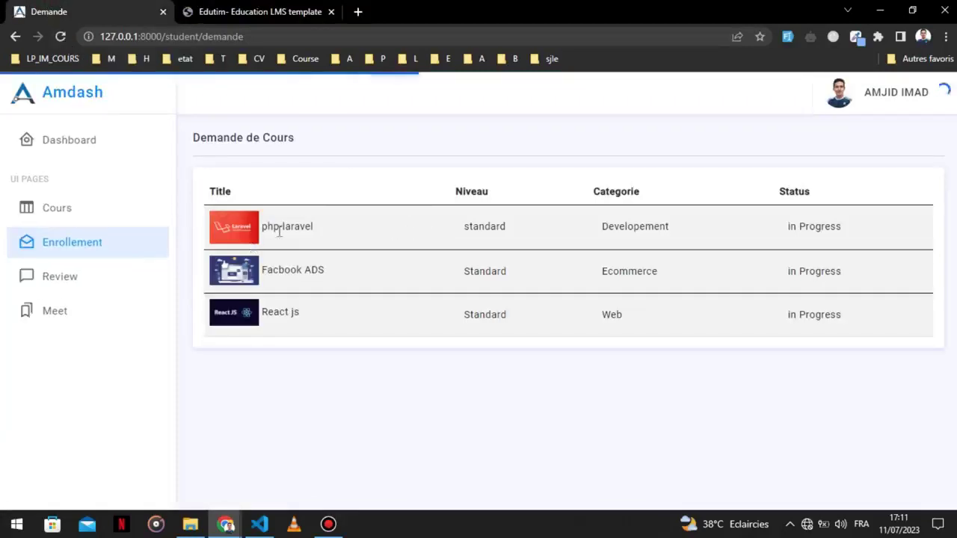
{"action": "left_click_drag", "start_coordinate": [262, 226], "coordinate": [314, 226]}
{"action": "double_click", "coordinate": [483, 227]}
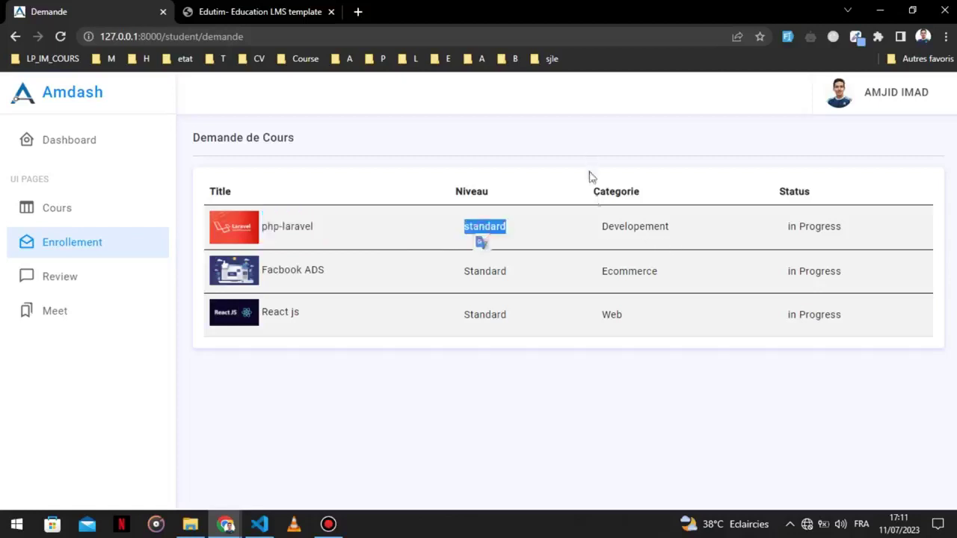
{"action": "double_click", "coordinate": [620, 227]}
{"action": "double_click", "coordinate": [635, 271]}
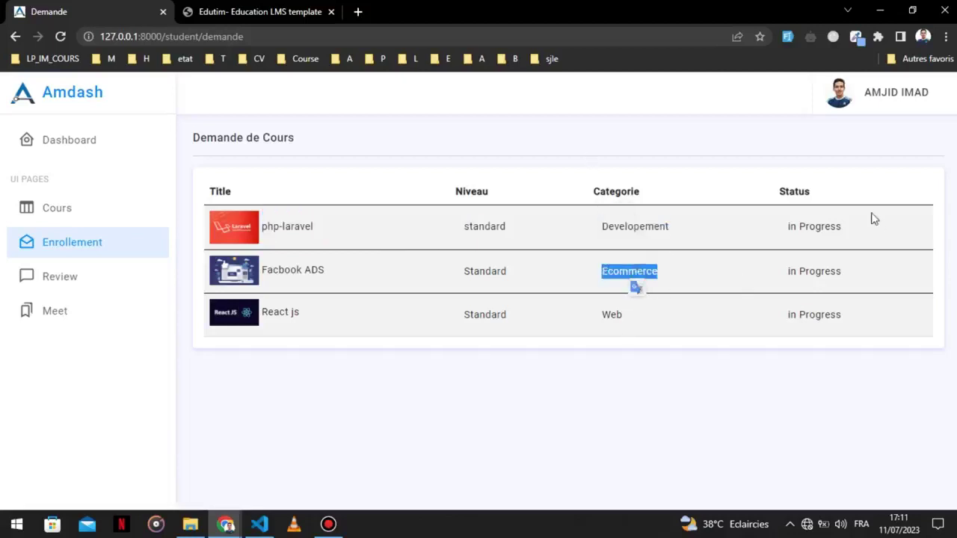
{"action": "left_click", "coordinate": [817, 221]}
{"action": "left_click", "coordinate": [836, 314]}
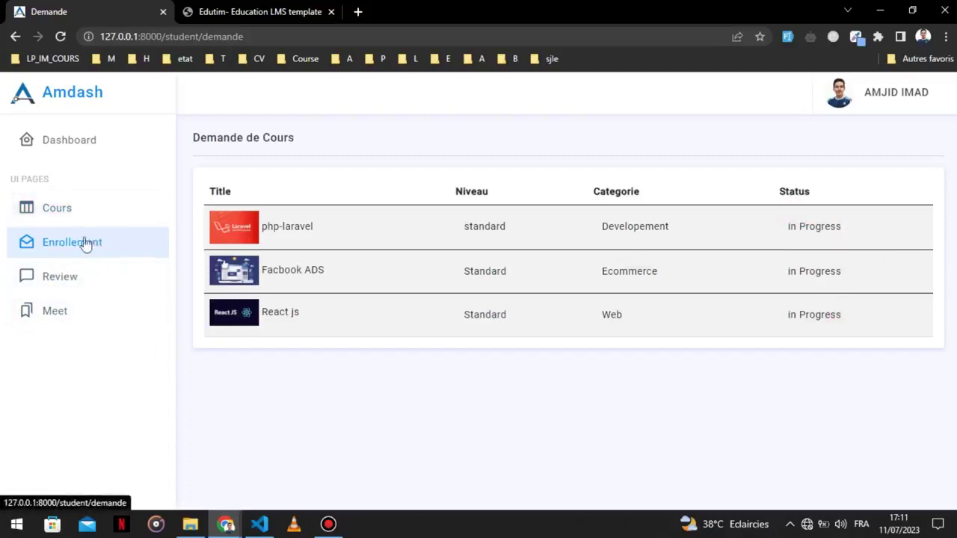
{"action": "left_click", "coordinate": [74, 213]}
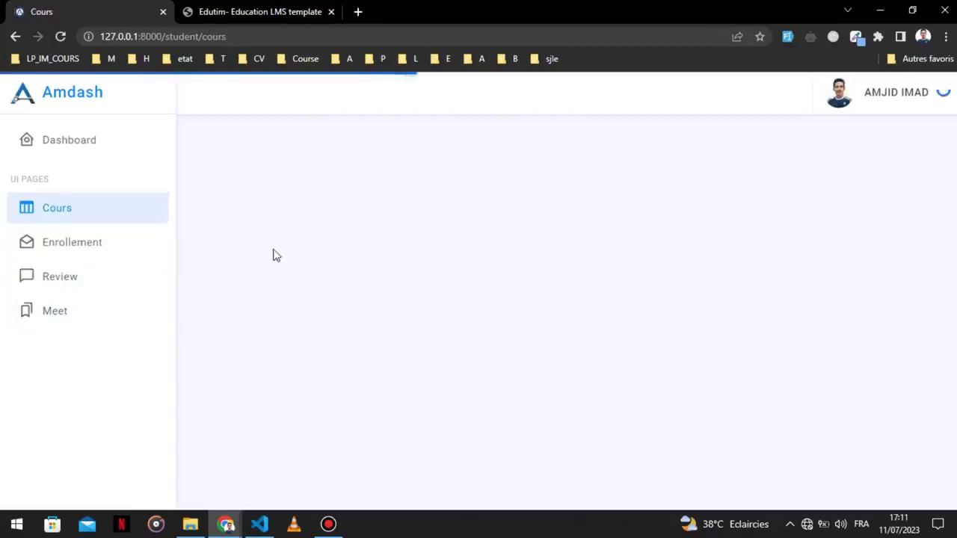
{"action": "left_click", "coordinate": [135, 243]}
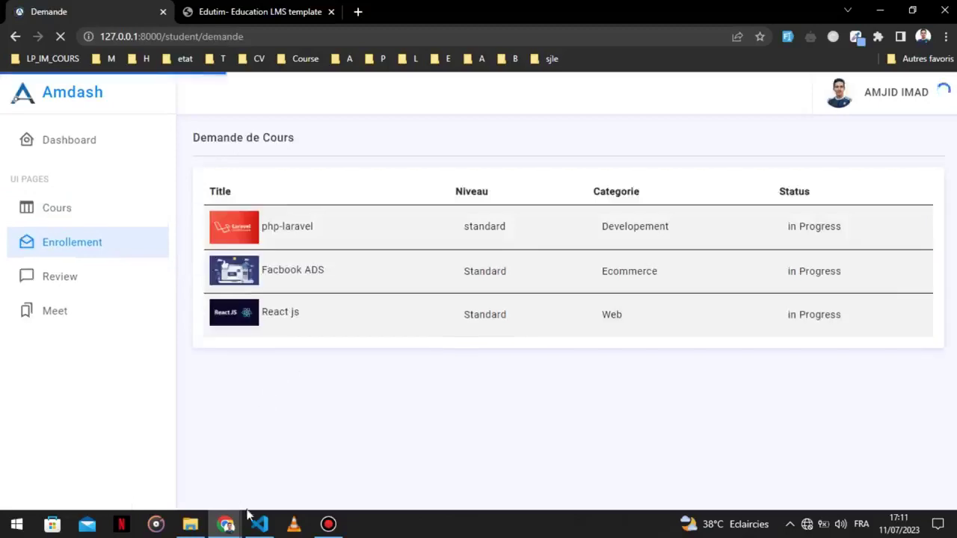
Reload the professor dashboard and open the full list of enrollments.
{"action": "mouse_move", "coordinate": [225, 522]}
{"action": "left_click", "coordinate": [301, 480]}
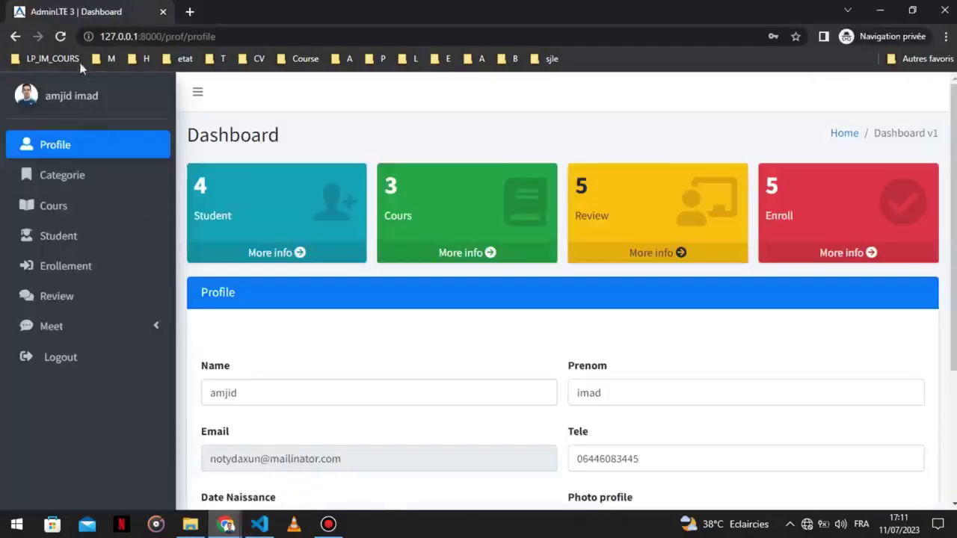
{"action": "left_click", "coordinate": [60, 38]}
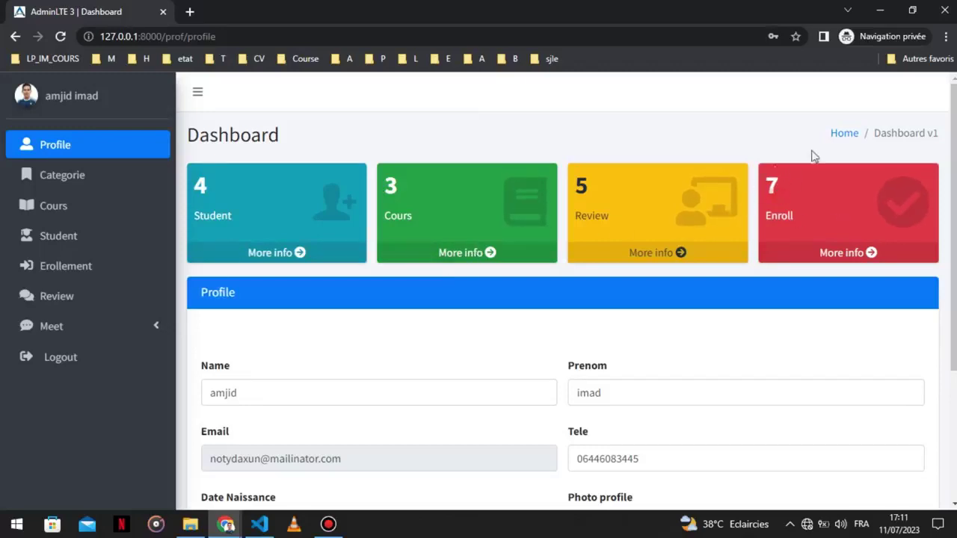
{"action": "left_click", "coordinate": [849, 258]}
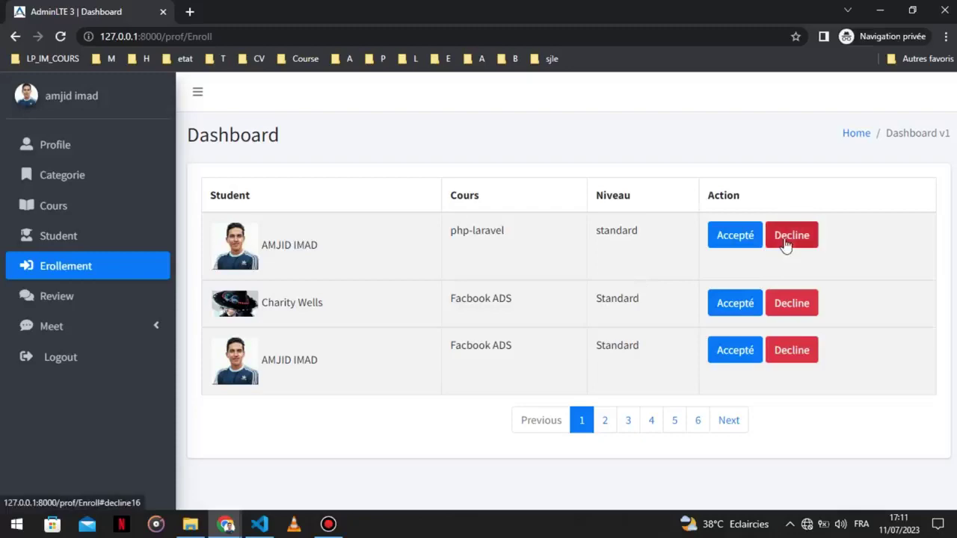
Accept the php-laravel and both Facbook ADS enrollment requests, then hide the teacher window.
{"action": "left_click", "coordinate": [800, 313]}
{"action": "left_click", "coordinate": [560, 251]}
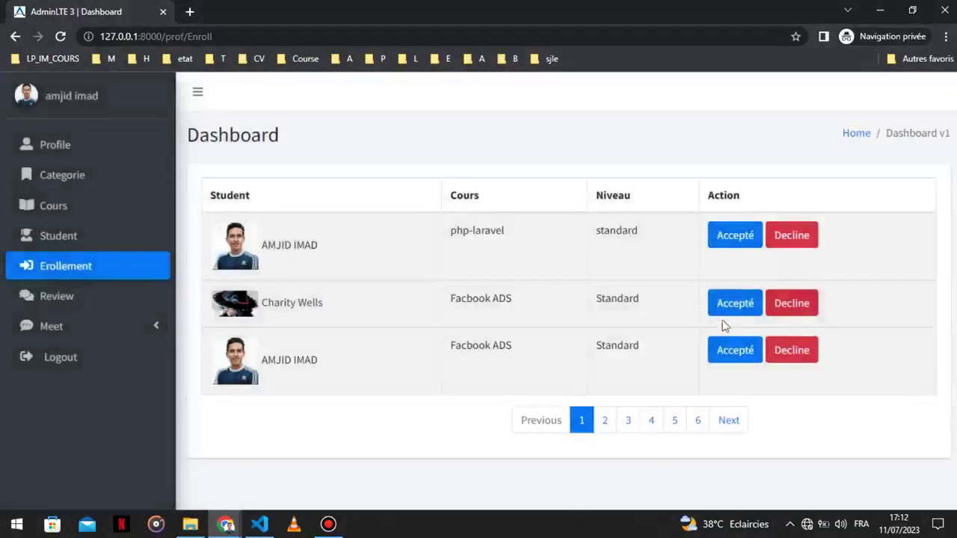
{"action": "left_click", "coordinate": [737, 237]}
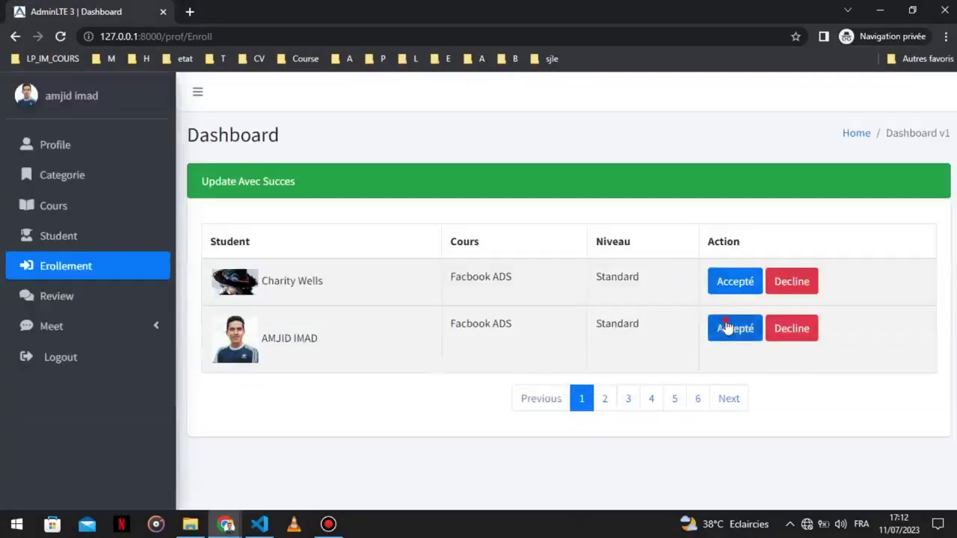
{"action": "left_click", "coordinate": [726, 328]}
{"action": "left_click", "coordinate": [619, 260]}
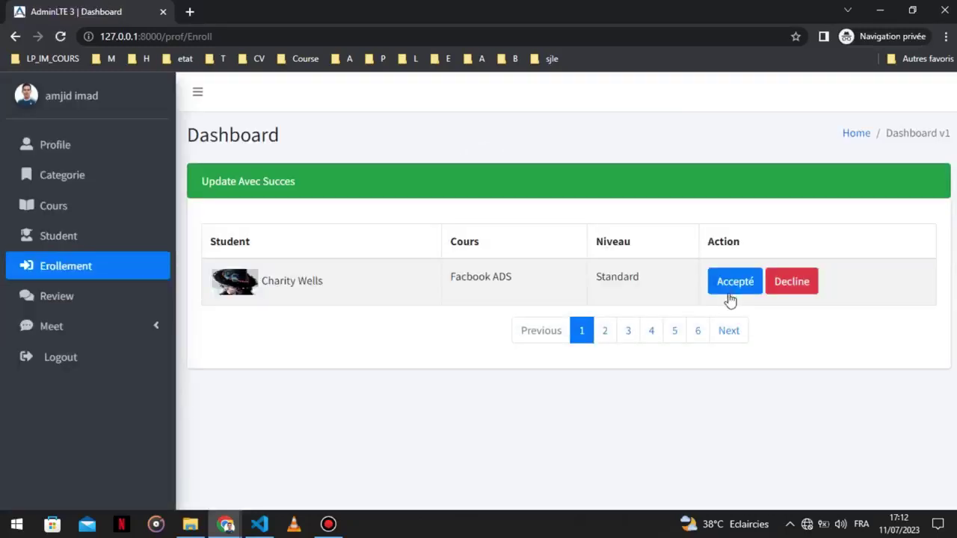
{"action": "left_click", "coordinate": [730, 289]}
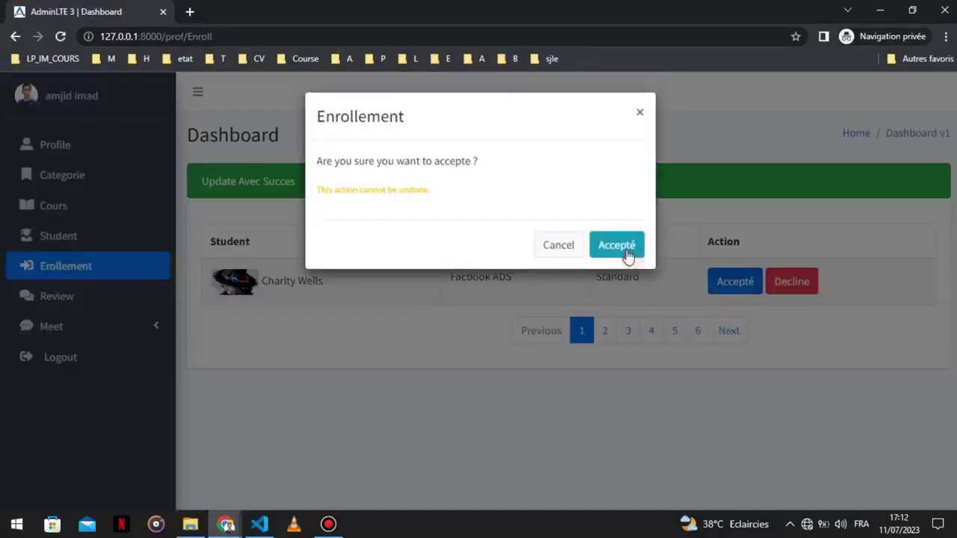
{"action": "left_click", "coordinate": [631, 252]}
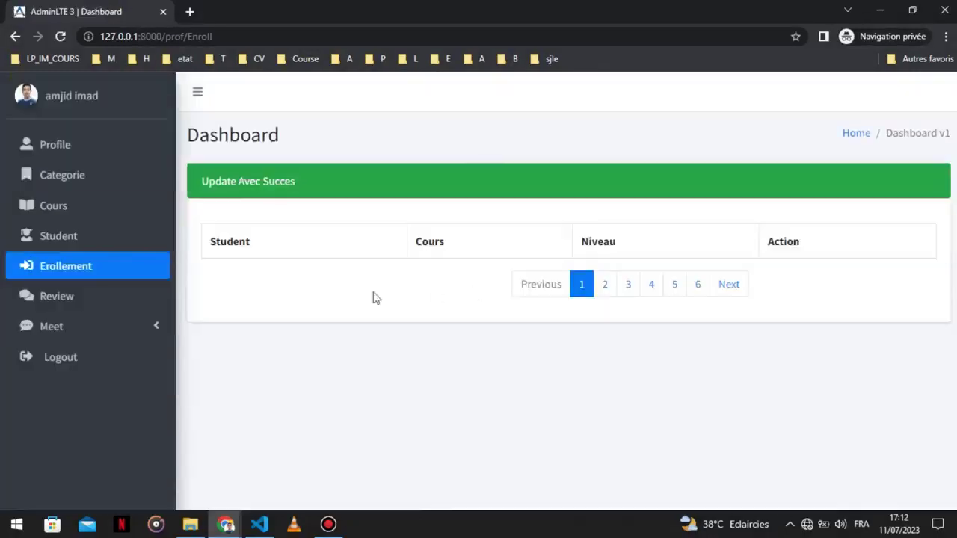
{"action": "left_click", "coordinate": [880, 9]}
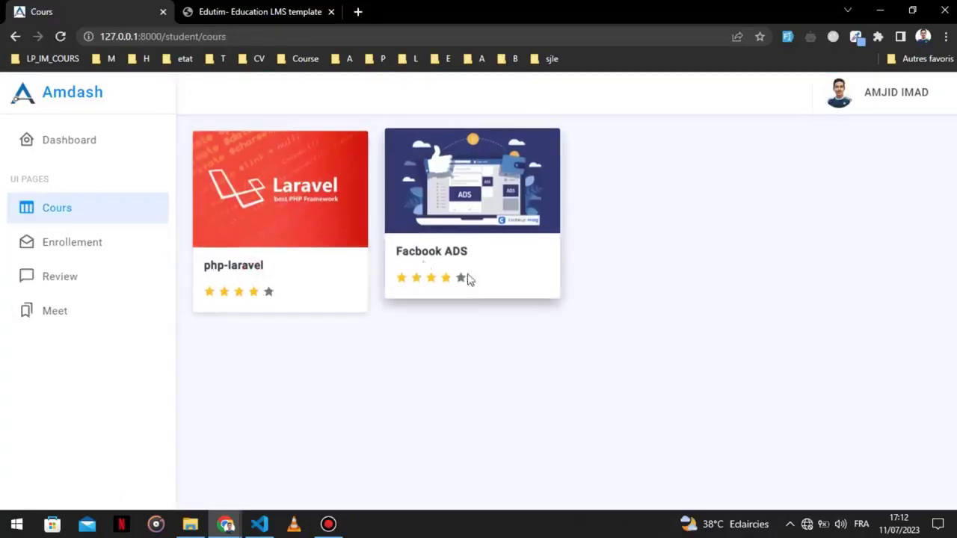
Submit a 'bad cours' review for the Facbook ADS course.
{"action": "left_click", "coordinate": [141, 242]}
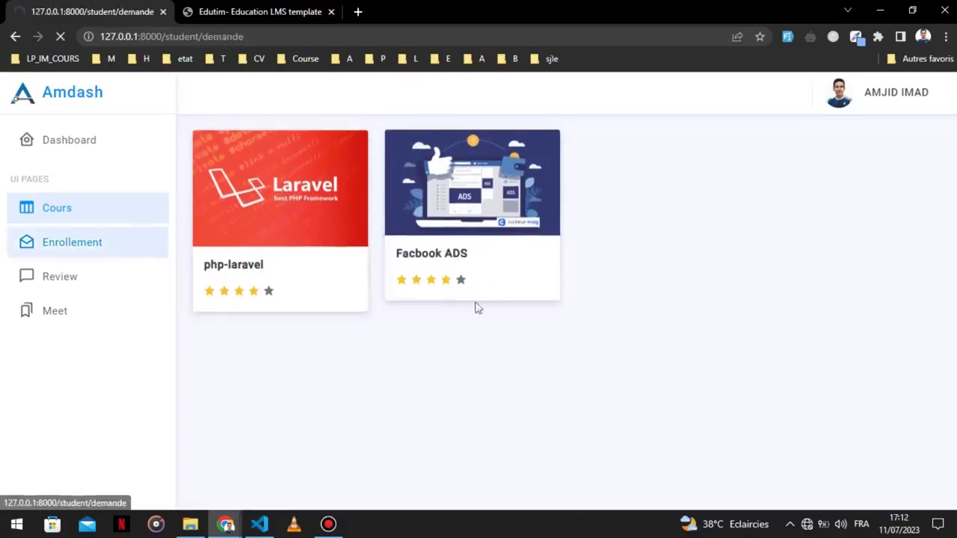
{"action": "left_click", "coordinate": [33, 281]}
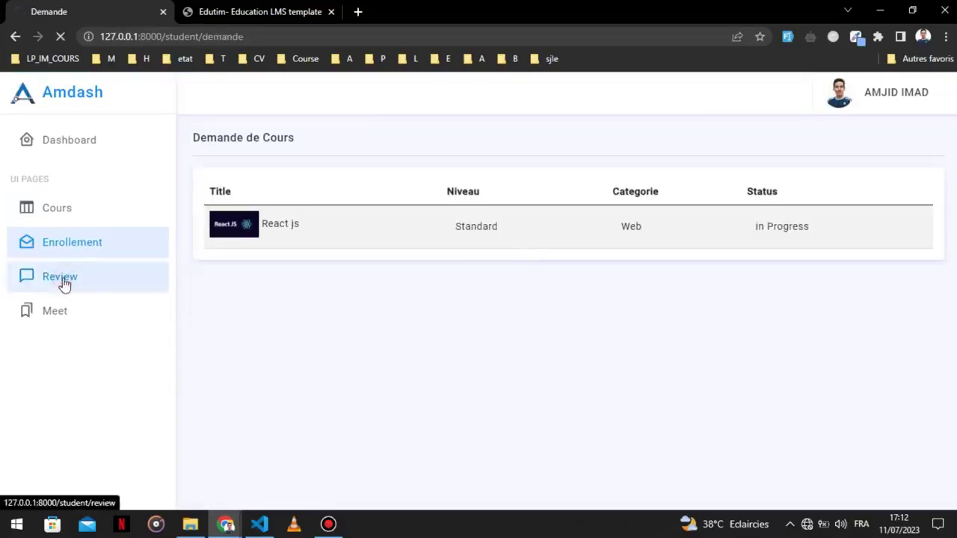
{"action": "left_click", "coordinate": [383, 254]}
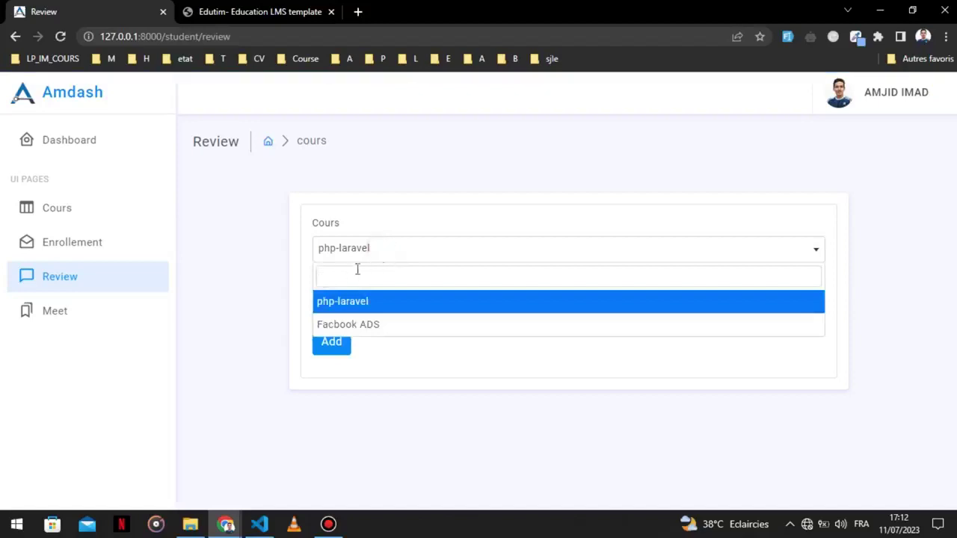
{"action": "left_click", "coordinate": [337, 326]}
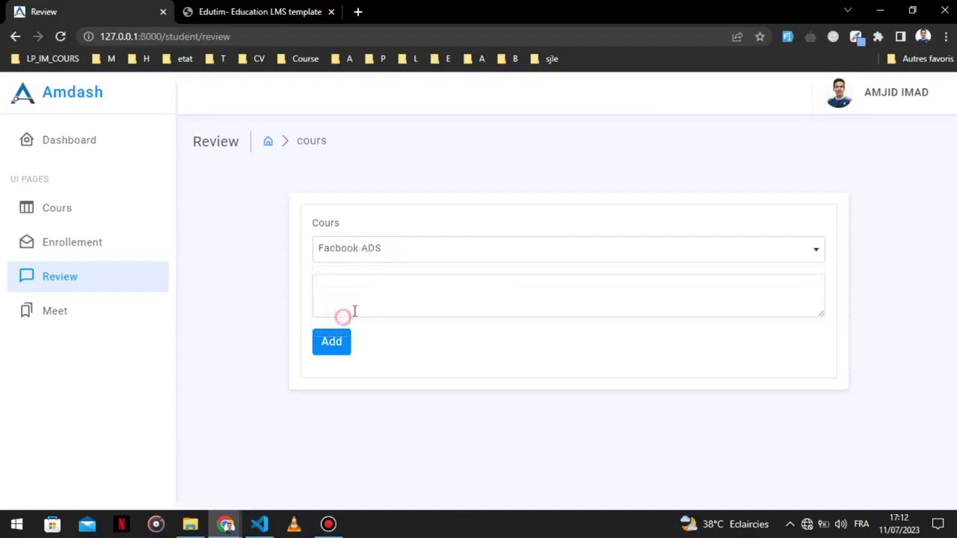
{"action": "left_click", "coordinate": [375, 297]}
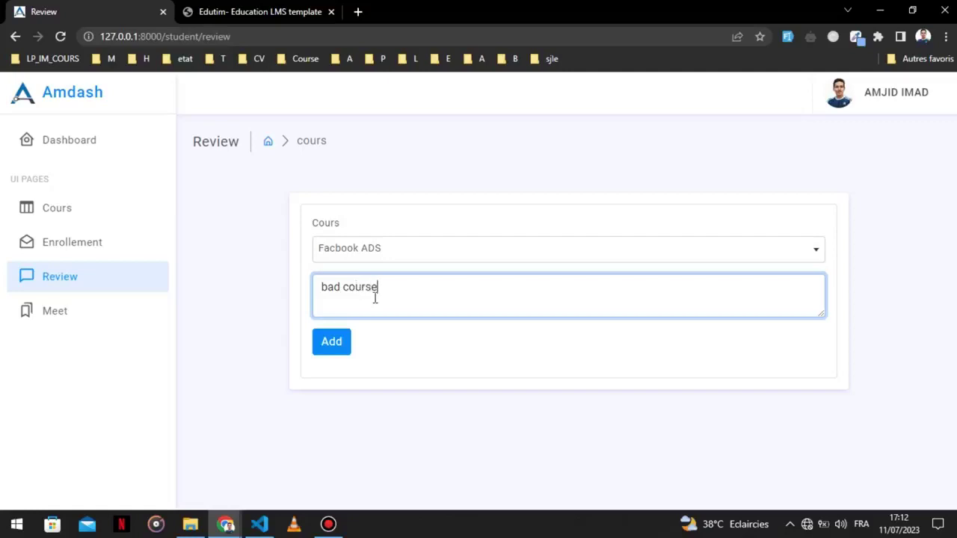
{"action": "left_click", "coordinate": [329, 341]}
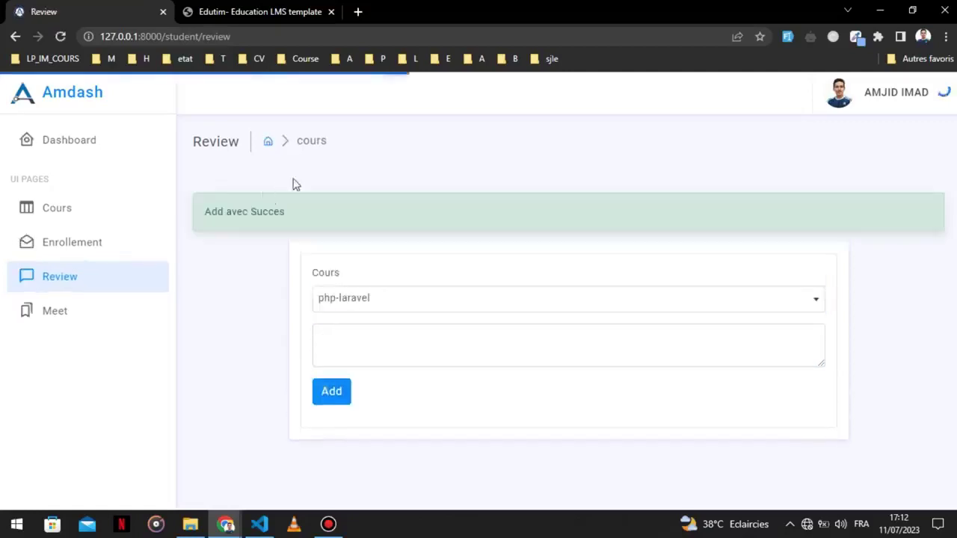
Check the teacher's profile overview counts, then return to the student's review page.
{"action": "mouse_move", "coordinate": [226, 523]}
{"action": "left_click", "coordinate": [317, 468]}
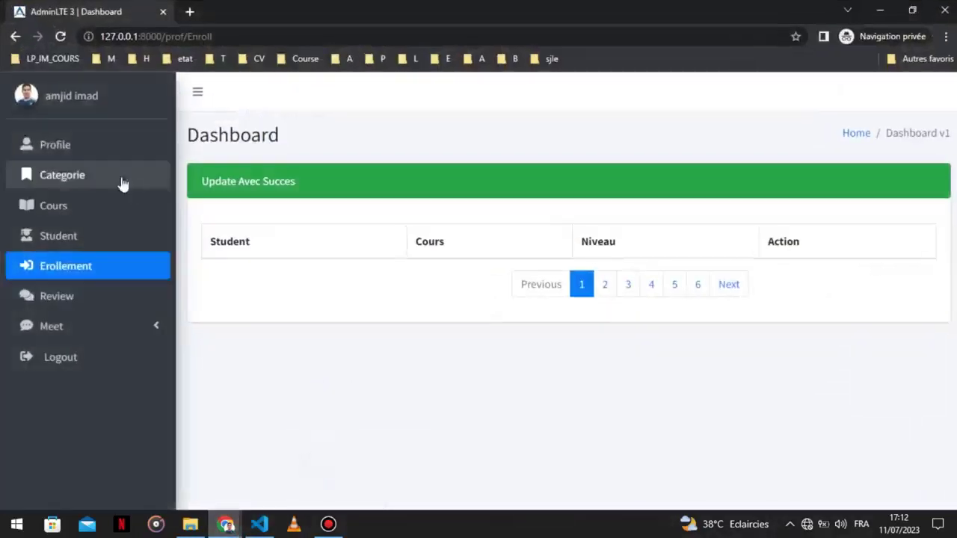
{"action": "left_click", "coordinate": [84, 145]}
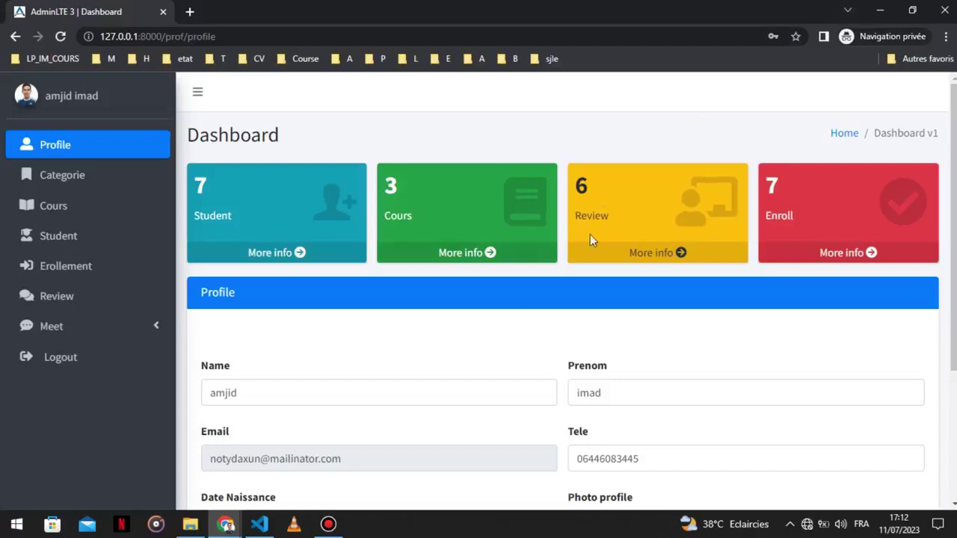
{"action": "left_click", "coordinate": [881, 10]}
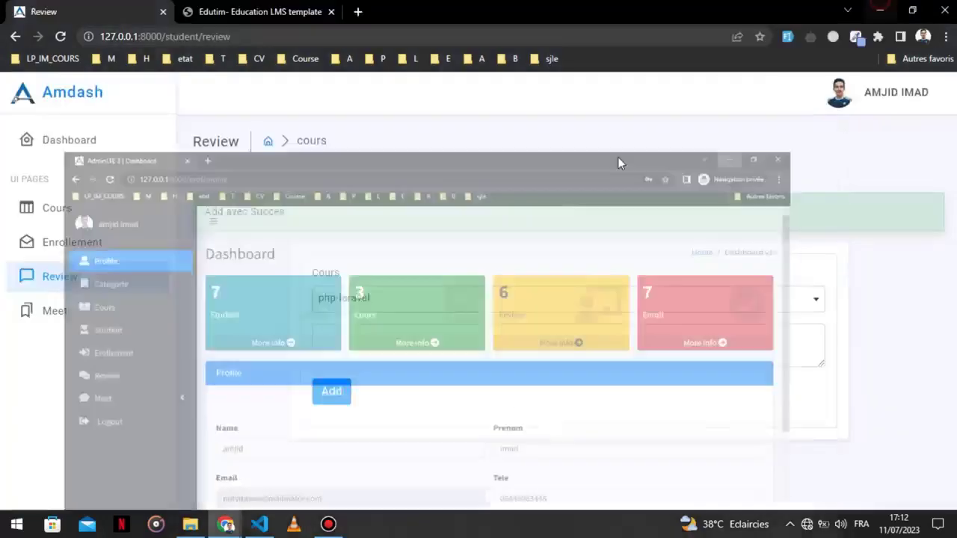
Add a second Facbook ADS review reading 'good cours'.
{"action": "left_click", "coordinate": [341, 311]}
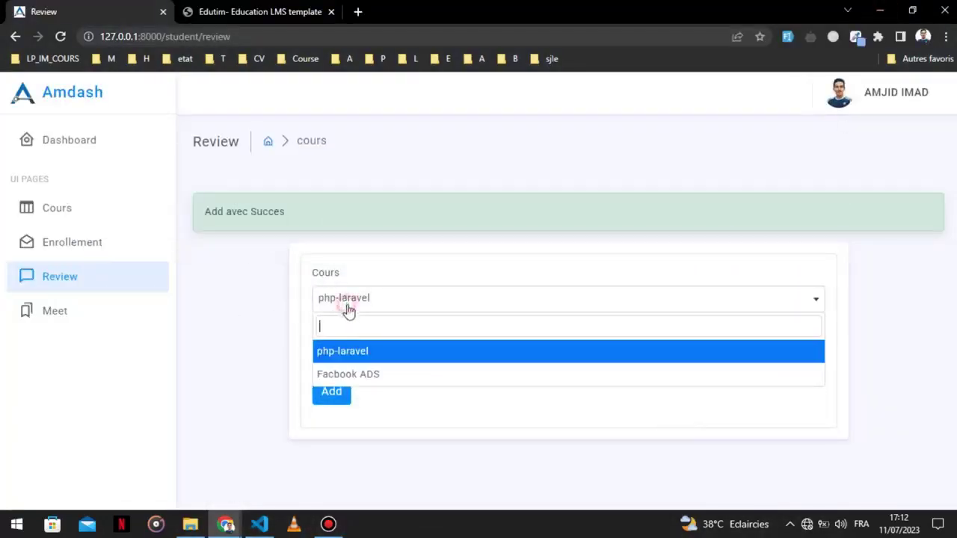
{"action": "left_click", "coordinate": [342, 377]}
{"action": "left_click", "coordinate": [374, 352]}
{"action": "type", "text": "good "}
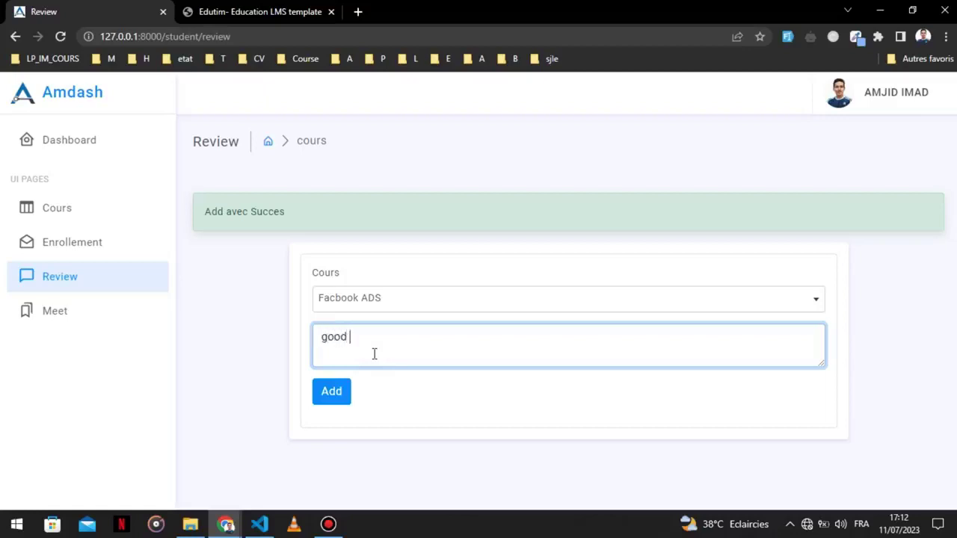
{"action": "type", "text": "cours"}
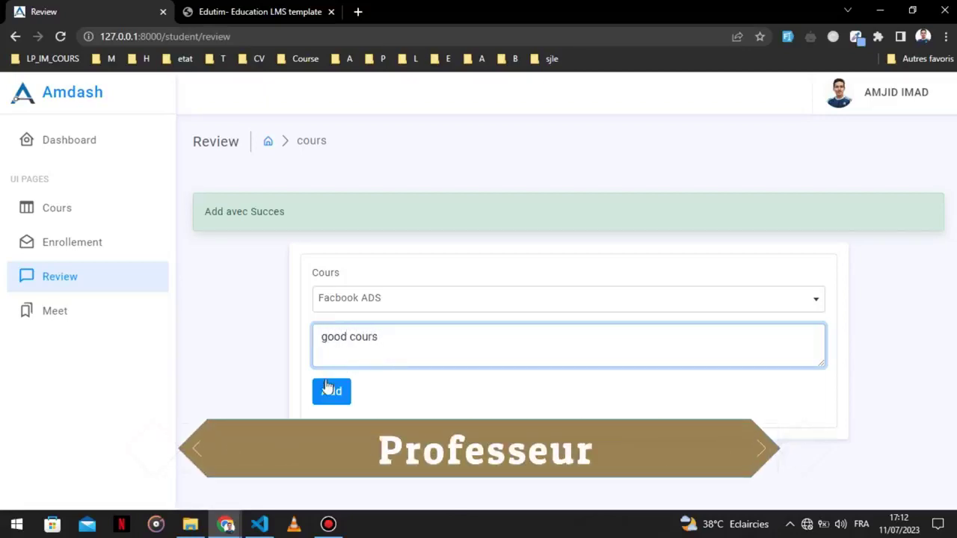
{"action": "left_click", "coordinate": [327, 386]}
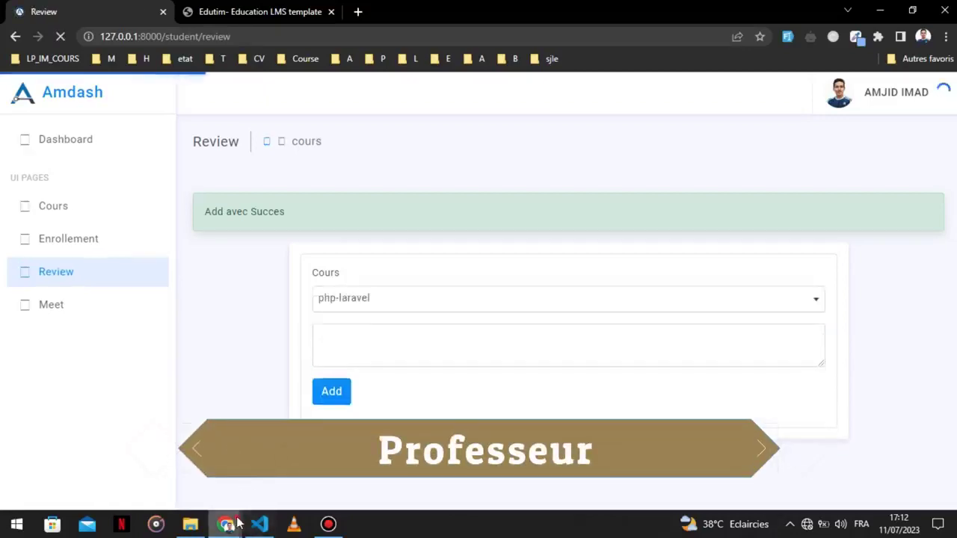
{"action": "mouse_move", "coordinate": [229, 523]}
{"action": "left_click", "coordinate": [299, 459]}
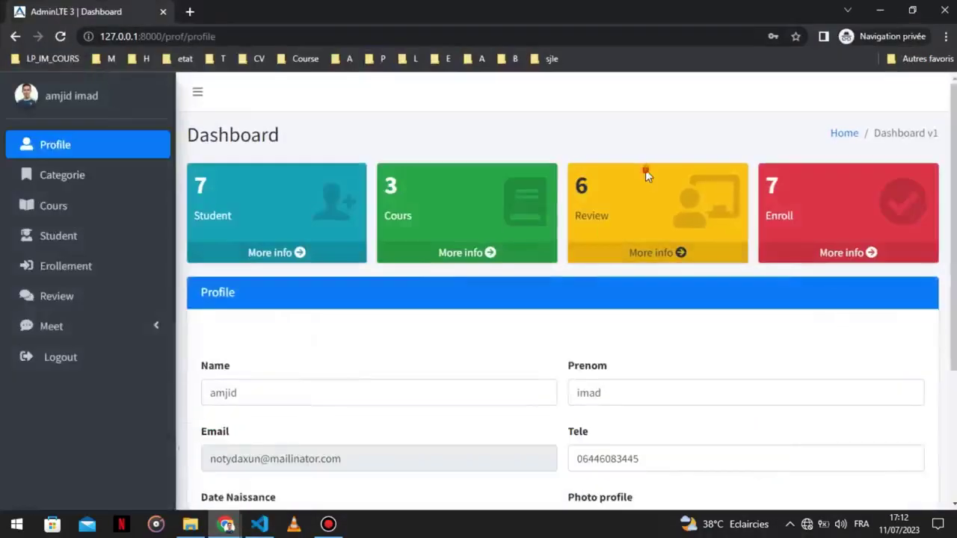
{"action": "left_click", "coordinate": [61, 36]}
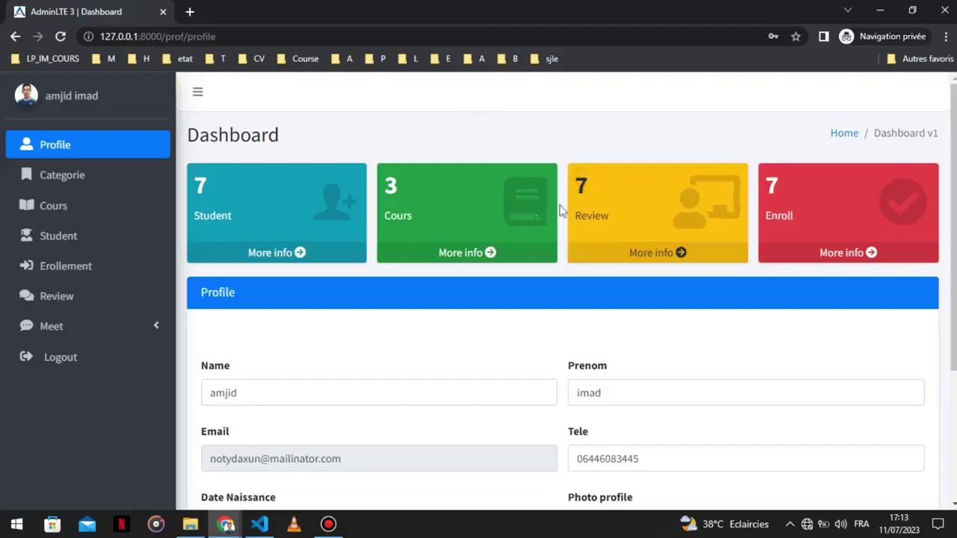
{"action": "left_click", "coordinate": [648, 253]}
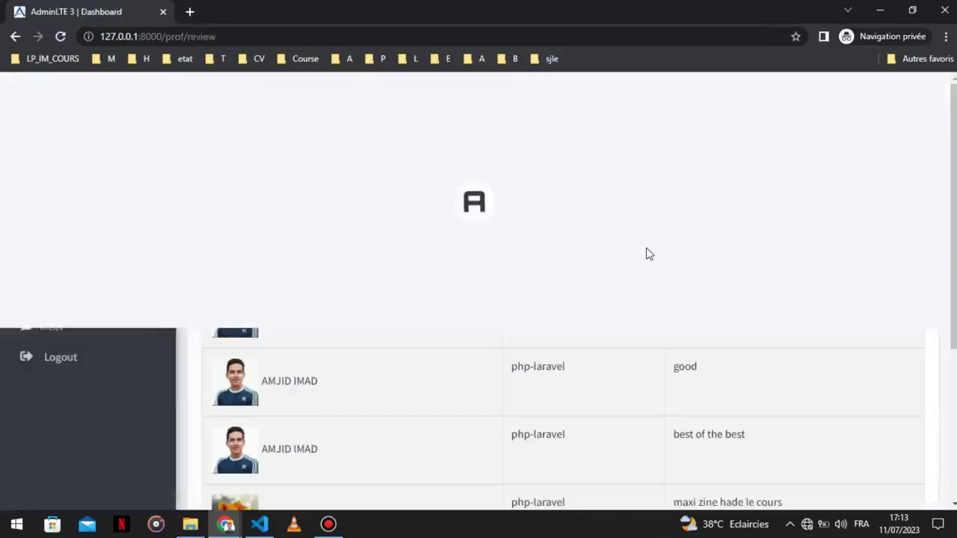
{"action": "scroll", "coordinate": [641, 242], "scroll_direction": "down", "scroll_amount": 4}
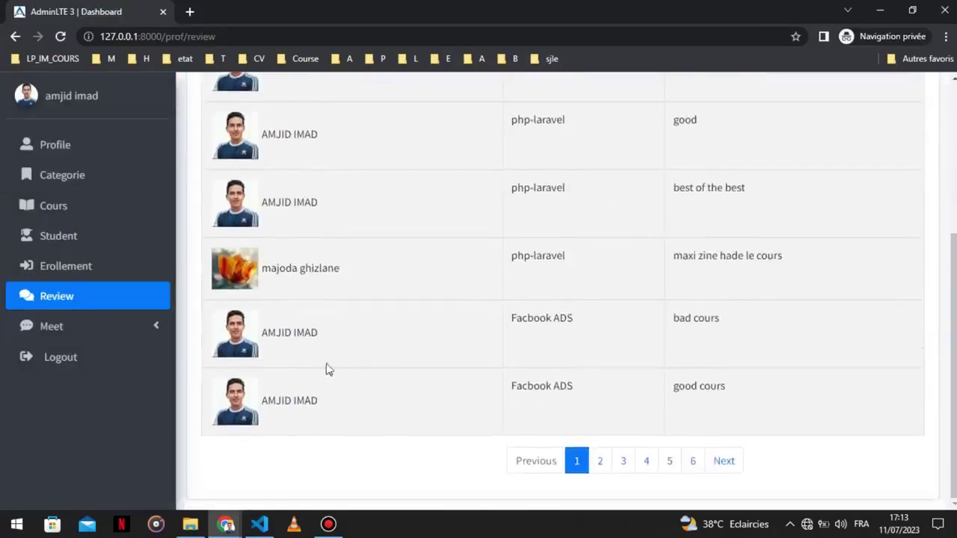
{"action": "left_click_drag", "start_coordinate": [285, 327], "coordinate": [732, 326]}
{"action": "left_click_drag", "start_coordinate": [751, 392], "coordinate": [361, 340]}
{"action": "left_click", "coordinate": [426, 327]}
{"action": "scroll", "coordinate": [445, 325], "scroll_direction": "up", "scroll_amount": 5}
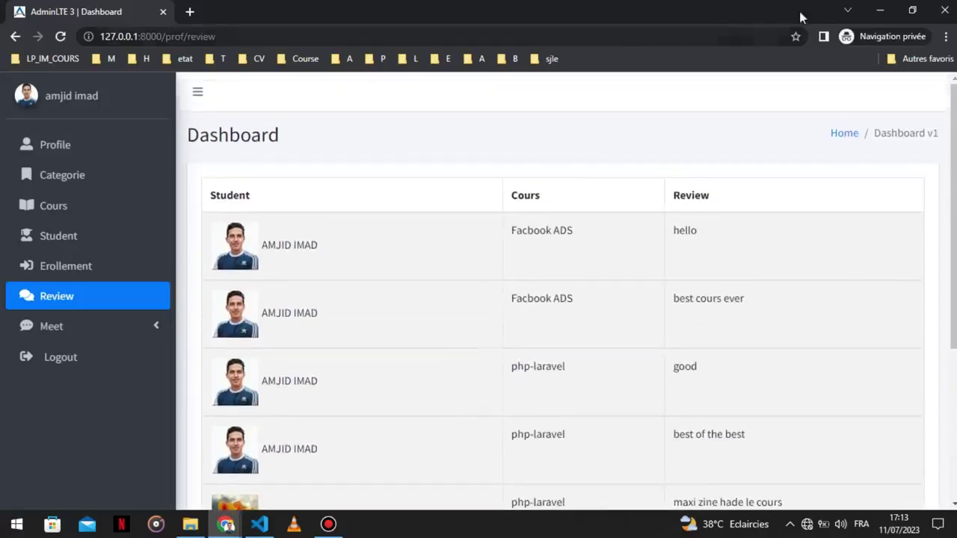
{"action": "left_click", "coordinate": [880, 11]}
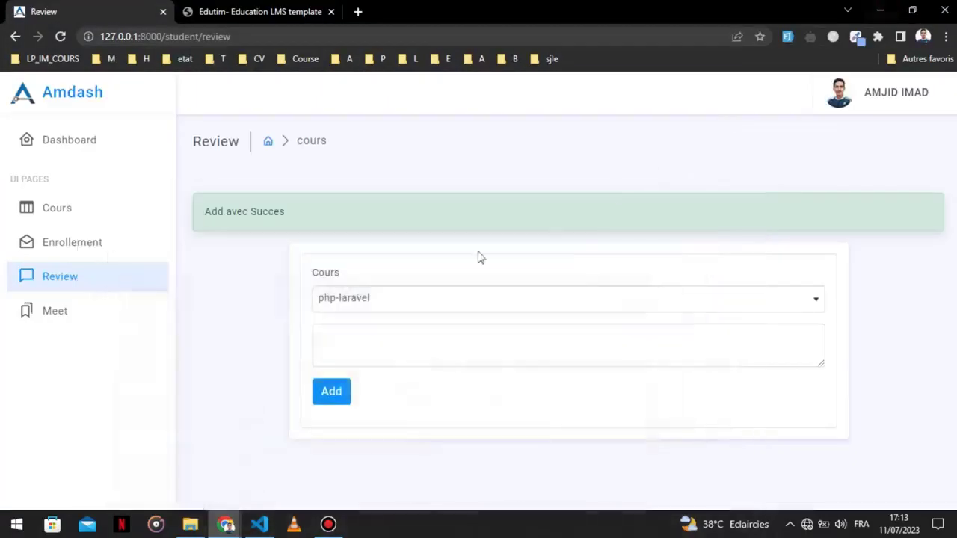
View the student's meetings, then start a new meeting in the teacher dashboard.
{"action": "left_click", "coordinate": [64, 319]}
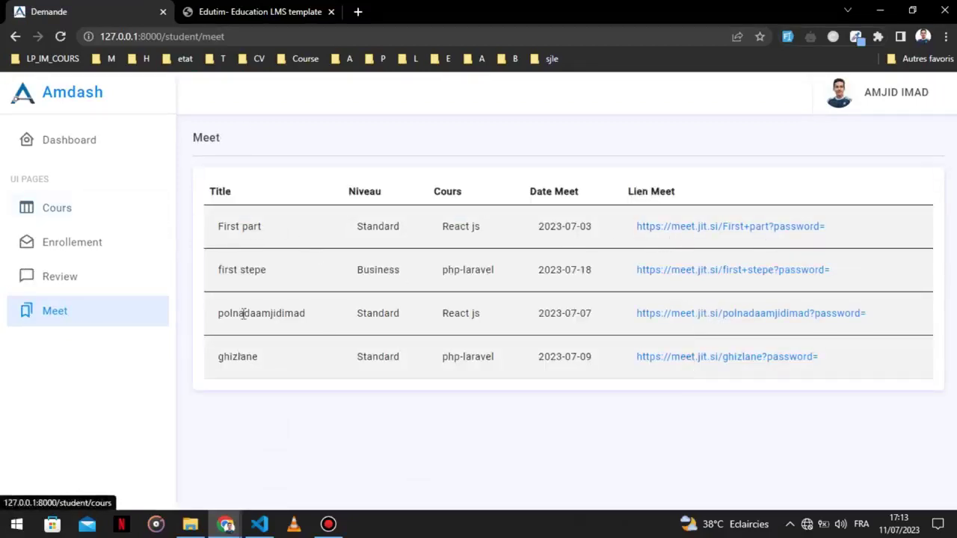
{"action": "mouse_move", "coordinate": [226, 524]}
{"action": "left_click", "coordinate": [293, 472]}
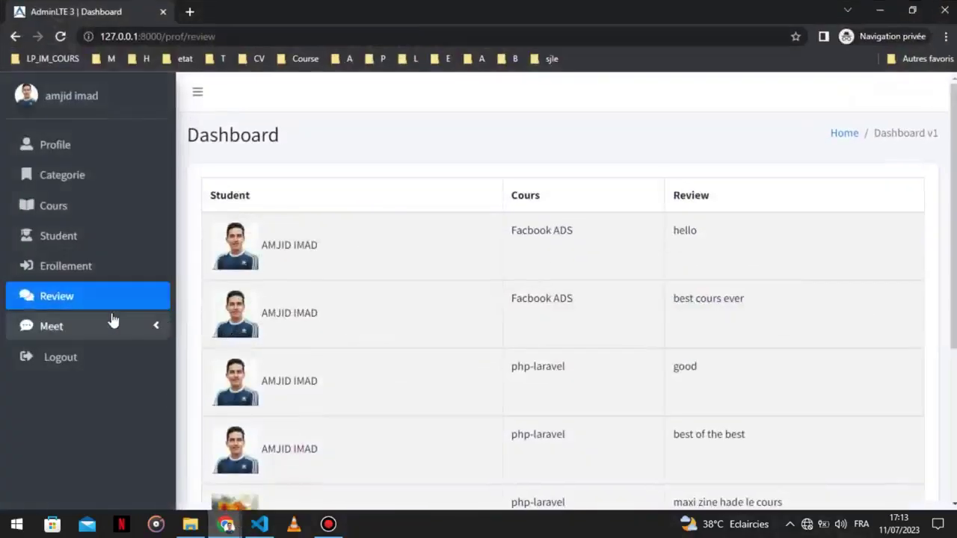
{"action": "left_click", "coordinate": [111, 322]}
{"action": "left_click", "coordinate": [85, 356]}
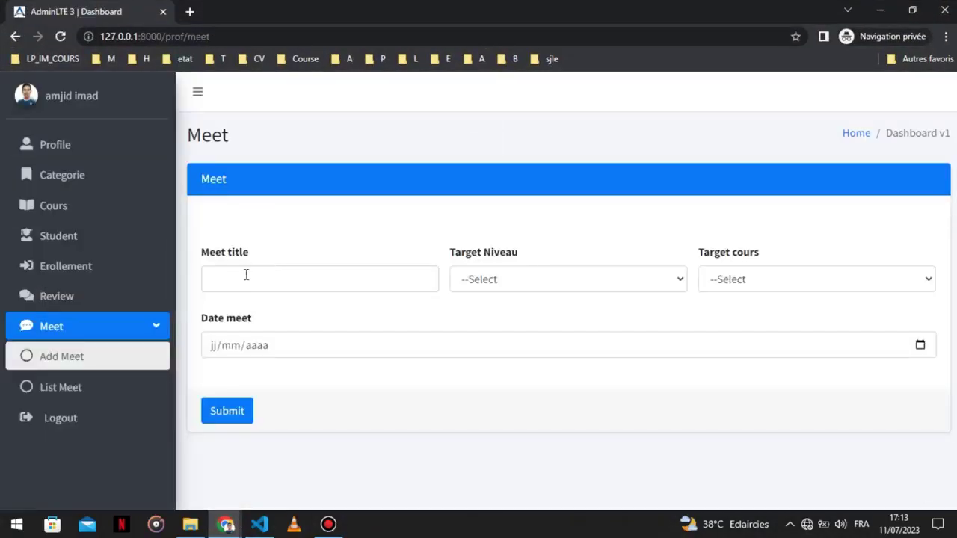
Title the meet 'exmpleOne', targeting the Standard level and the php-laravel course.
{"action": "left_click", "coordinate": [241, 279]}
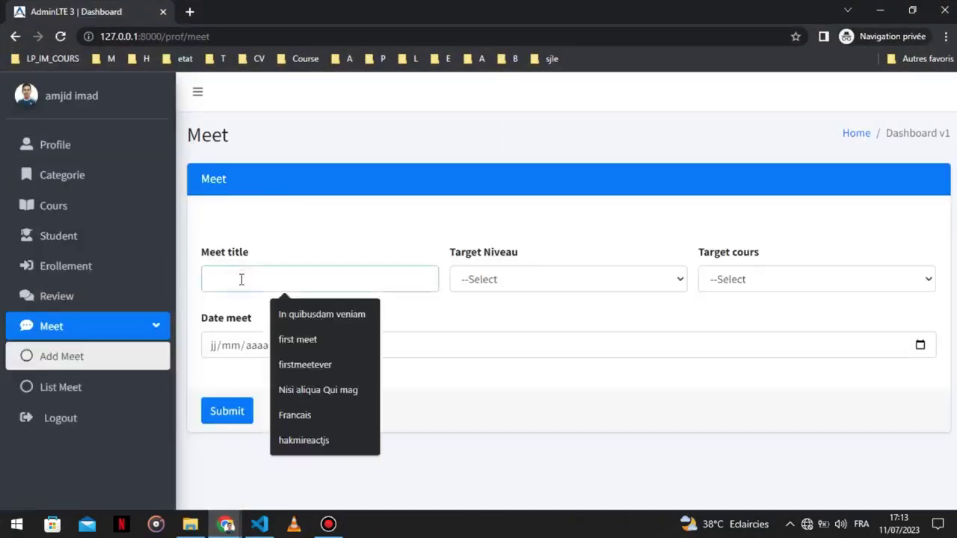
{"action": "type", "text": "exmpleOne"}
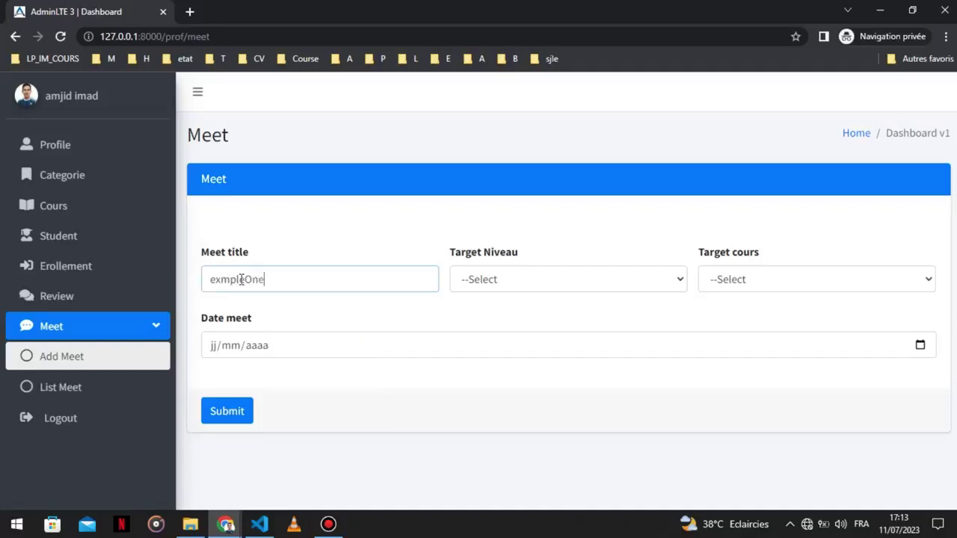
{"action": "left_click", "coordinate": [530, 290]}
{"action": "left_click", "coordinate": [506, 318]}
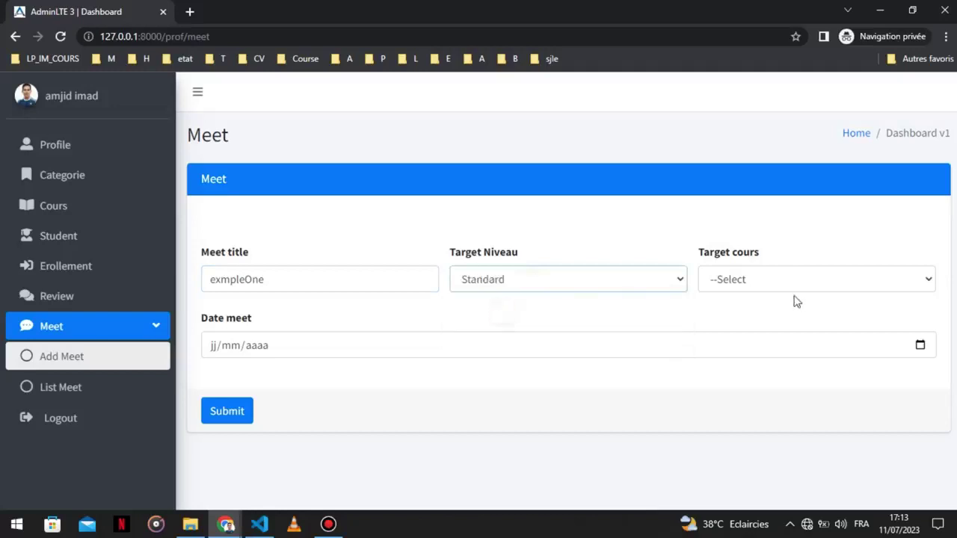
{"action": "left_click", "coordinate": [790, 282]}
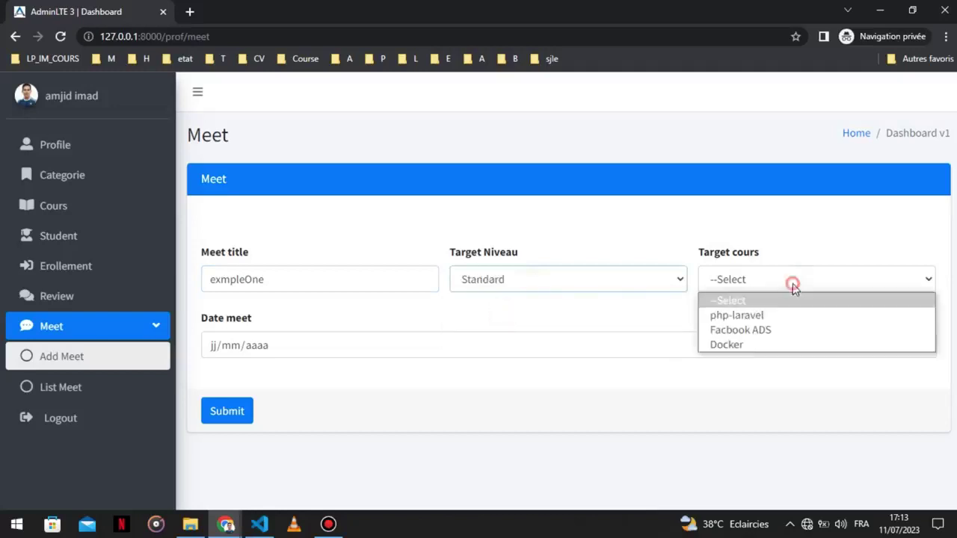
{"action": "left_click", "coordinate": [754, 317]}
{"action": "left_click", "coordinate": [748, 289]}
{"action": "left_click", "coordinate": [737, 314]}
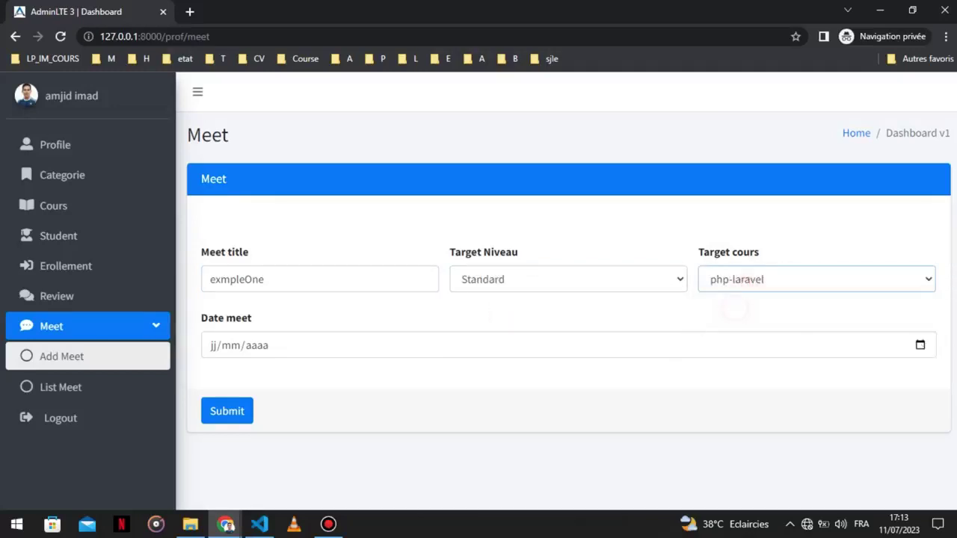
Date the meet 11 July 2023, save it, and hide the teacher window.
{"action": "left_click", "coordinate": [922, 345]}
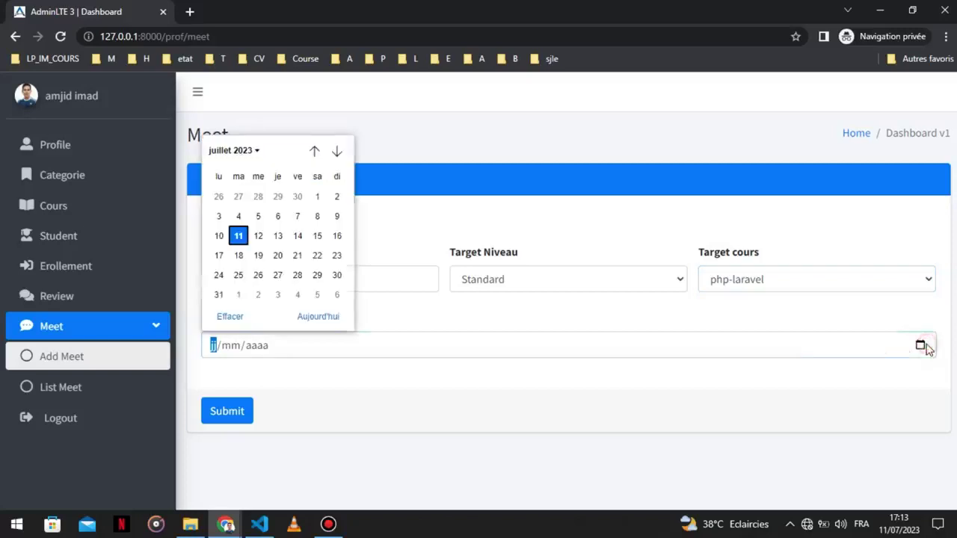
{"action": "left_click", "coordinate": [246, 242]}
{"action": "left_click", "coordinate": [233, 413]}
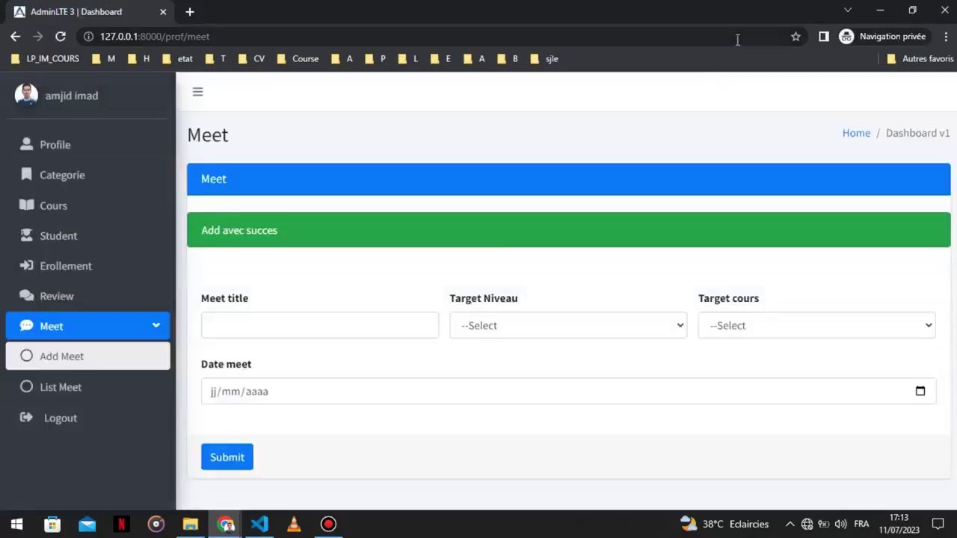
{"action": "left_click", "coordinate": [881, 10]}
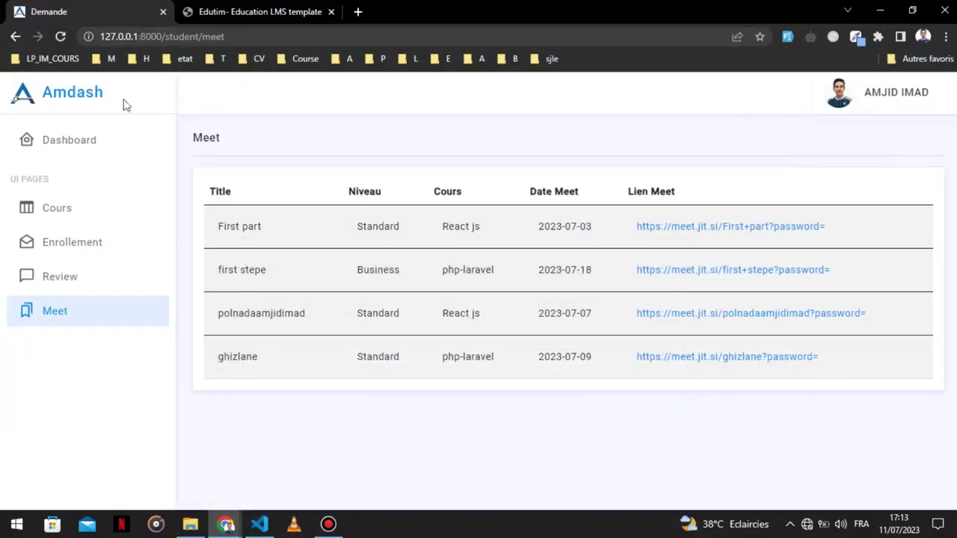
Reload the student's Meet list and follow the exmpleOne meeting link.
{"action": "left_click", "coordinate": [60, 36]}
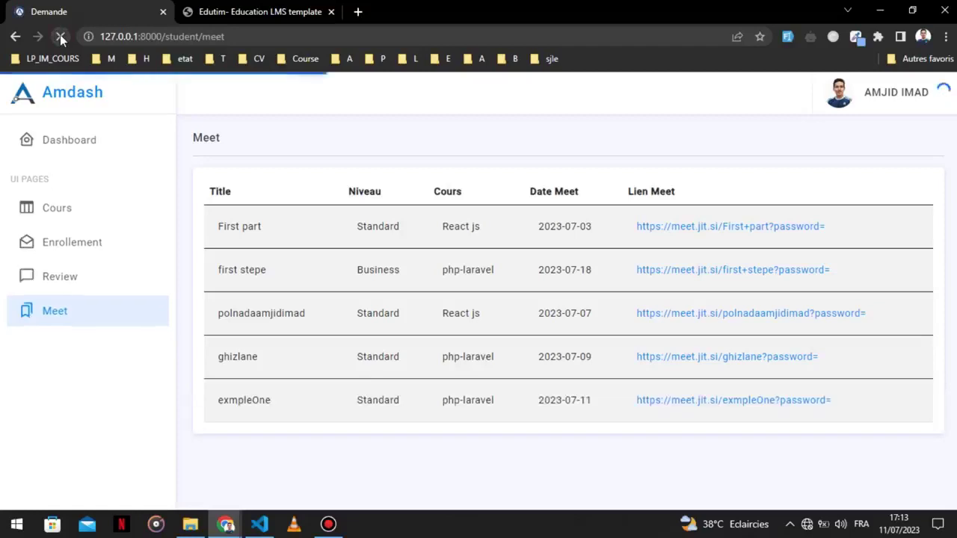
{"action": "double_click", "coordinate": [246, 402]}
{"action": "left_click_drag", "start_coordinate": [246, 402], "coordinate": [245, 385]}
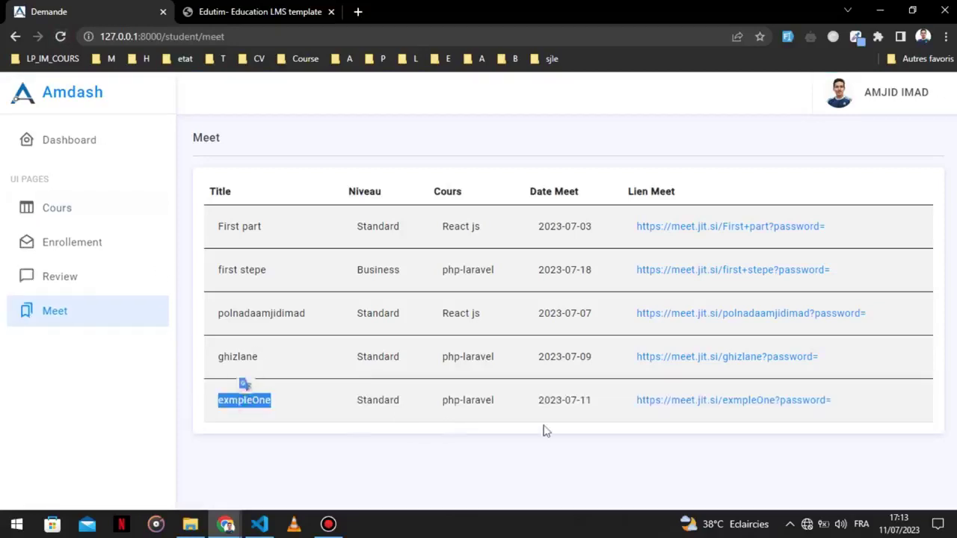
{"action": "left_click", "coordinate": [718, 401]}
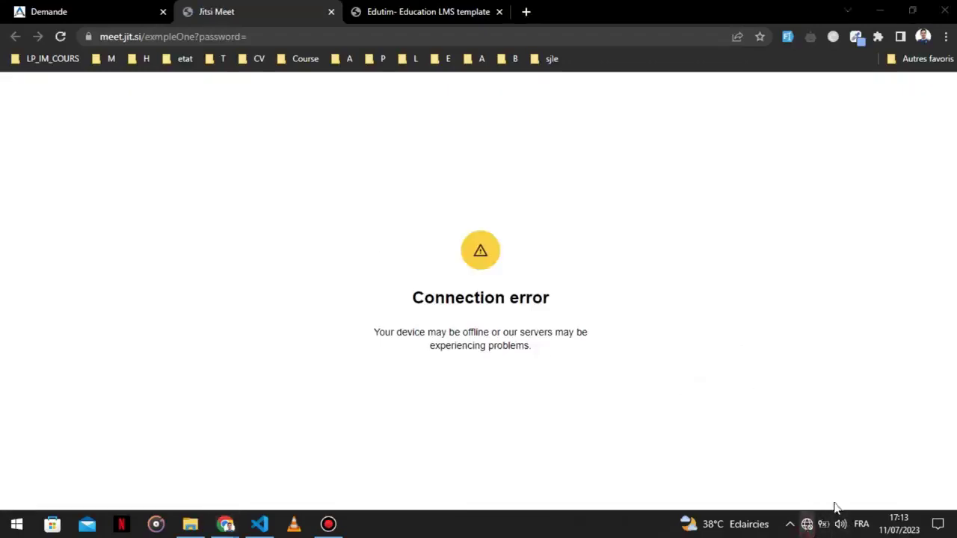
Check the network status, close the failed Jitsi Meet tab, and return to the student window.
{"action": "left_click", "coordinate": [807, 524]}
{"action": "left_click", "coordinate": [413, 260]}
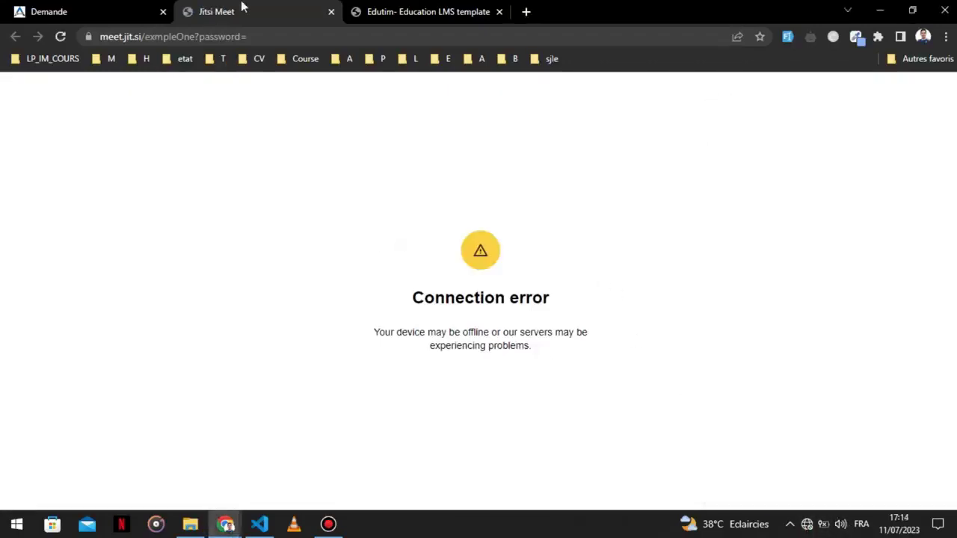
{"action": "middle_click", "coordinate": [244, 7]}
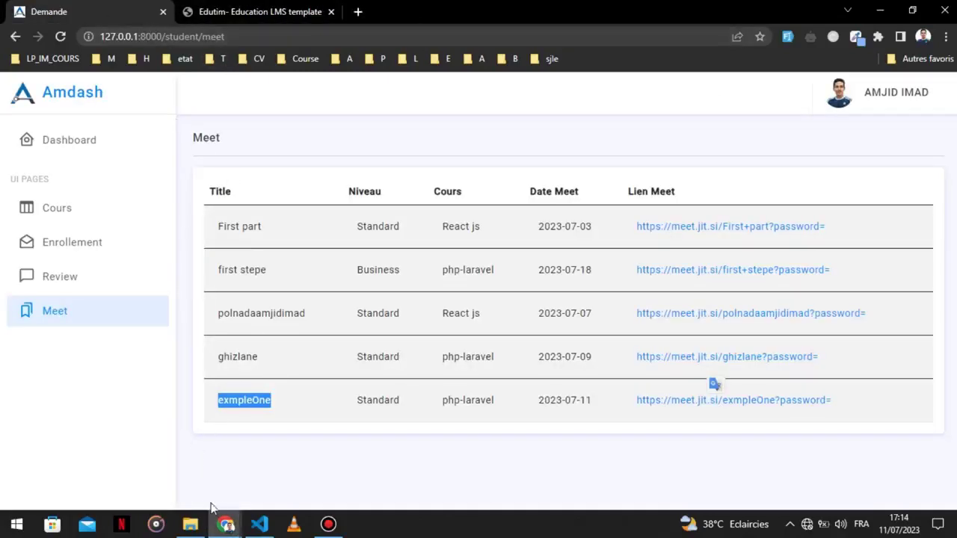
{"action": "mouse_move", "coordinate": [225, 524]}
{"action": "left_click", "coordinate": [303, 456]}
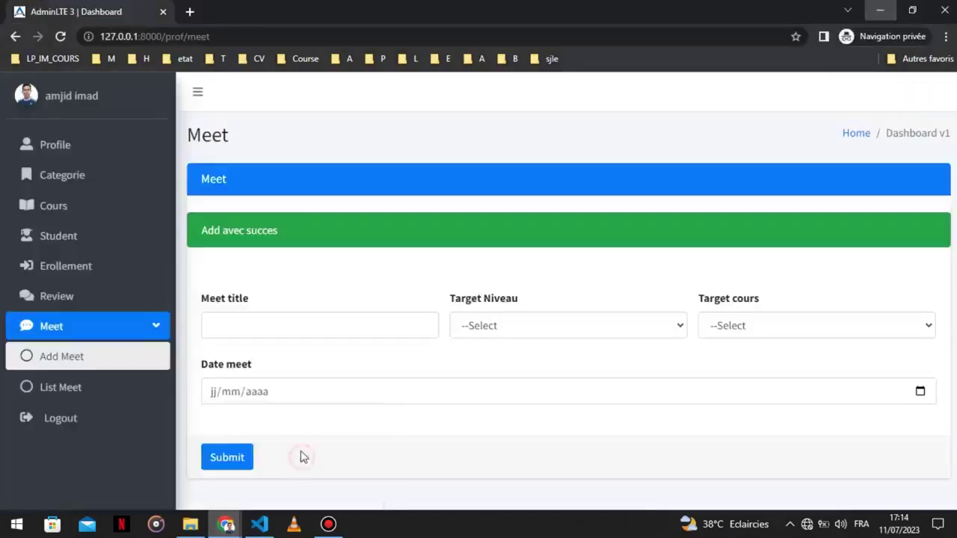
{"action": "left_click", "coordinate": [880, 11]}
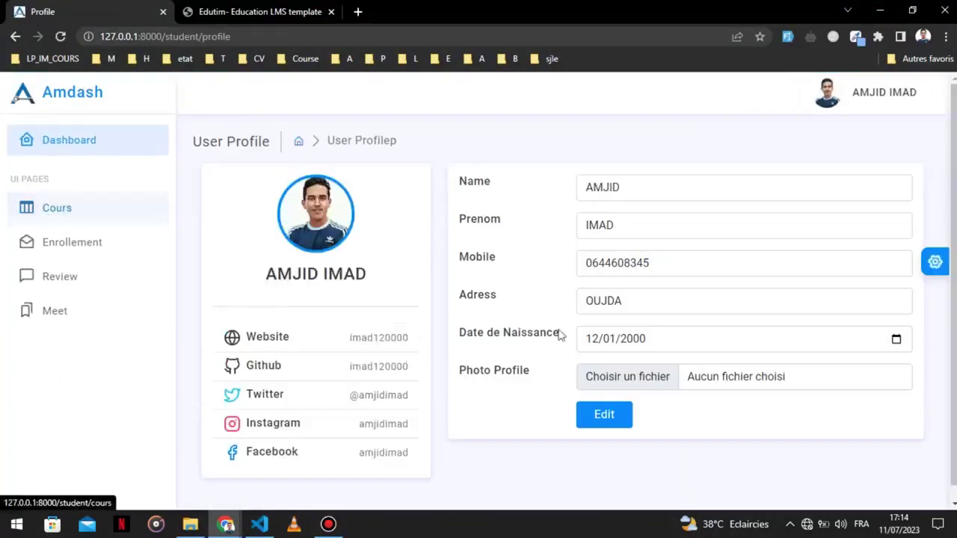
Log the student out and go to teacher registration from the Professeur login page.
{"action": "left_click", "coordinate": [880, 101]}
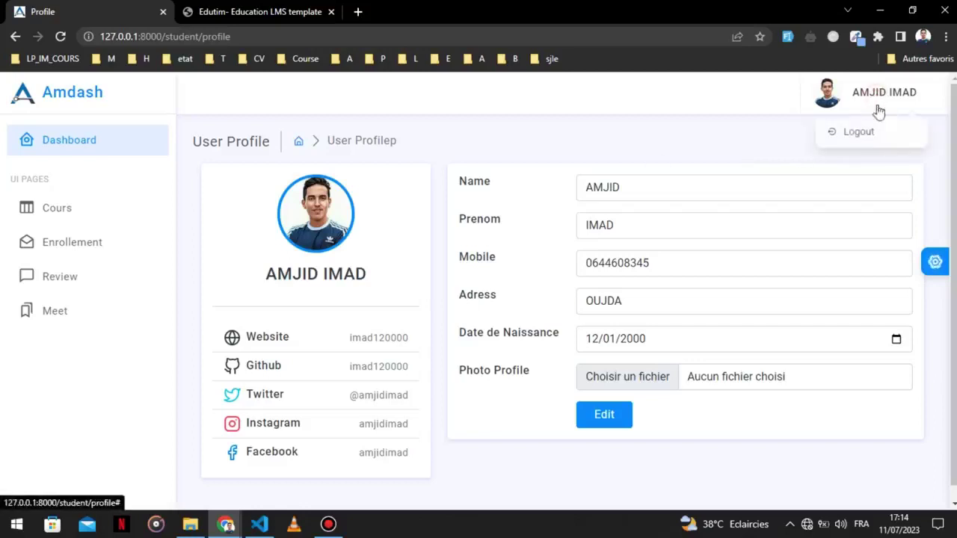
{"action": "left_click", "coordinate": [860, 139]}
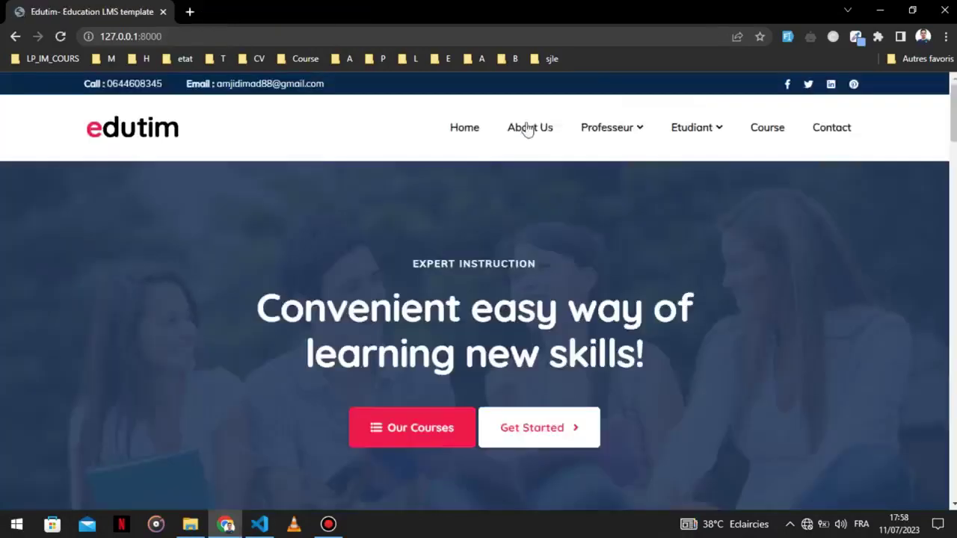
{"action": "mouse_move", "coordinate": [620, 128]}
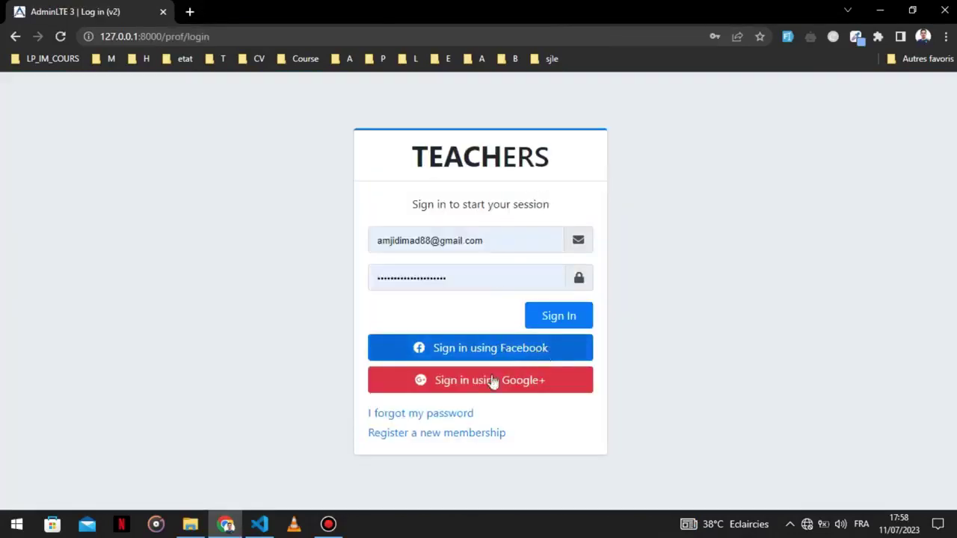
{"action": "left_click", "coordinate": [457, 434]}
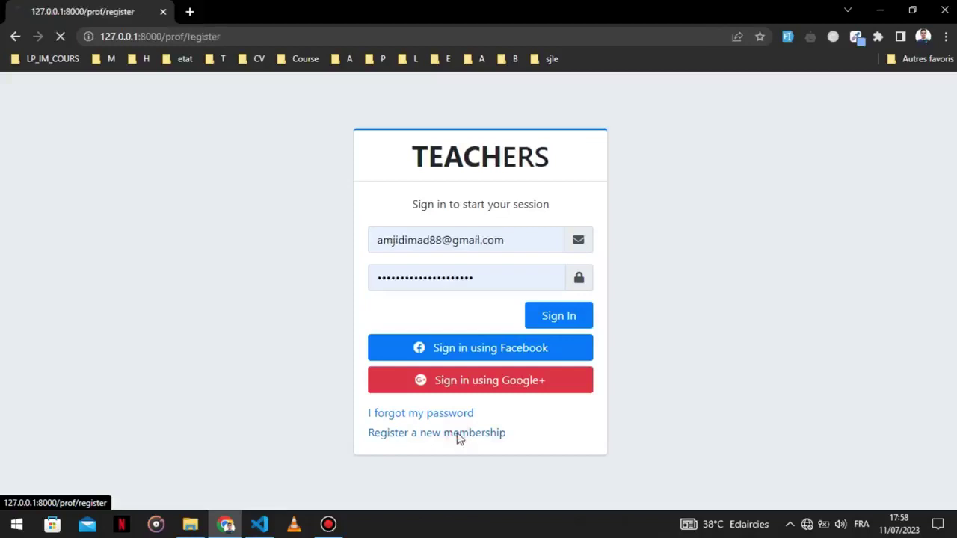
Enter the teacher's name, first name and phone number, and set the date to the 11th.
{"action": "left_click", "coordinate": [380, 153]}
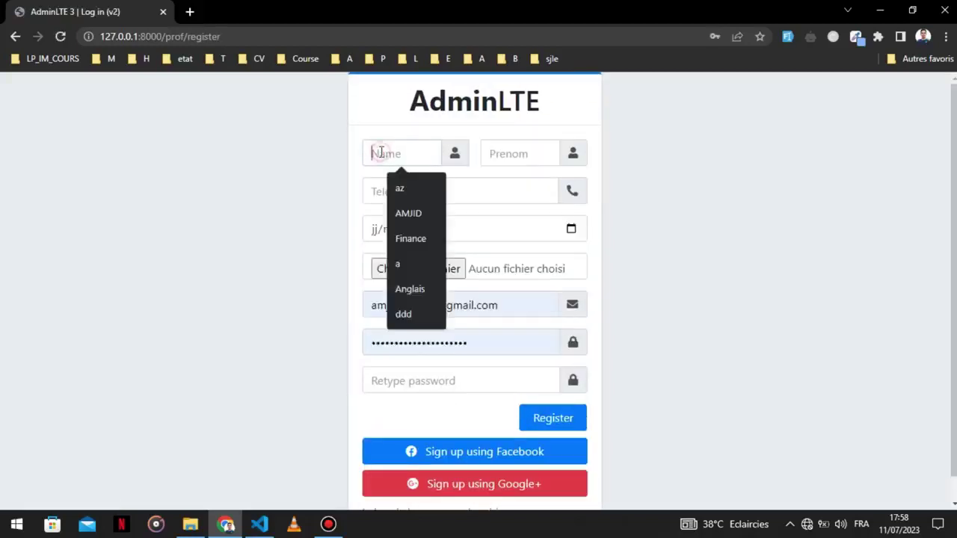
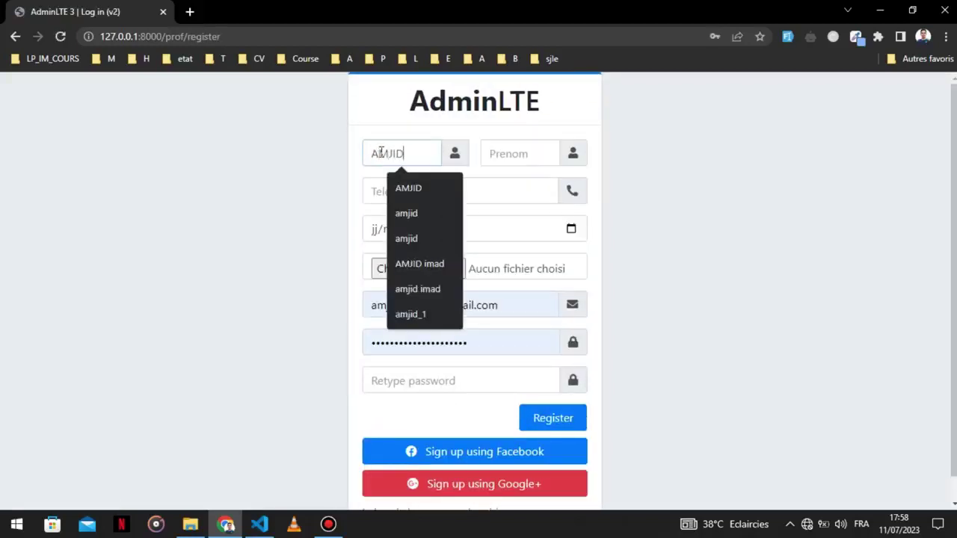
{"action": "key", "text": "Tab"}
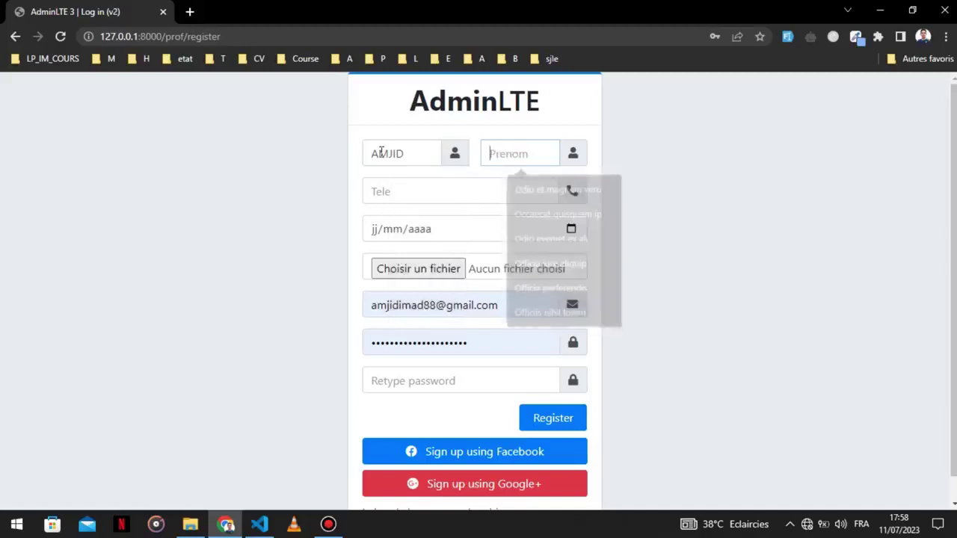
{"action": "key", "text": "Tab"}
{"action": "type", "text": "0"}
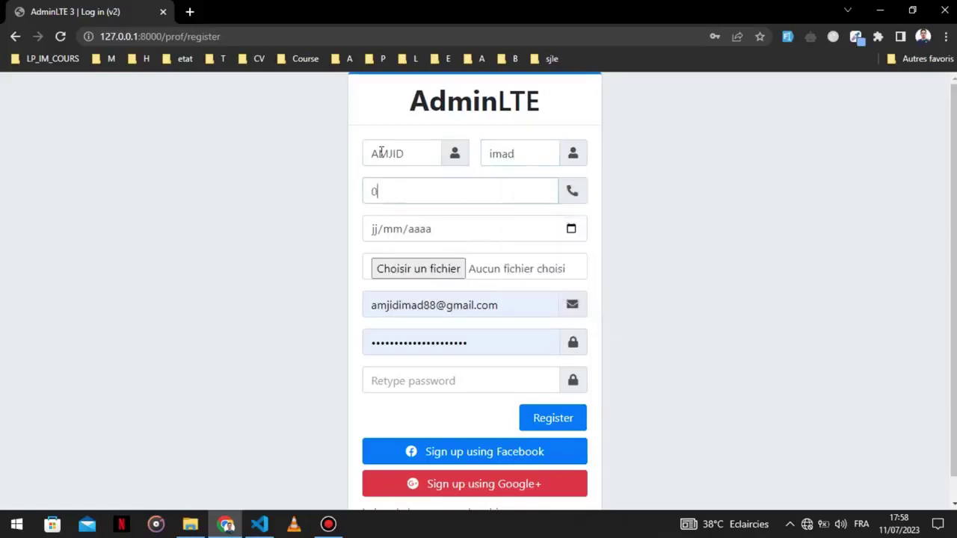
{"action": "type", "text": "6"}
{"action": "left_click", "coordinate": [457, 226]}
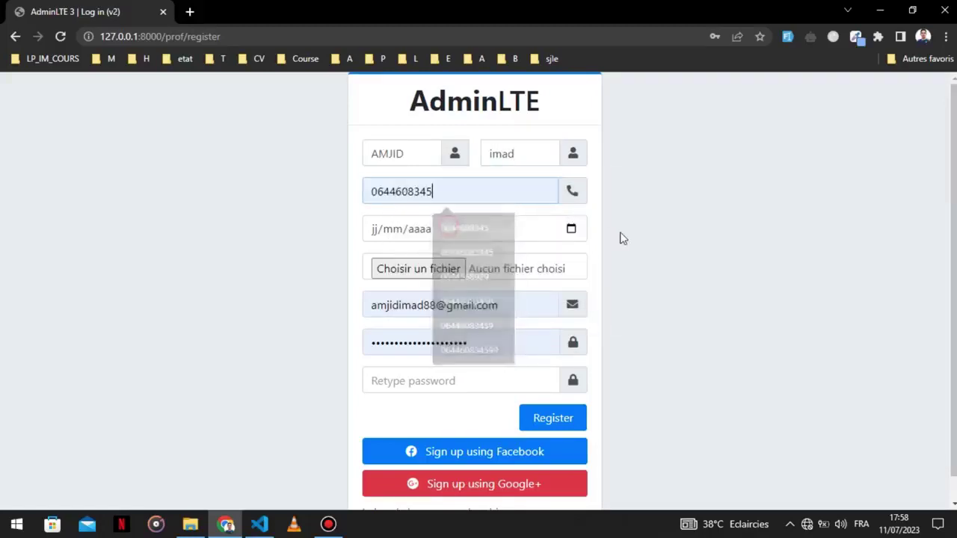
{"action": "left_click", "coordinate": [571, 229]}
{"action": "left_click", "coordinate": [401, 343]}
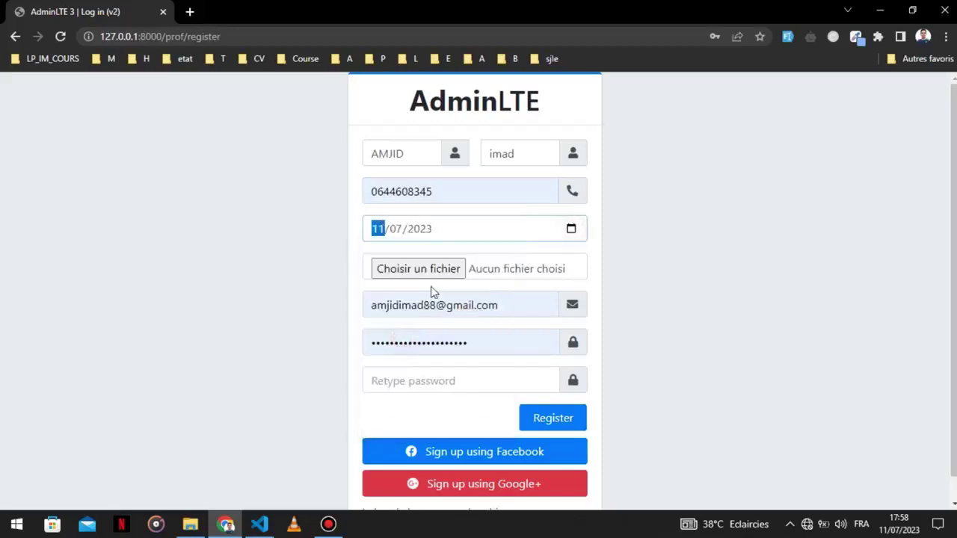
Use Capture.PNG as the profile photo.
{"action": "left_click", "coordinate": [432, 271]}
{"action": "scroll", "coordinate": [101, 170], "scroll_direction": "down", "scroll_amount": 1}
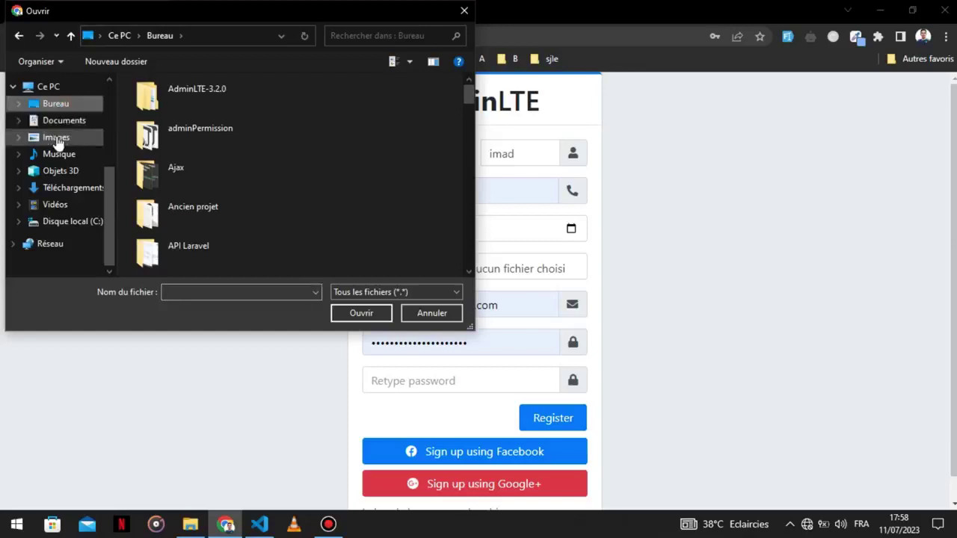
{"action": "scroll", "coordinate": [237, 133], "scroll_direction": "down", "scroll_amount": 10}
{"action": "double_click", "coordinate": [247, 179]}
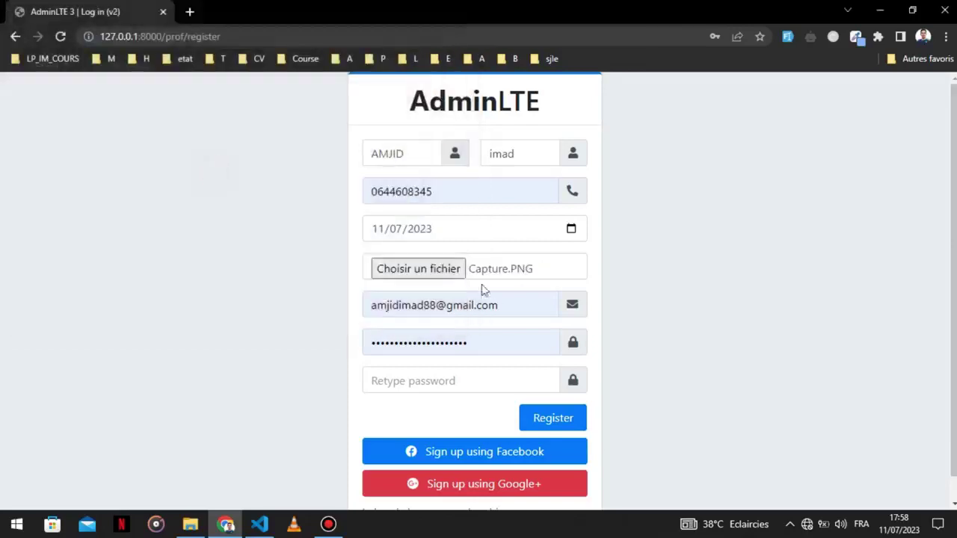
Edit the e-mail address, paste the password into Retype password, and submit the registration.
{"action": "double_click", "coordinate": [478, 342]}
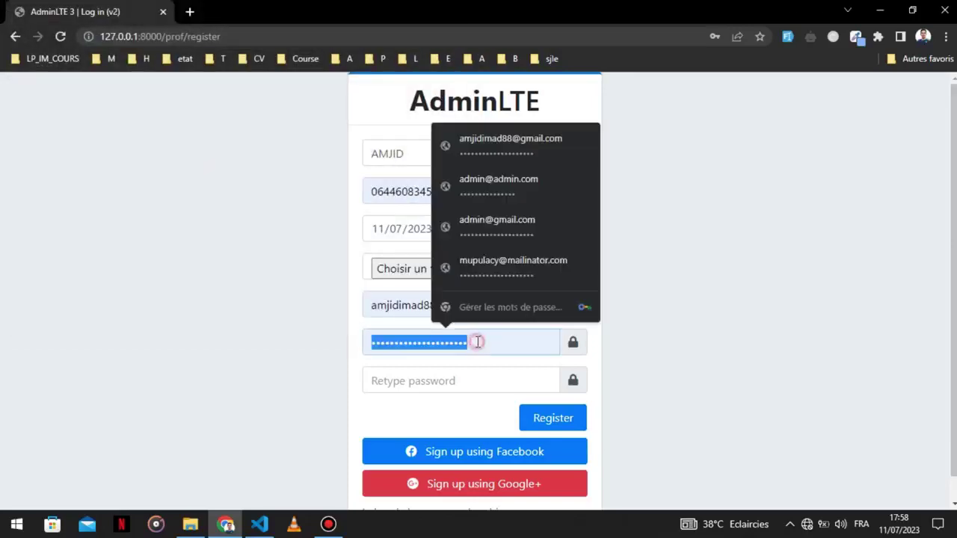
{"action": "left_click", "coordinate": [435, 306]}
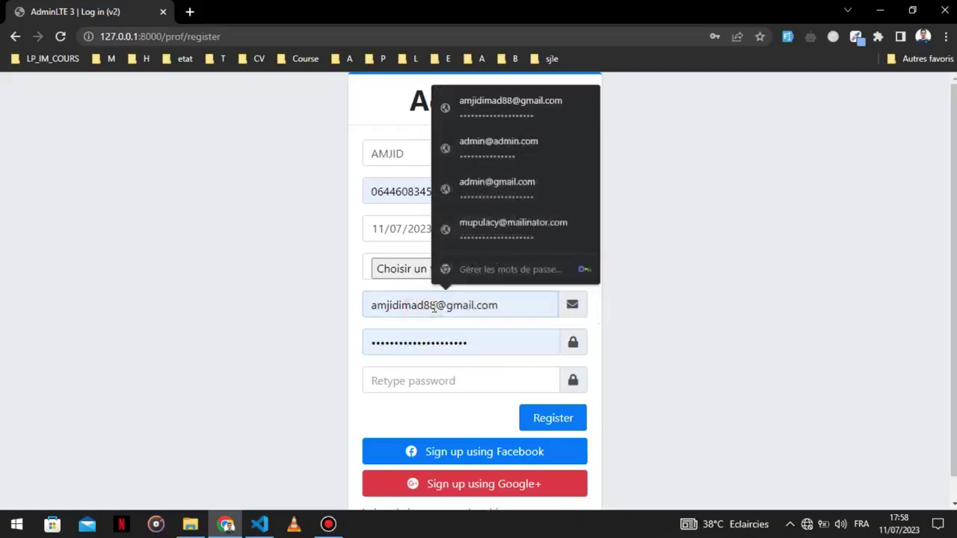
{"action": "key", "text": "BackSpace"}
{"action": "key", "text": "BackSpace"}
{"action": "type", "text": "99"}
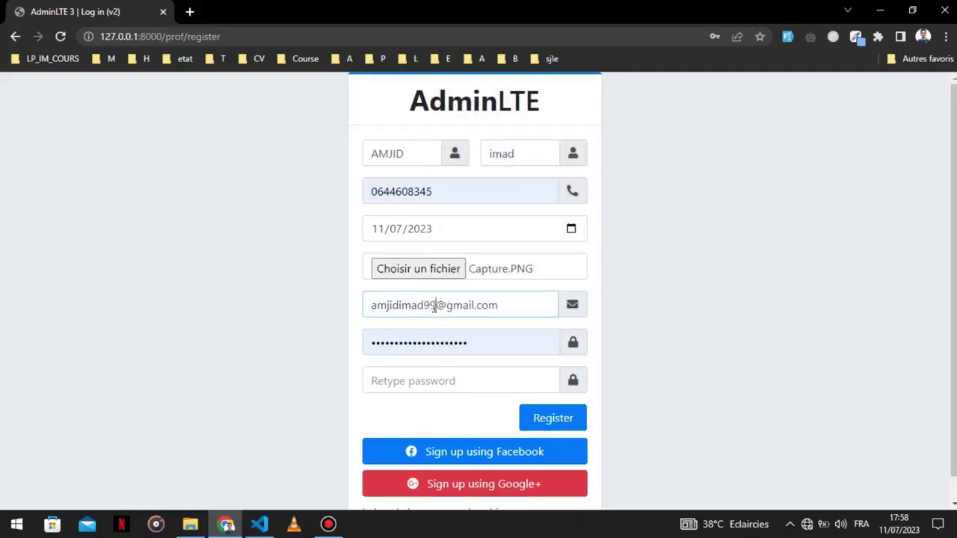
{"action": "double_click", "coordinate": [461, 344]}
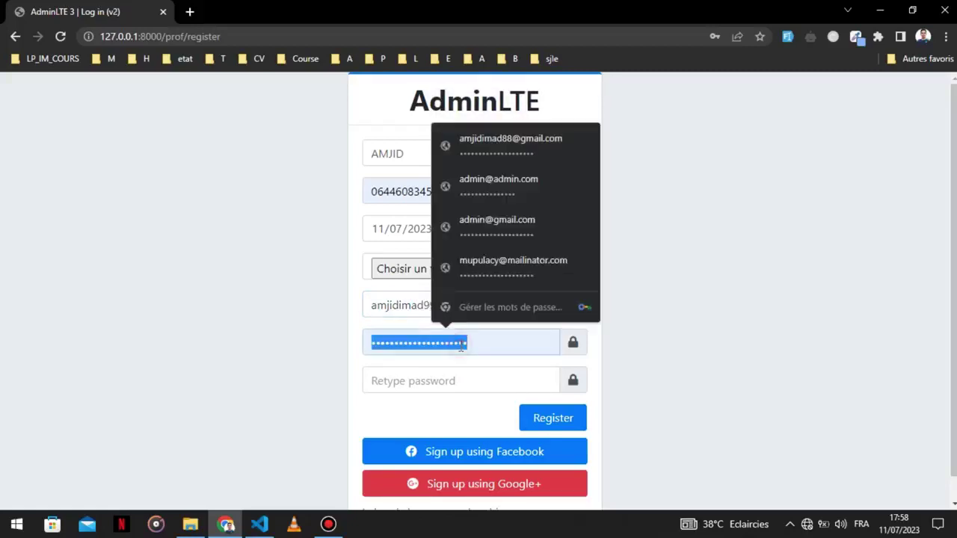
{"action": "left_click", "coordinate": [457, 377]}
{"action": "key", "text": "ctrl+v"}
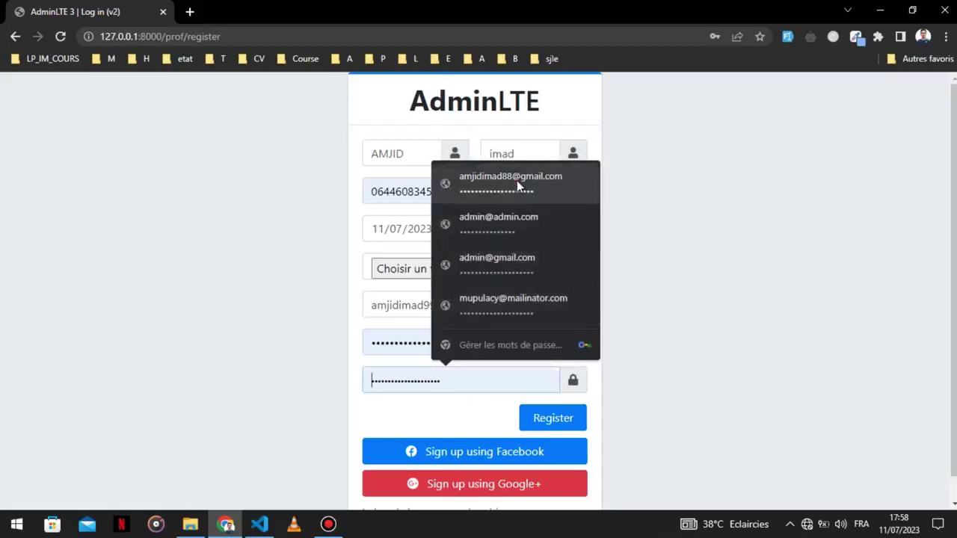
{"action": "left_click", "coordinate": [503, 299]}
{"action": "key", "text": "ctrl+a"}
{"action": "key", "text": "ctrl+c"}
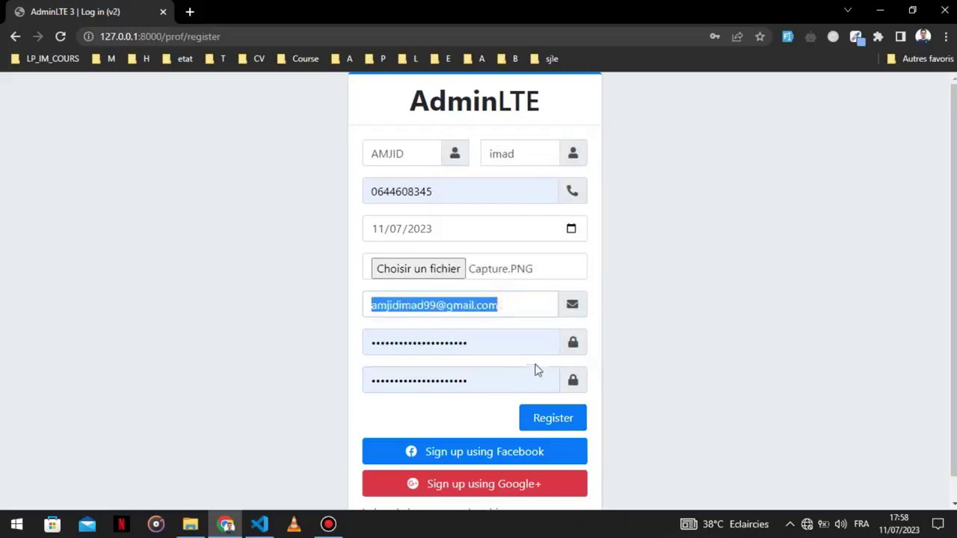
{"action": "left_click", "coordinate": [557, 417]}
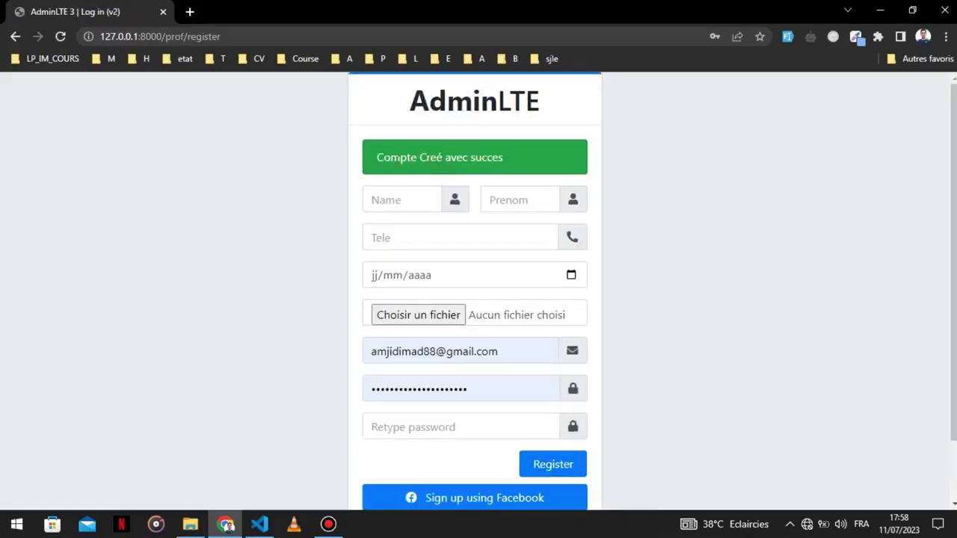
Go to the teacher login page and remove '.html' from its address.
{"action": "scroll", "coordinate": [468, 454], "scroll_direction": "down", "scroll_amount": 1}
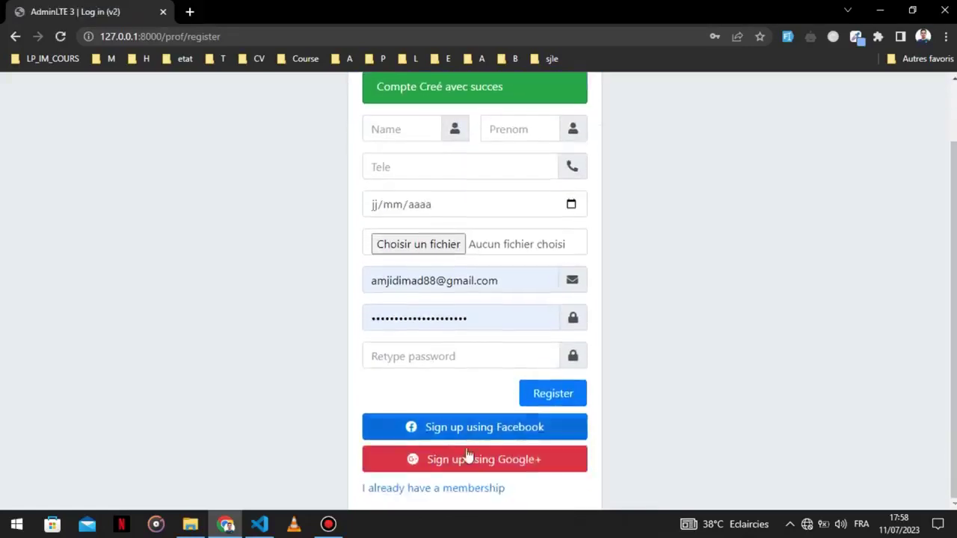
{"action": "scroll", "coordinate": [498, 329], "scroll_direction": "up", "scroll_amount": 1}
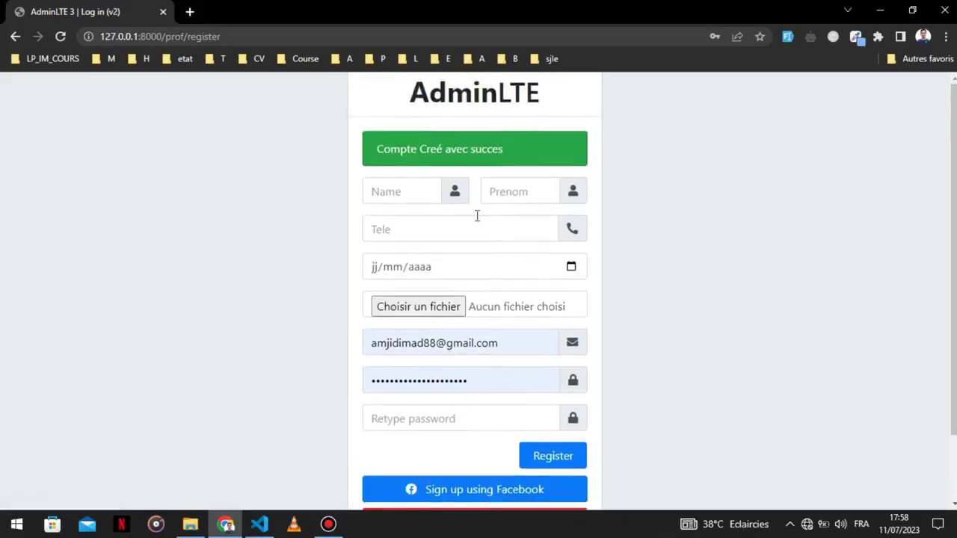
{"action": "scroll", "coordinate": [502, 329], "scroll_direction": "down", "scroll_amount": 1}
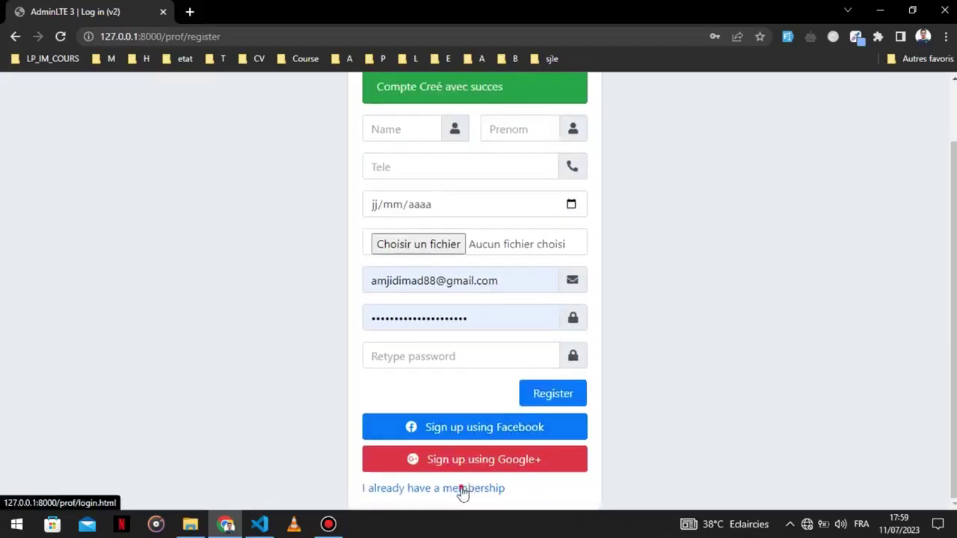
{"action": "left_click", "coordinate": [463, 491]}
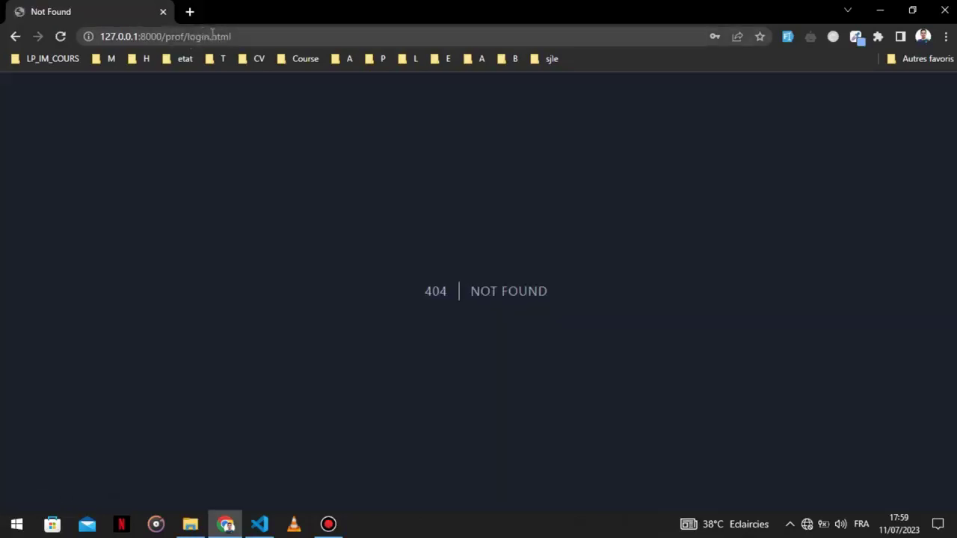
{"action": "left_click_drag", "start_coordinate": [210, 36], "coordinate": [329, 42]}
{"action": "key", "text": "BackSpace"}
{"action": "key", "text": "Return"}
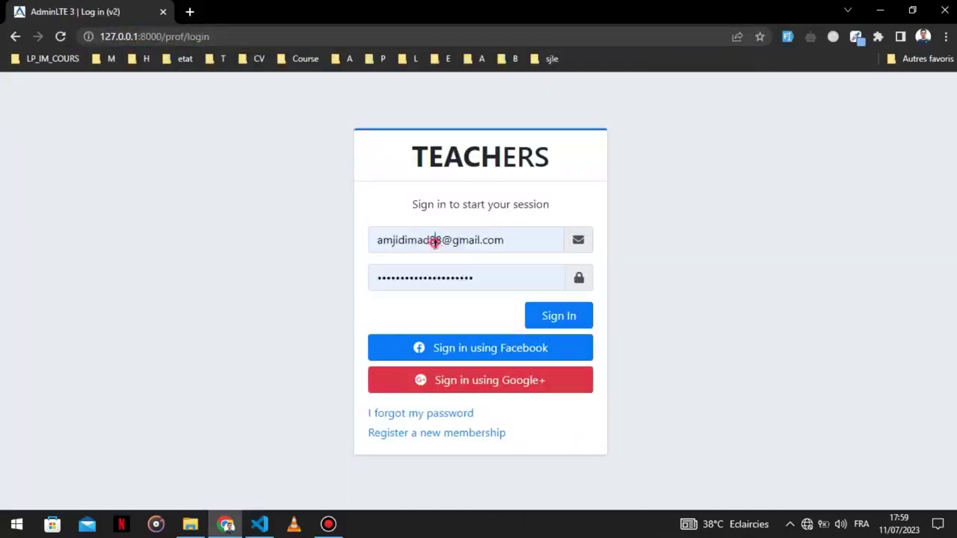
Sign in, replacing the rejected email with the registered account's email after 'Email Incorrect'.
{"action": "left_click", "coordinate": [434, 240]}
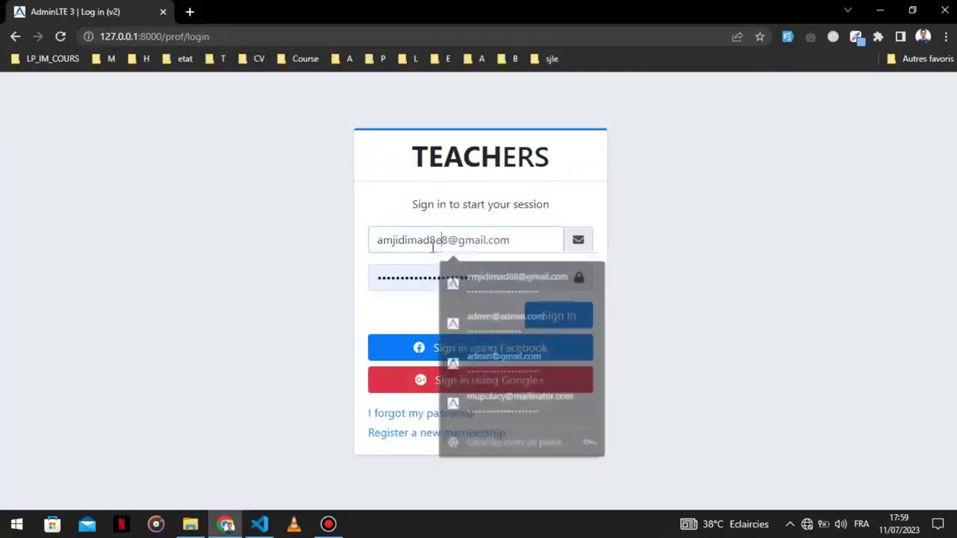
{"action": "type", "text": "ffv"}
{"action": "left_click", "coordinate": [428, 275]}
{"action": "left_click", "coordinate": [549, 312]}
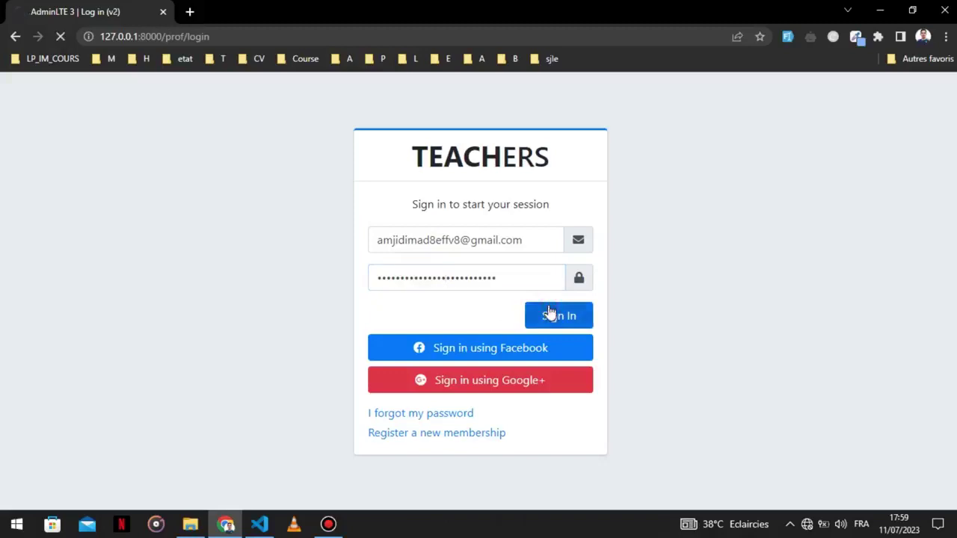
{"action": "double_click", "coordinate": [435, 210]}
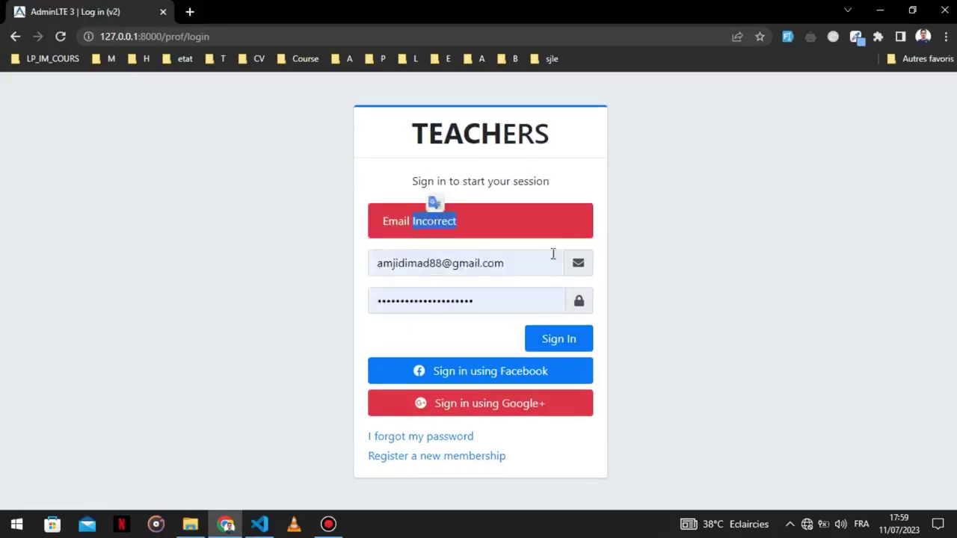
{"action": "left_click", "coordinate": [478, 262]}
{"action": "triple_click", "coordinate": [479, 263]}
{"action": "key", "text": "ctrl+v"}
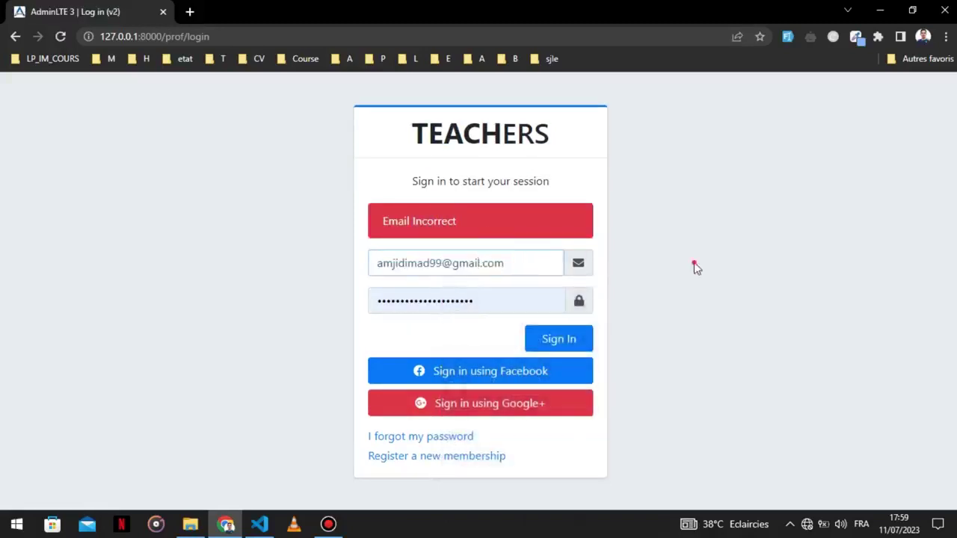
{"action": "left_click", "coordinate": [577, 346]}
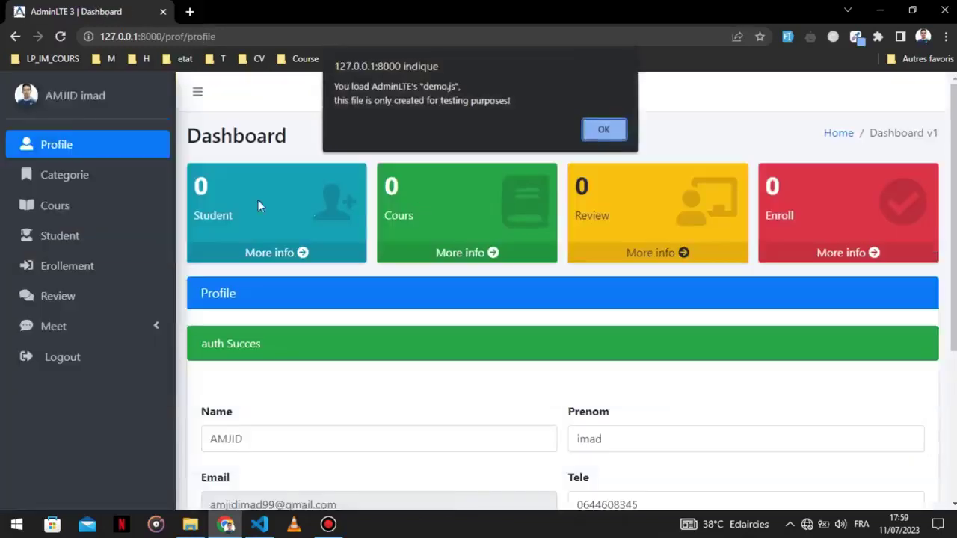
Dismiss the demo.js alert, autofill the teacher profile fields with sample data, and submit.
{"action": "left_click", "coordinate": [605, 131]}
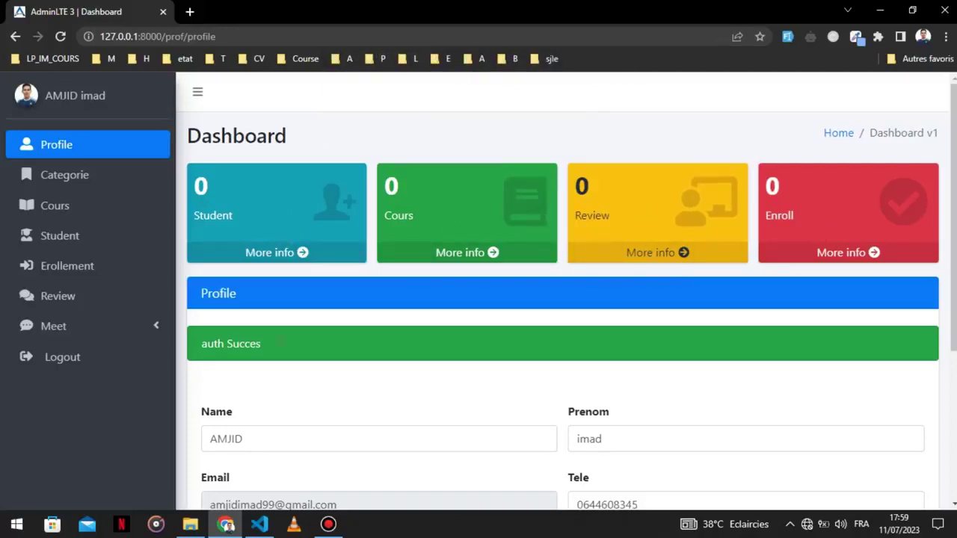
{"action": "scroll", "coordinate": [281, 351], "scroll_direction": "down", "scroll_amount": 2}
{"action": "left_click", "coordinate": [263, 303]}
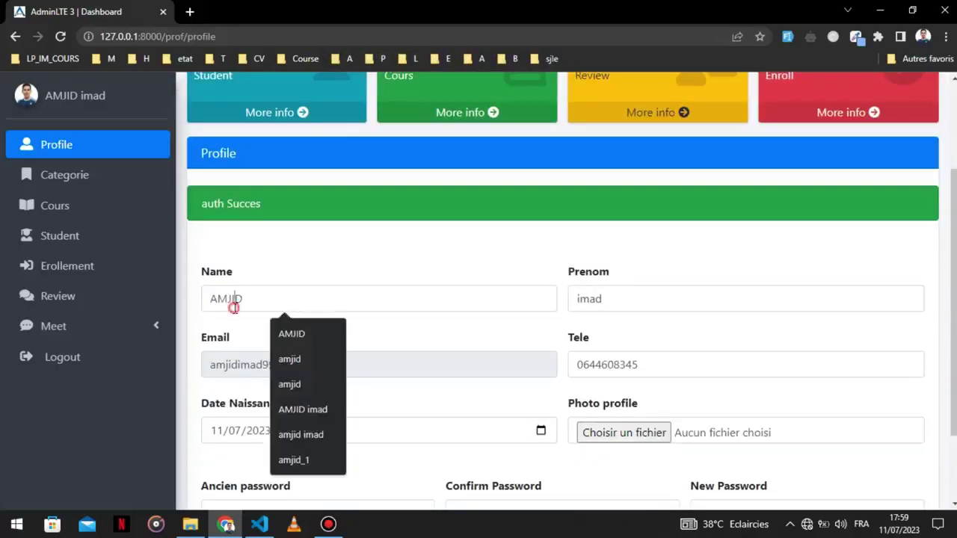
{"action": "left_click", "coordinate": [644, 305]}
{"action": "scroll", "coordinate": [346, 434], "scroll_direction": "down", "scroll_amount": 2}
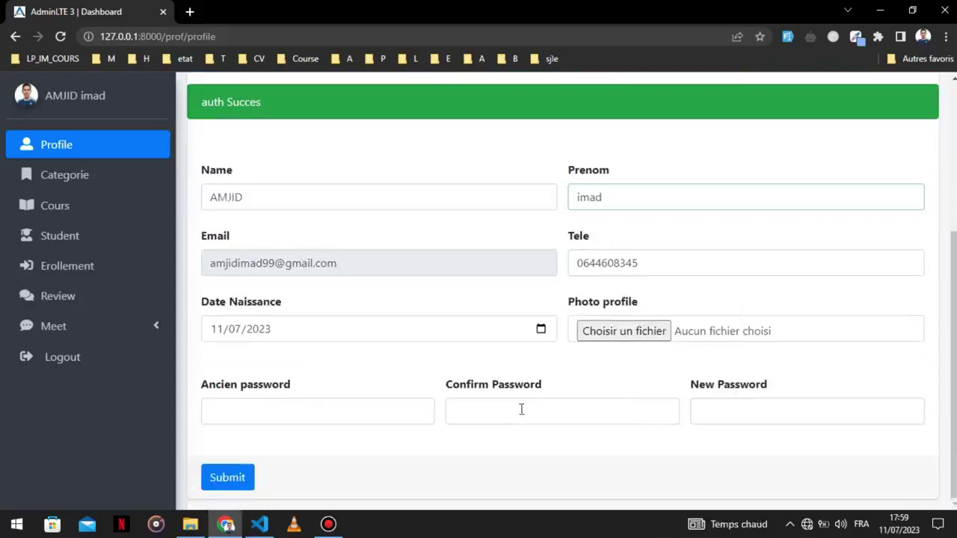
{"action": "left_click", "coordinate": [787, 39]}
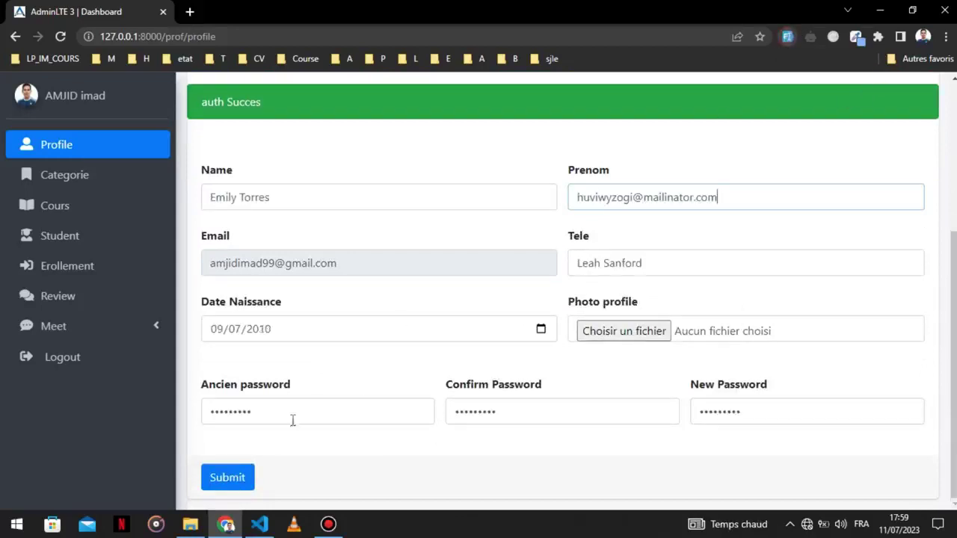
{"action": "left_click", "coordinate": [252, 478]}
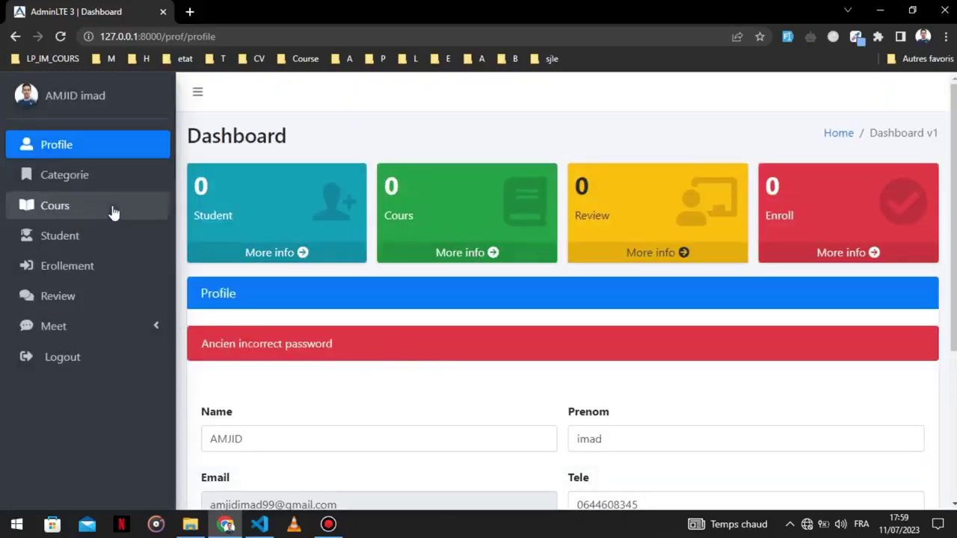
Create a new course category named 'imadCategori'.
{"action": "left_click", "coordinate": [97, 184]}
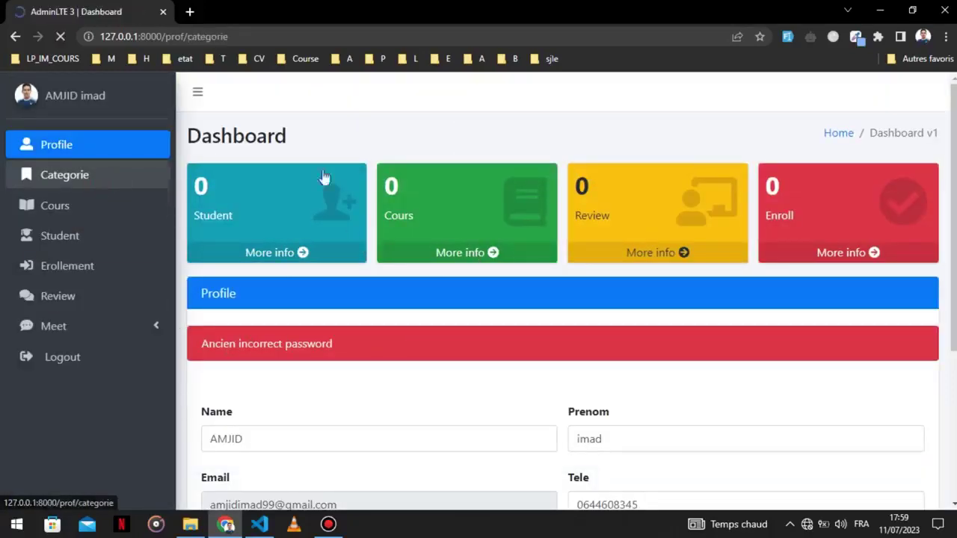
{"action": "left_click", "coordinate": [291, 252]}
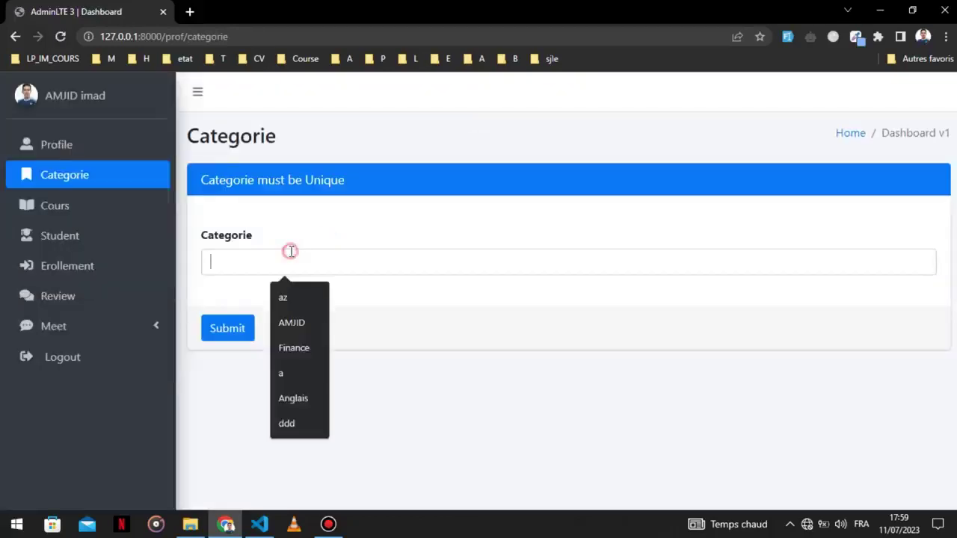
{"action": "type", "text": "imad"}
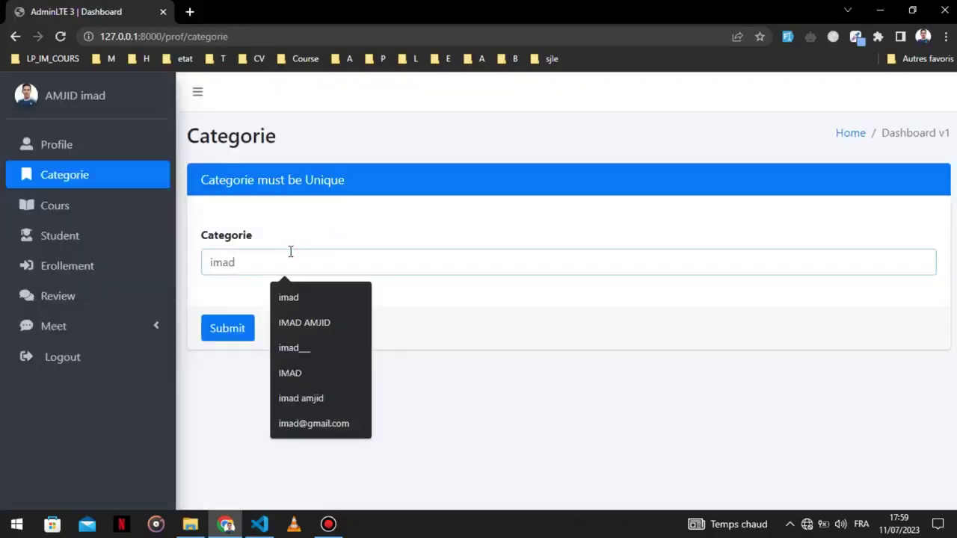
{"action": "type", "text": "Categori"}
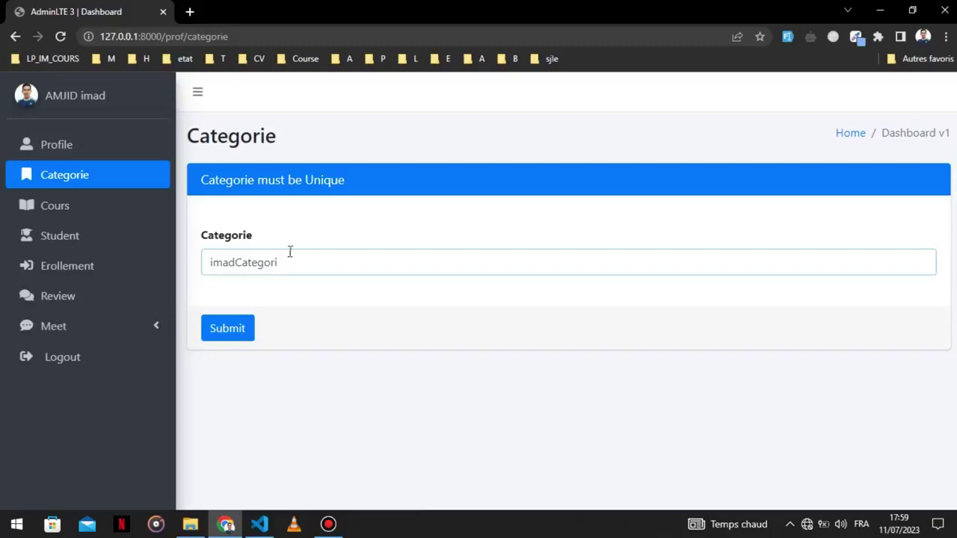
{"action": "left_click", "coordinate": [231, 327]}
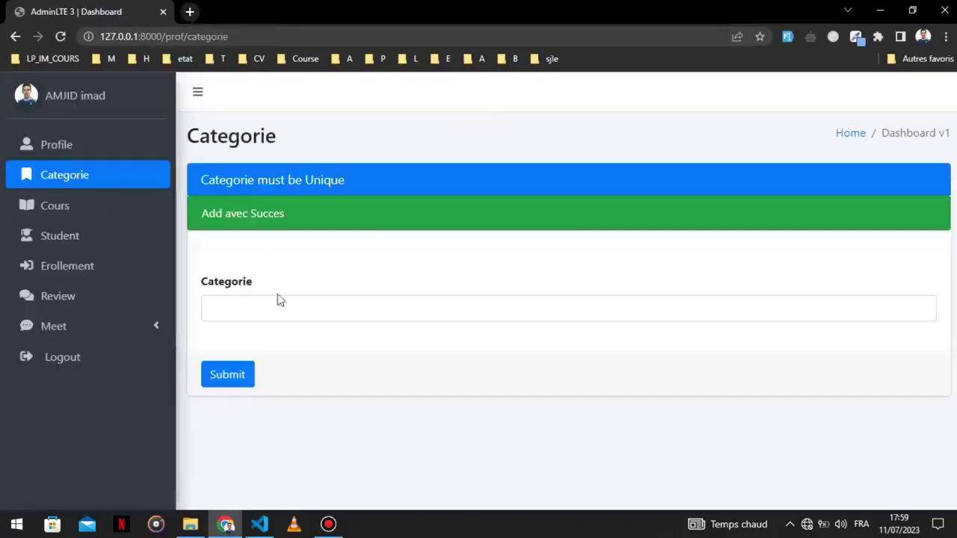
Filter the public 127.0.0.1:8000/course listing by IMADCATEGORI, then open the teacher's Cours page.
{"action": "left_click", "coordinate": [189, 11]}
{"action": "type", "text": "127.0.0.1:8000"}
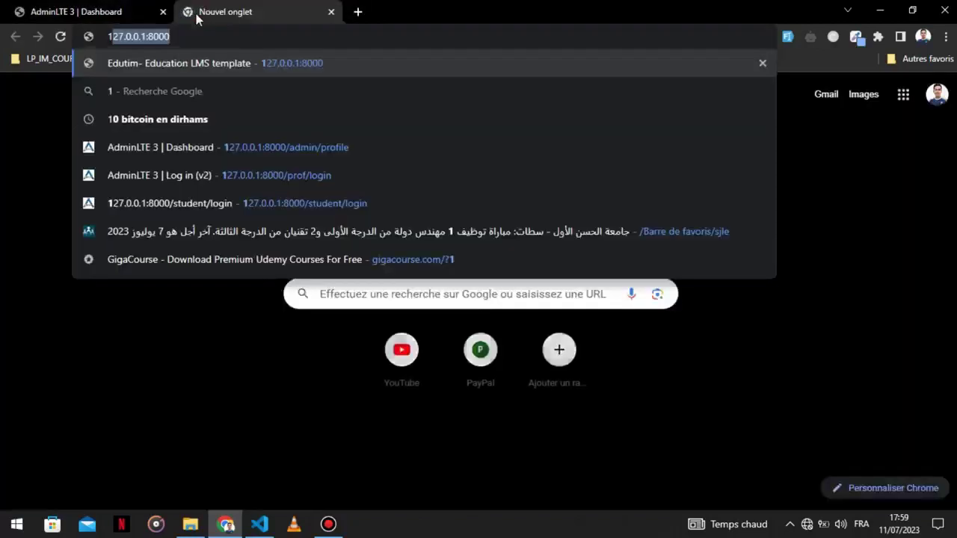
{"action": "type", "text": "/coi"}
{"action": "key", "text": "BackSpace"}
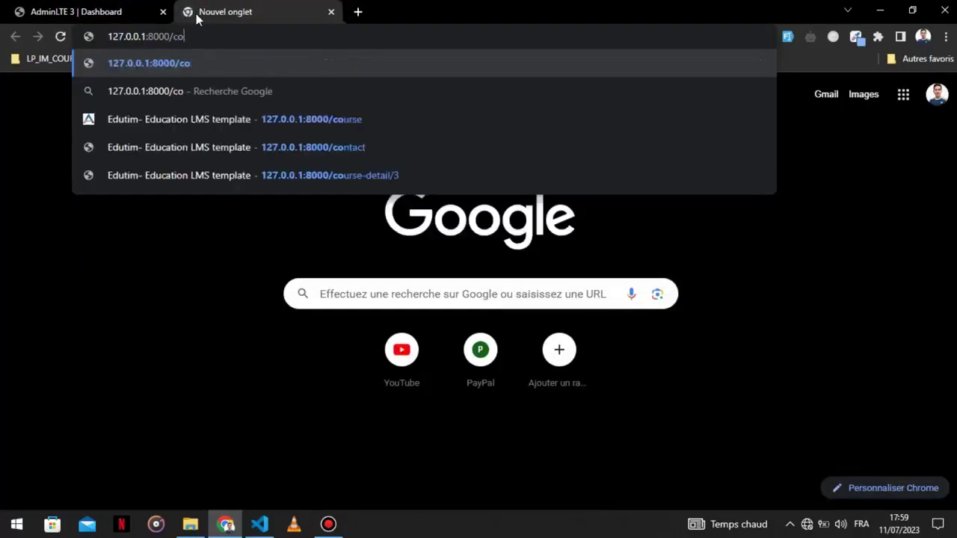
{"action": "type", "text": "i"}
{"action": "key", "text": "BackSpace"}
{"action": "type", "text": "ur"}
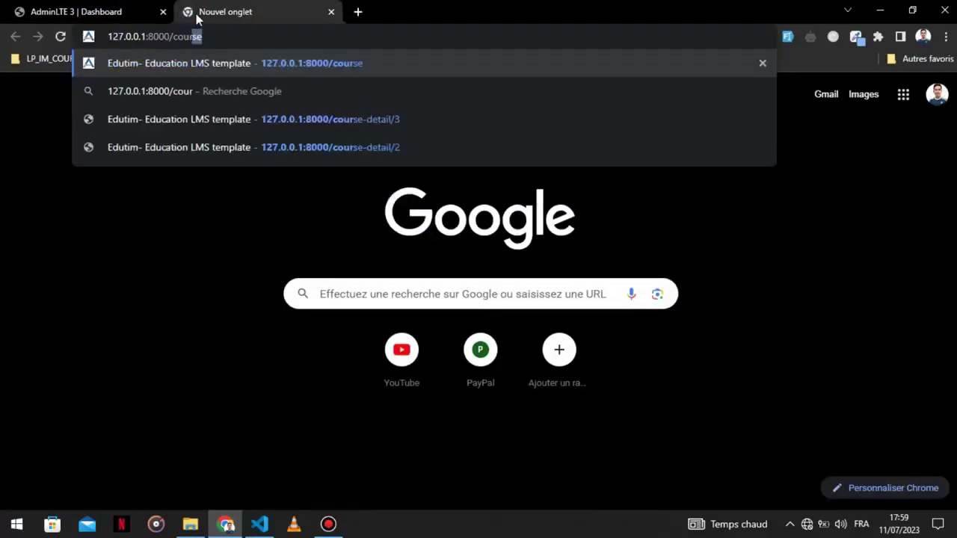
{"action": "key", "text": "Return"}
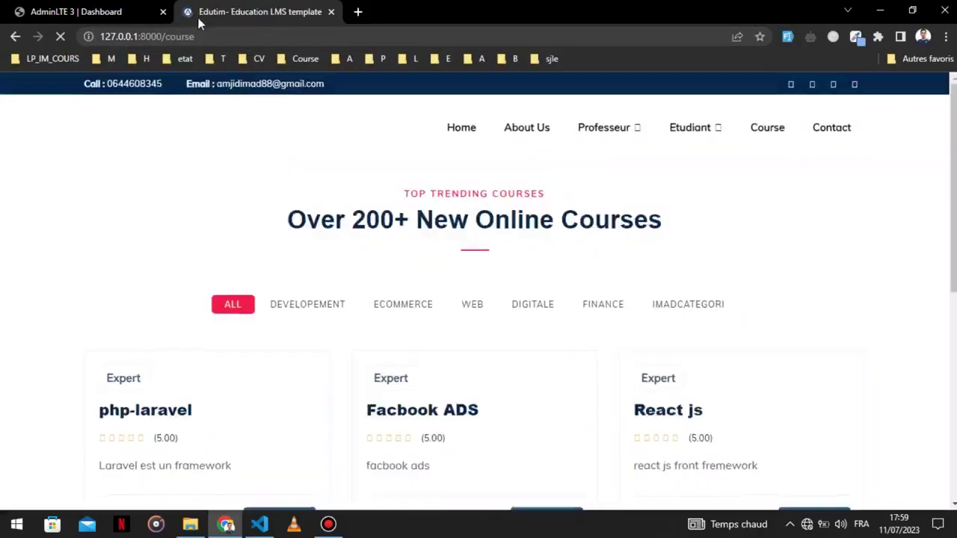
{"action": "left_click", "coordinate": [694, 313]}
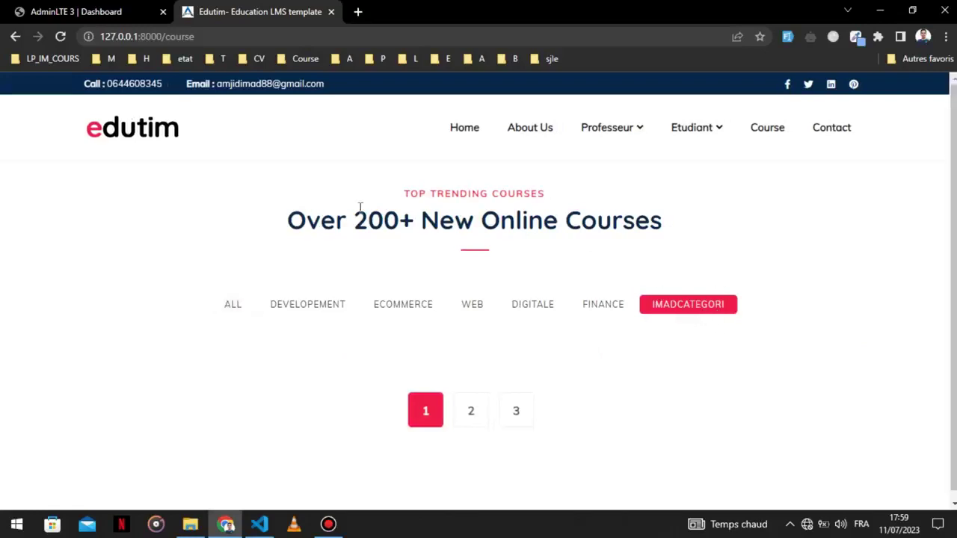
{"action": "left_click", "coordinate": [74, 12]}
{"action": "left_click", "coordinate": [82, 204]}
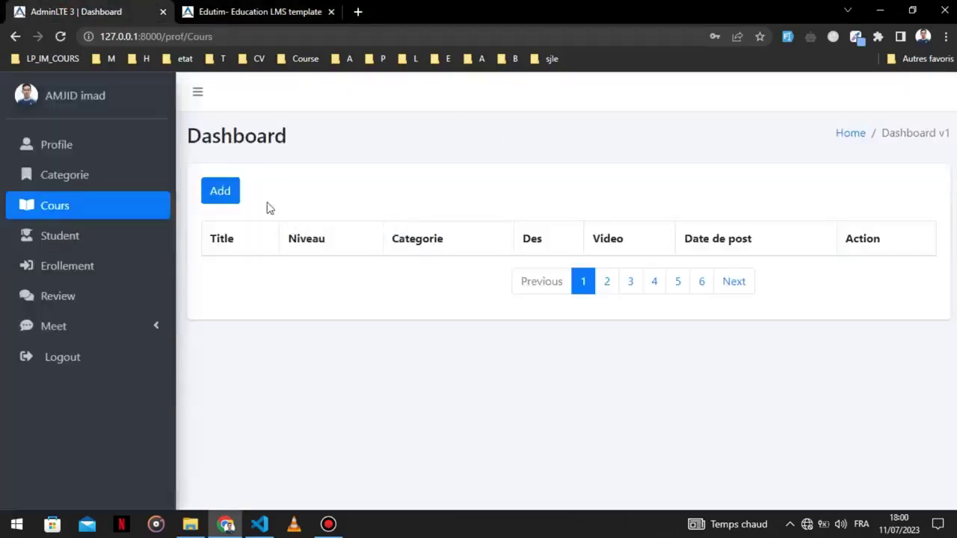
Start a new course titled 'first step' with Niveau set to 'statnadar'.
{"action": "left_click", "coordinate": [214, 192]}
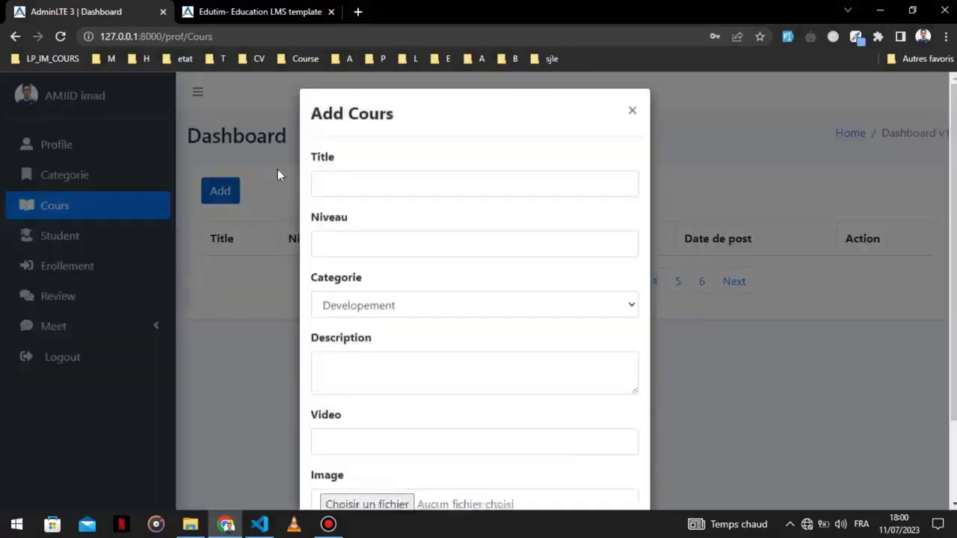
{"action": "left_click", "coordinate": [329, 181]}
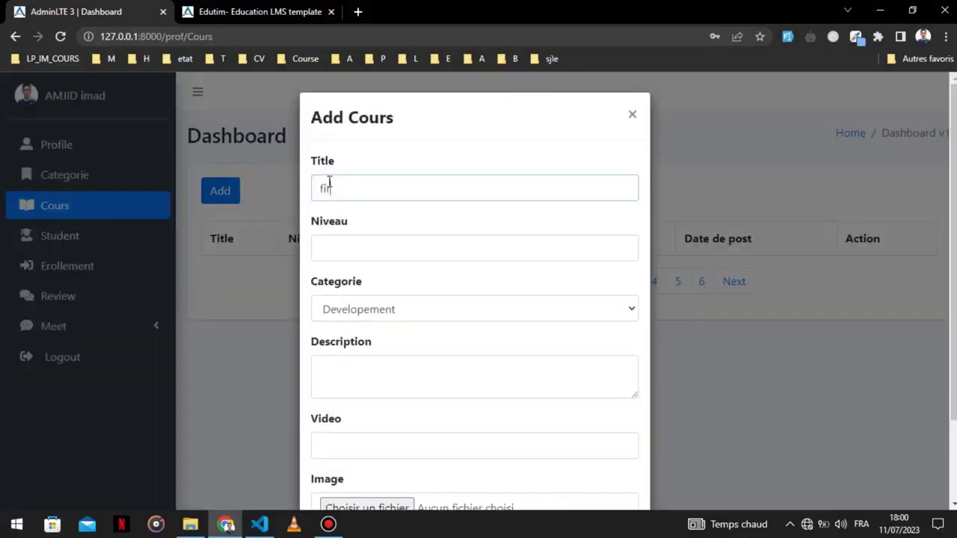
{"action": "key", "text": "Tab"}
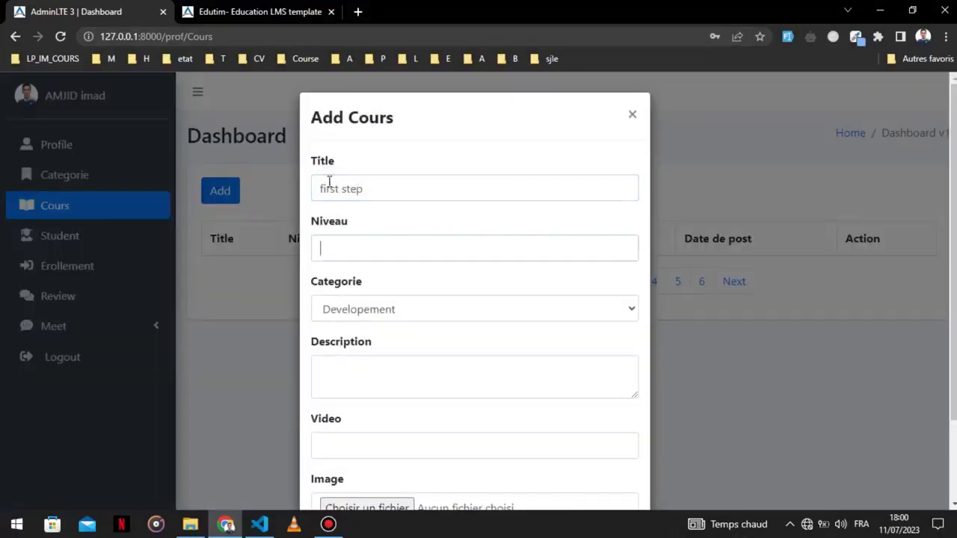
{"action": "type", "text": "Stat"}
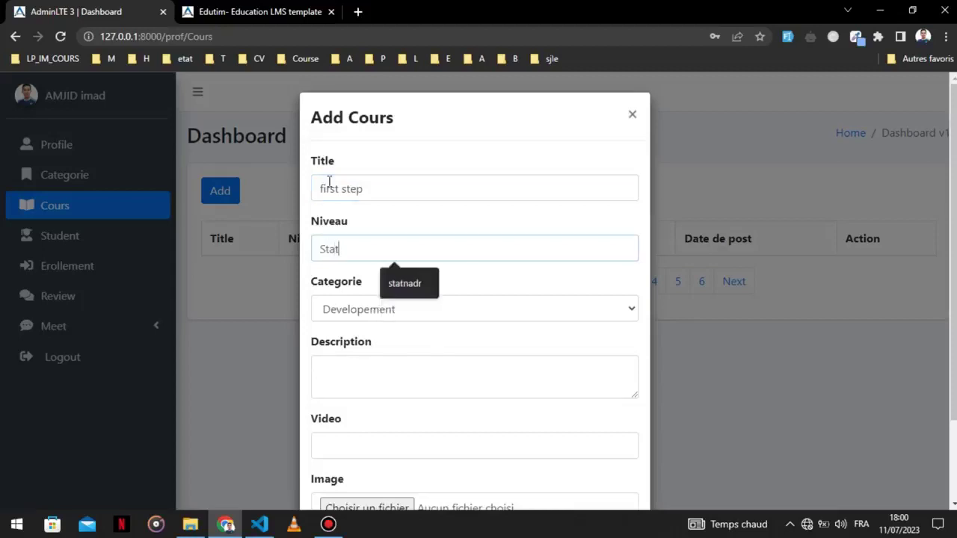
{"action": "key", "text": "Down"}
{"action": "key", "text": "Return"}
{"action": "key", "text": "BackSpace"}
{"action": "type", "text": "ar"}
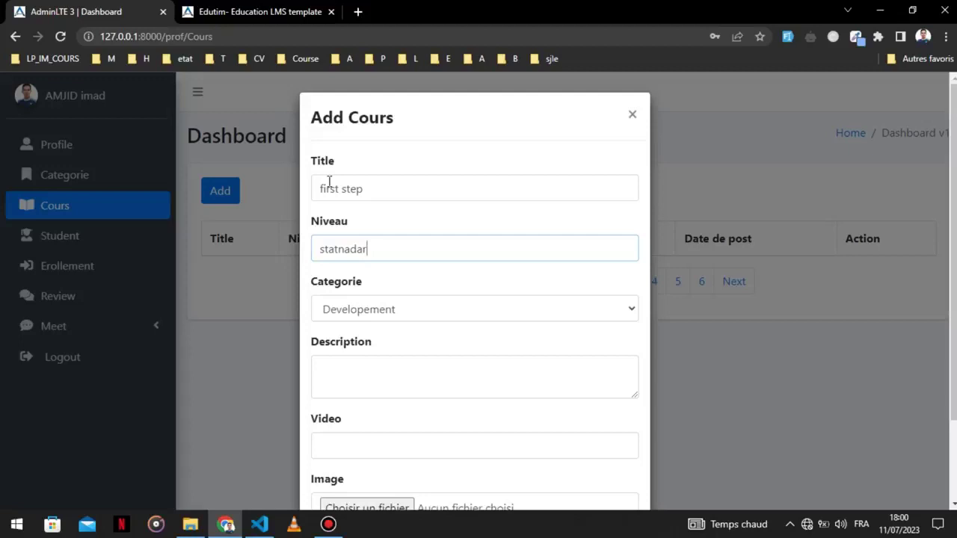
Choose imadCategori as the new course's category.
{"action": "scroll", "coordinate": [348, 195], "scroll_direction": "down", "scroll_amount": 2}
{"action": "left_click", "coordinate": [353, 207]}
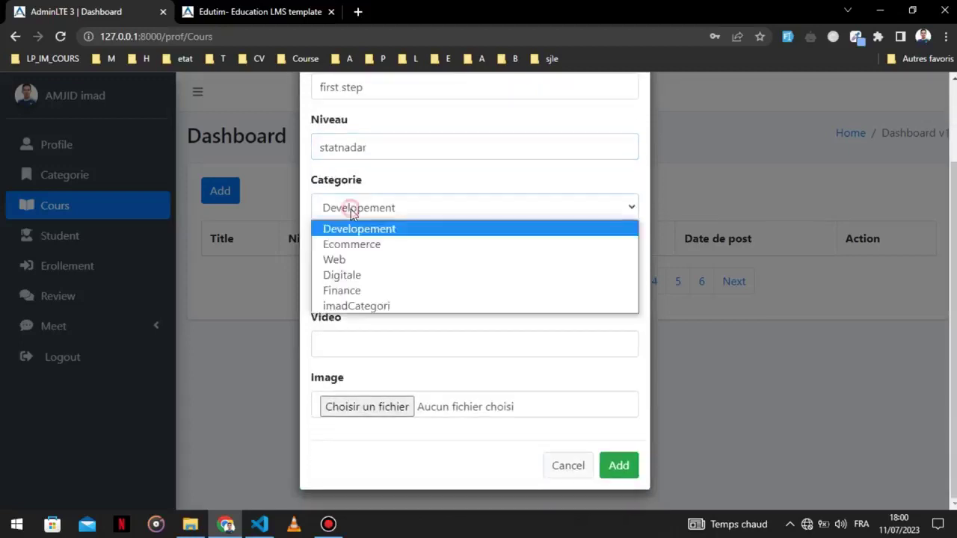
{"action": "left_click", "coordinate": [356, 306]}
{"action": "left_click", "coordinate": [262, 11]}
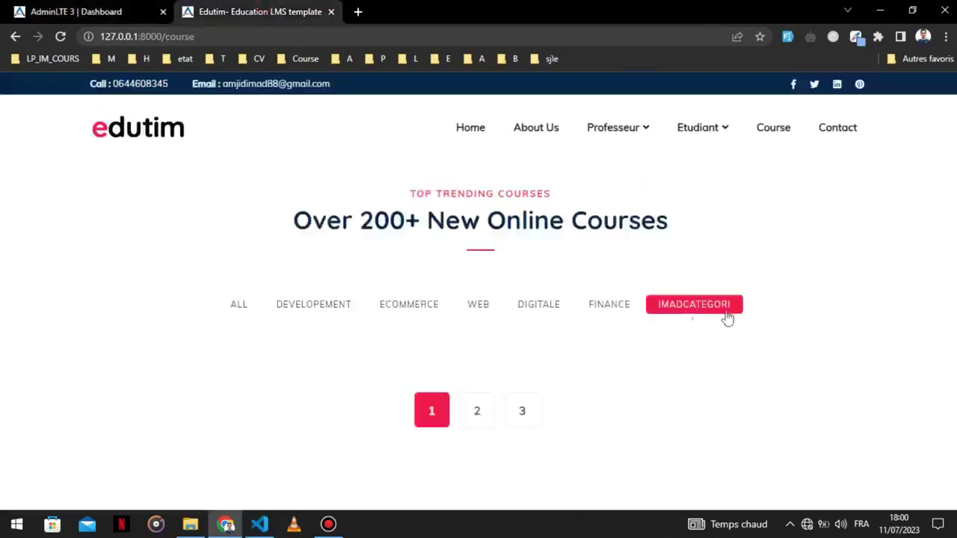
{"action": "left_click", "coordinate": [132, 9]}
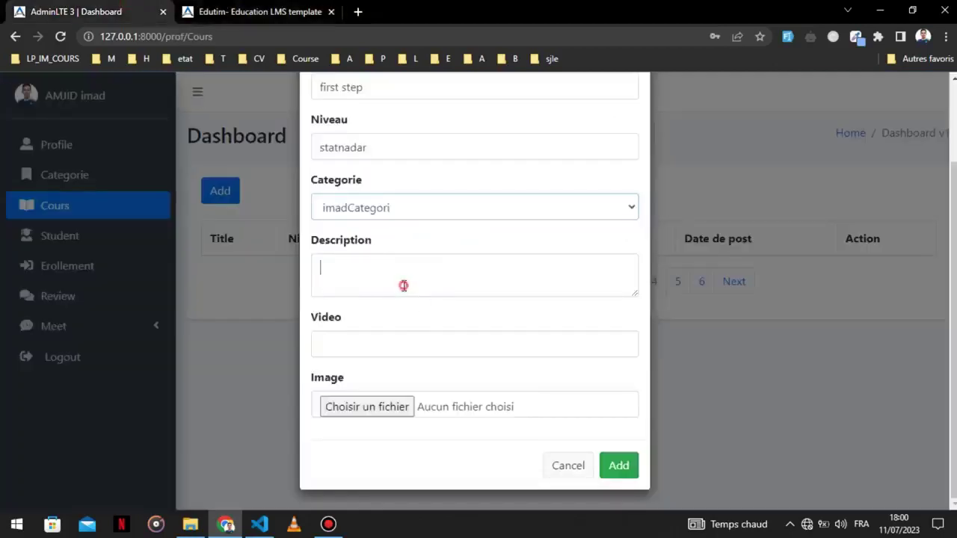
Enter a Laravel course description and fill the Video field from the saved suggestion.
{"action": "left_click", "coordinate": [403, 285]}
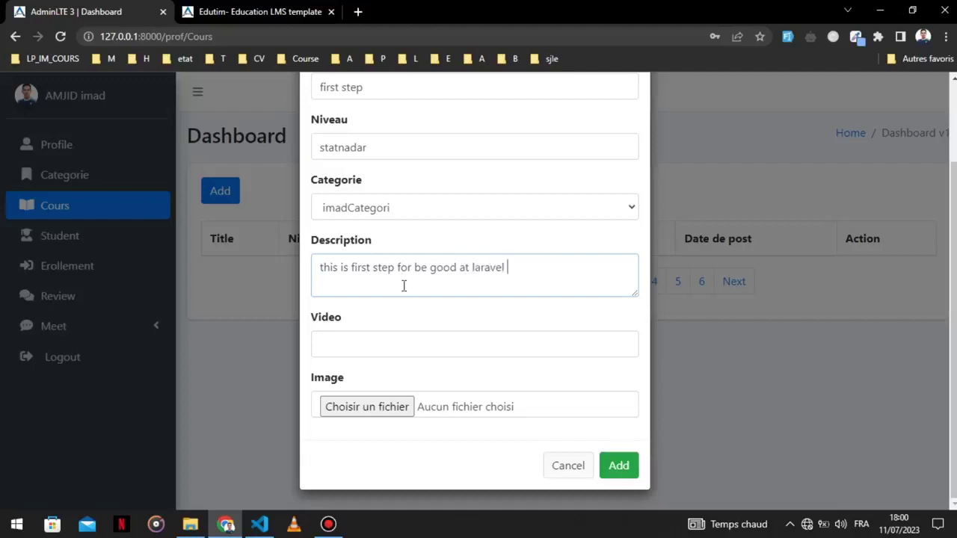
{"action": "left_click", "coordinate": [327, 347]}
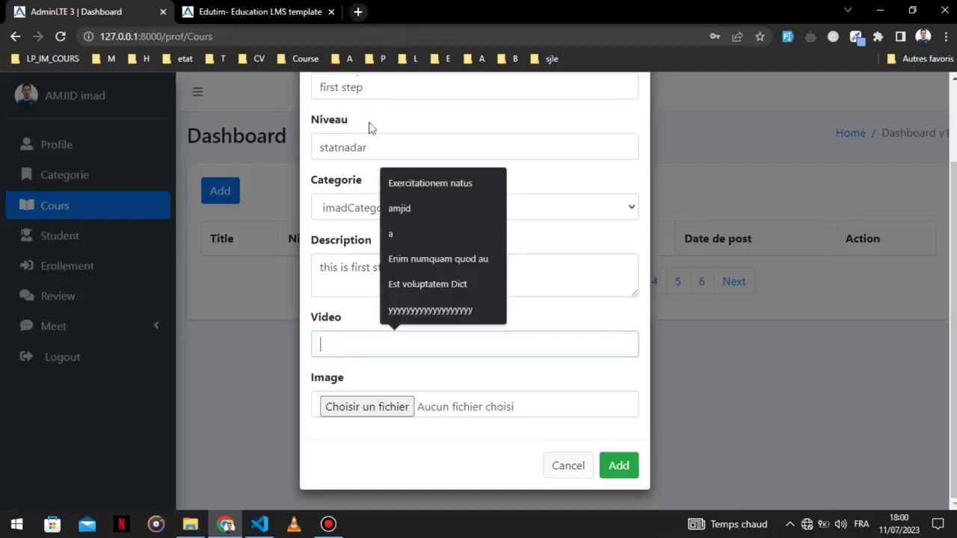
{"action": "type", "text": "y"}
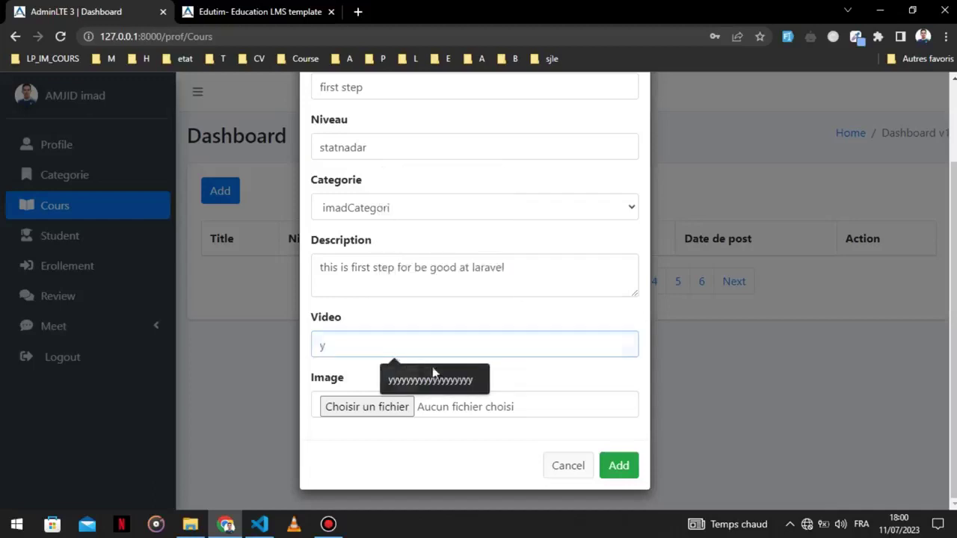
{"action": "left_click", "coordinate": [423, 379]}
Attach DevOps-scaled.jpg from the Images folder as the course image and submit the course.
{"action": "left_click", "coordinate": [389, 407]}
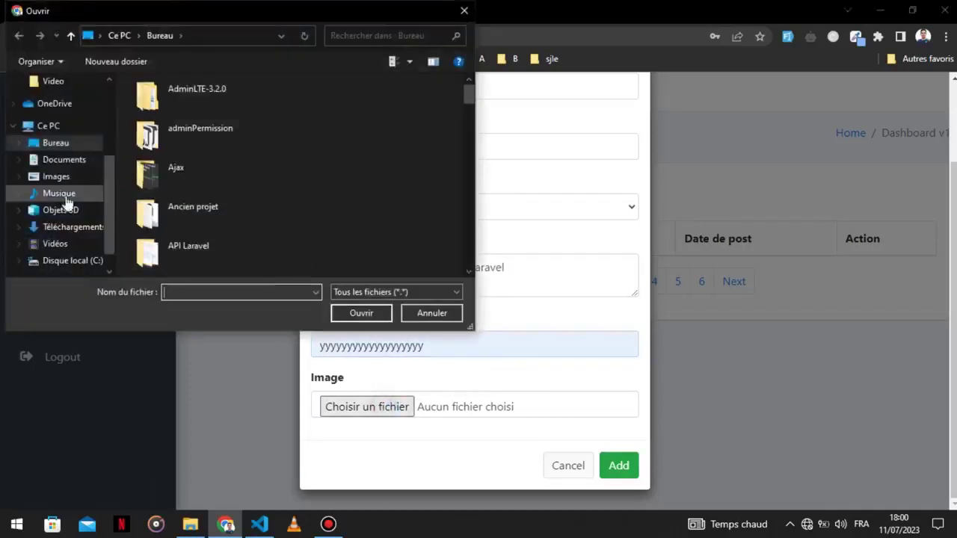
{"action": "left_click", "coordinate": [59, 176]}
{"action": "scroll", "coordinate": [299, 194], "scroll_direction": "down", "scroll_amount": 2}
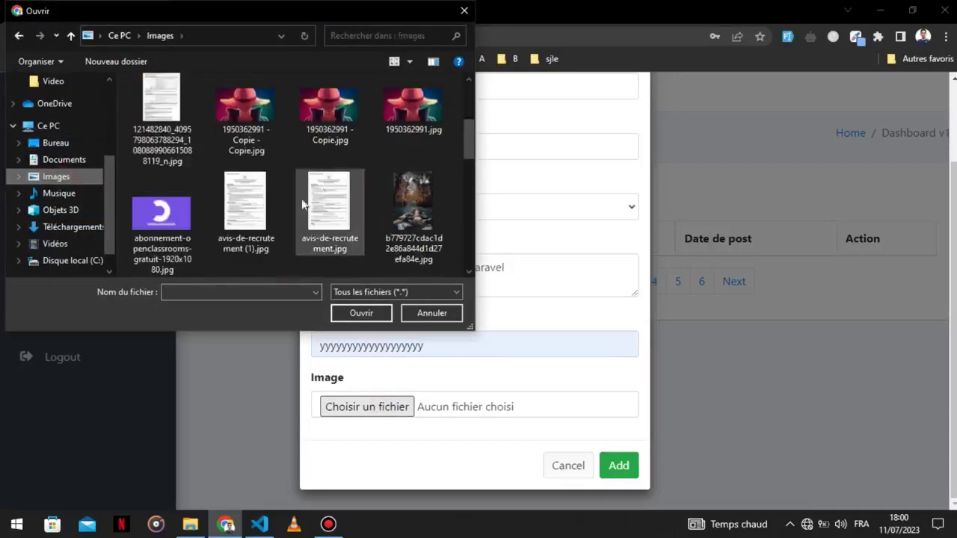
{"action": "scroll", "coordinate": [358, 216], "scroll_direction": "down", "scroll_amount": 2}
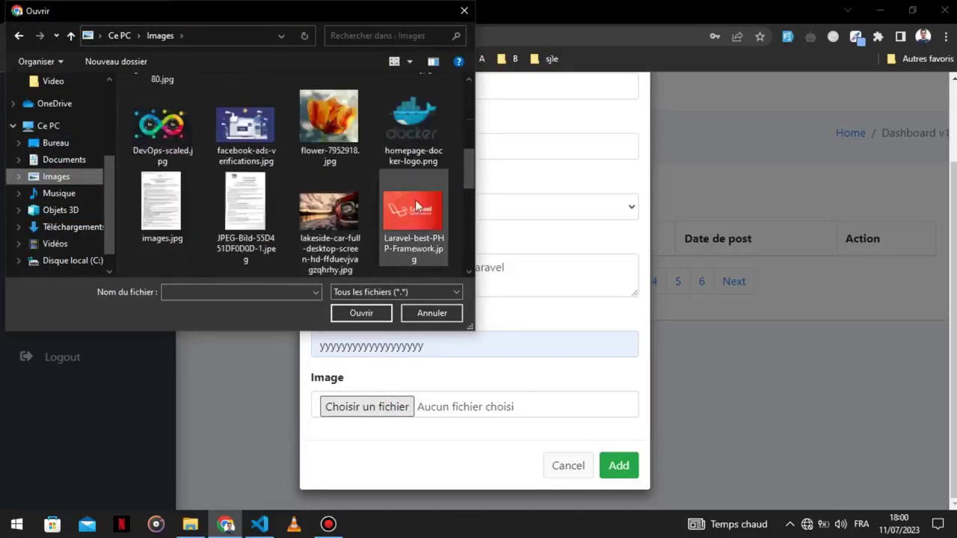
{"action": "double_click", "coordinate": [161, 125]}
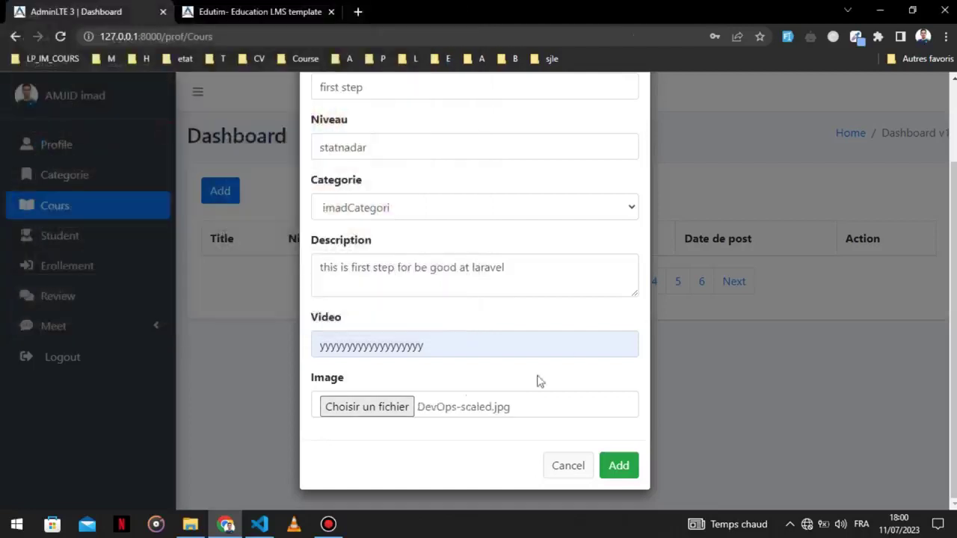
{"action": "left_click", "coordinate": [623, 475]}
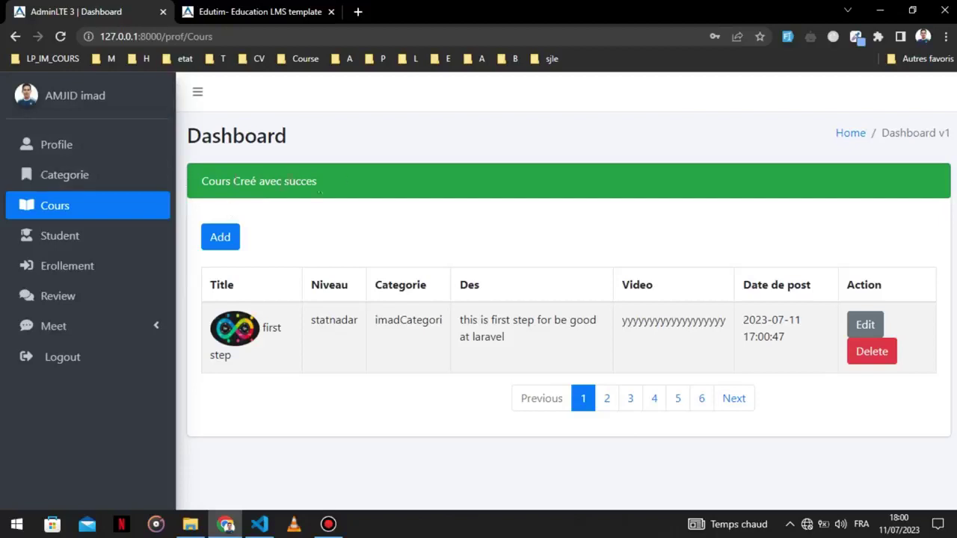
{"action": "left_click", "coordinate": [224, 12]}
{"action": "left_click", "coordinate": [61, 36]}
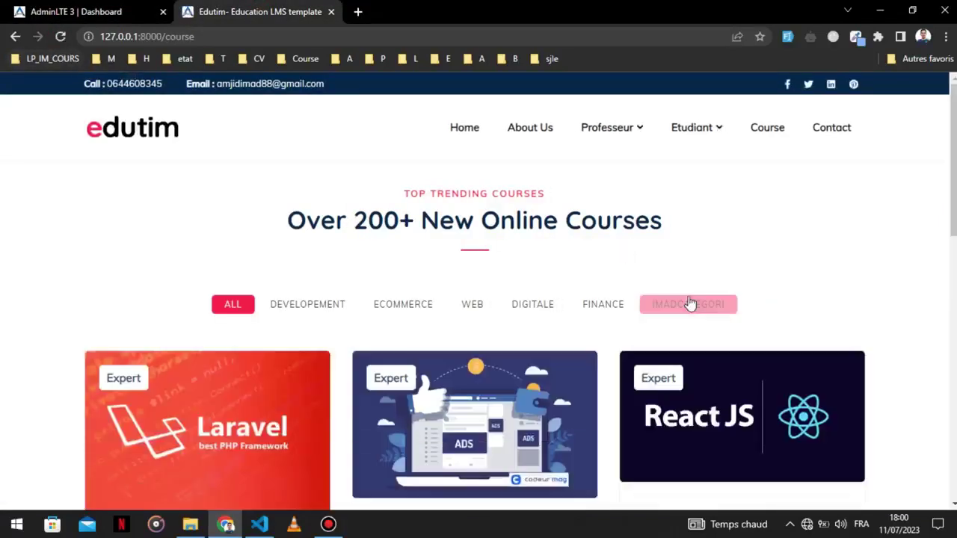
{"action": "left_click", "coordinate": [690, 305]}
{"action": "scroll", "coordinate": [277, 336], "scroll_direction": "down", "scroll_amount": 3}
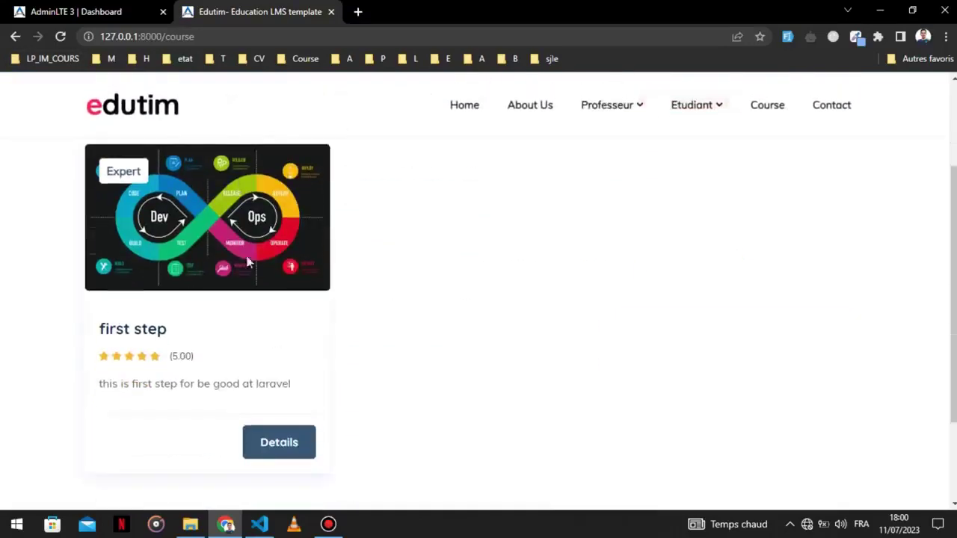
{"action": "scroll", "coordinate": [252, 274], "scroll_direction": "up", "scroll_amount": 3}
{"action": "left_click", "coordinate": [233, 307]}
{"action": "scroll", "coordinate": [224, 329], "scroll_direction": "down", "scroll_amount": 5}
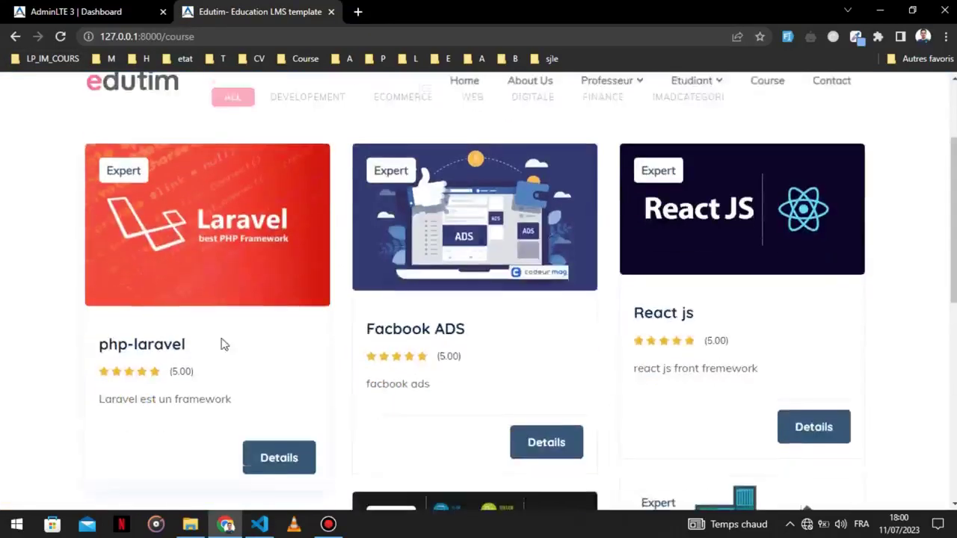
{"action": "scroll", "coordinate": [413, 356], "scroll_direction": "up", "scroll_amount": 5}
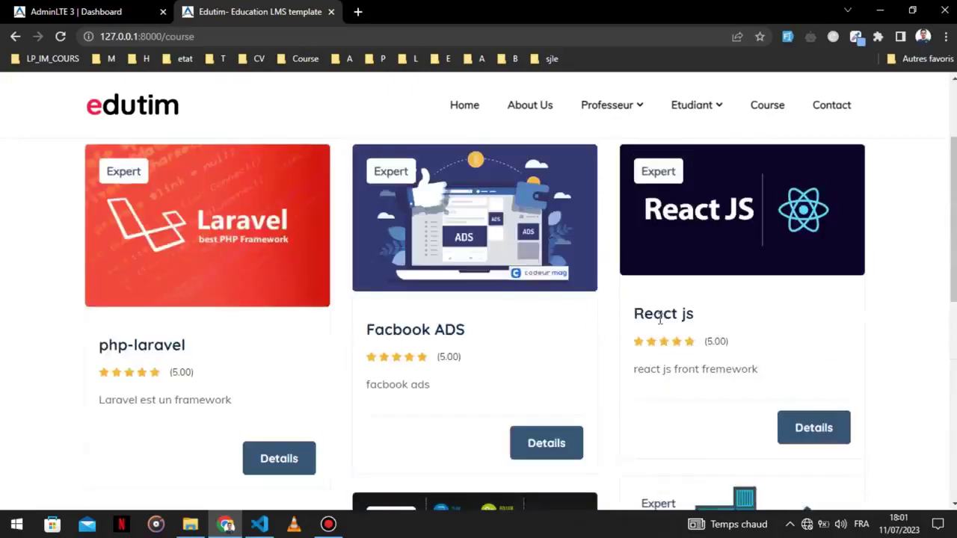
{"action": "left_click", "coordinate": [692, 306]}
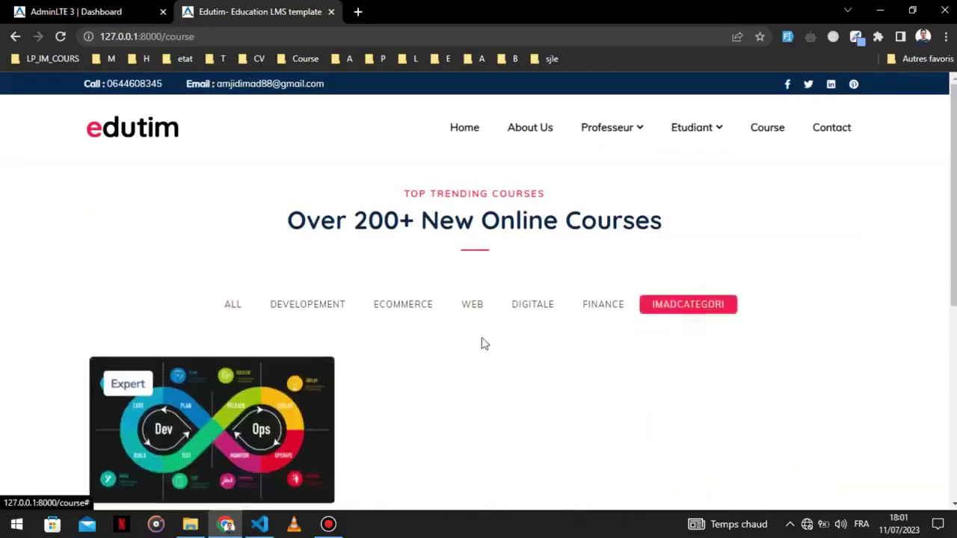
{"action": "scroll", "coordinate": [273, 352], "scroll_direction": "down", "scroll_amount": 3}
{"action": "left_click", "coordinate": [38, 16]}
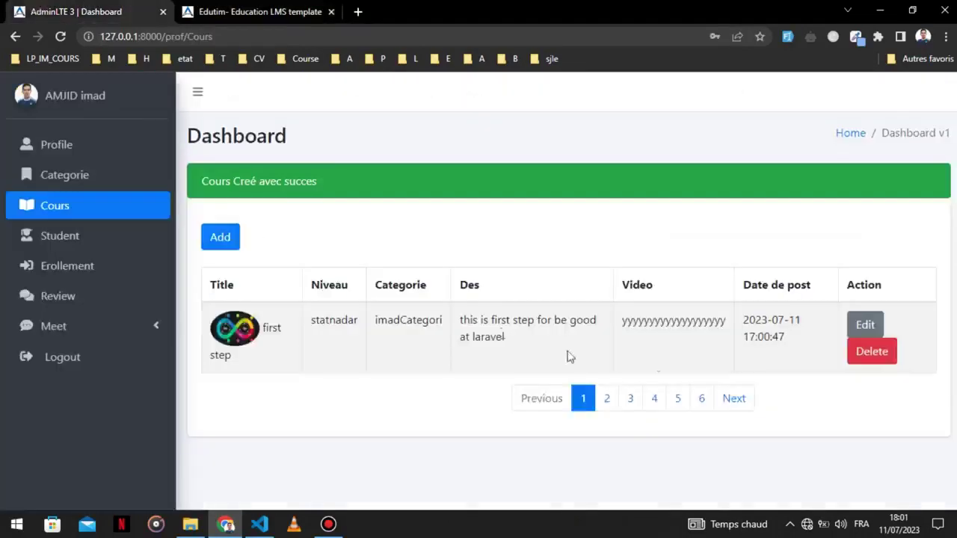
Update the first step course to the Developement category with video 'yy' and save.
{"action": "left_click", "coordinate": [865, 324]}
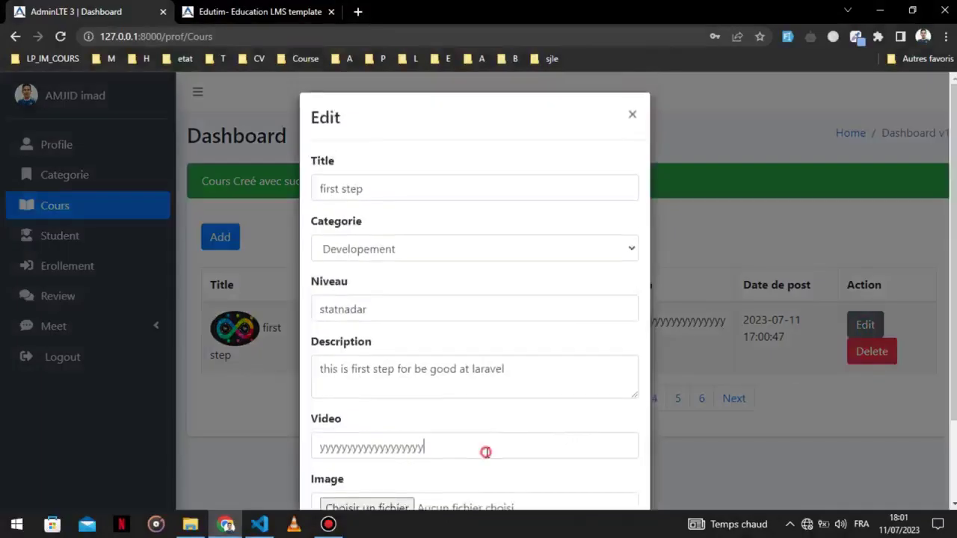
{"action": "left_click", "coordinate": [485, 451]}
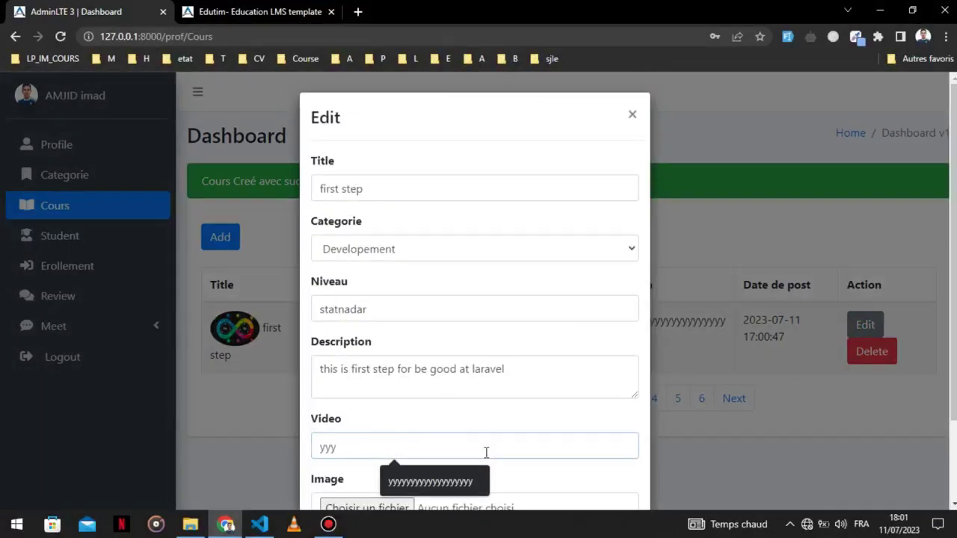
{"action": "scroll", "coordinate": [485, 452], "scroll_direction": "down", "scroll_amount": 2}
{"action": "left_click", "coordinate": [627, 465]}
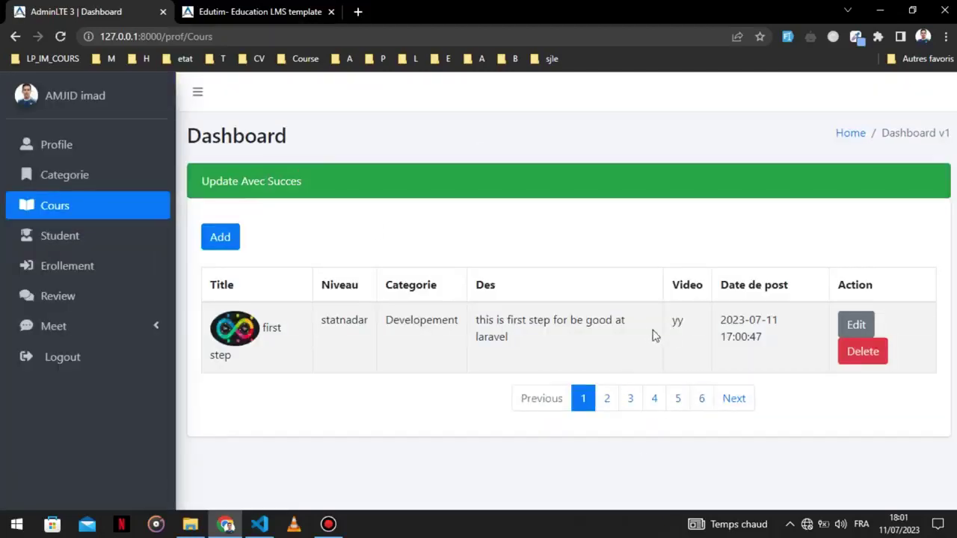
Look over the empty Student and Review lists, then log out of the teacher account.
{"action": "left_click", "coordinate": [103, 238]}
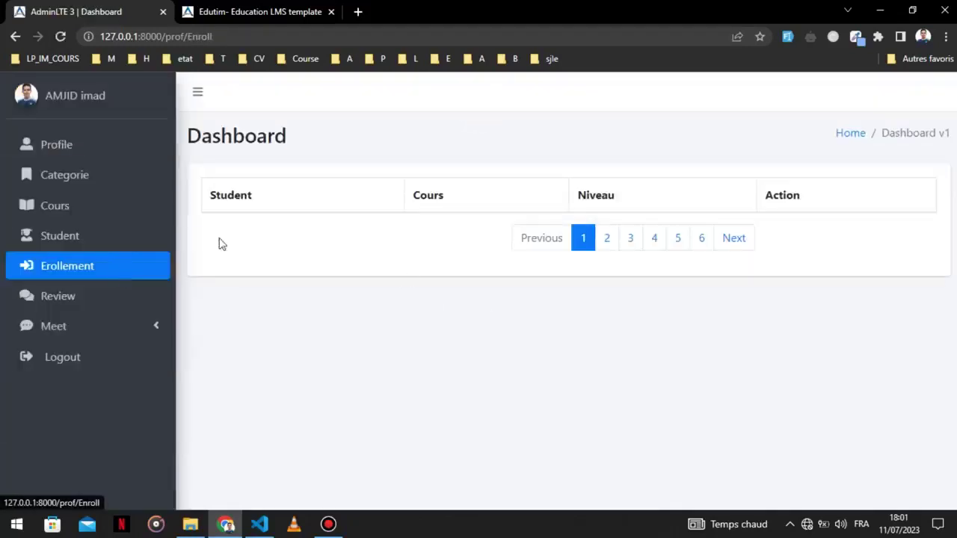
{"action": "left_click", "coordinate": [102, 299]}
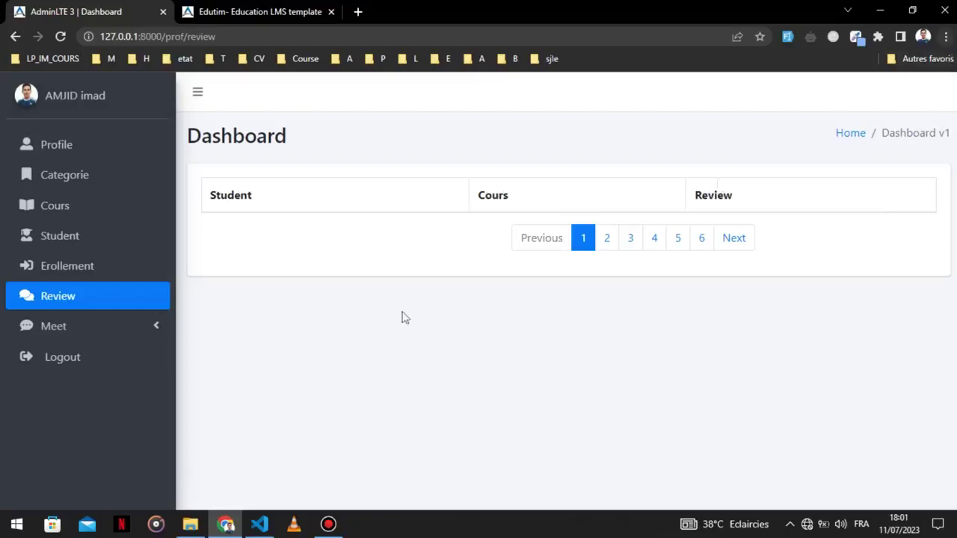
{"action": "left_click", "coordinate": [49, 363]}
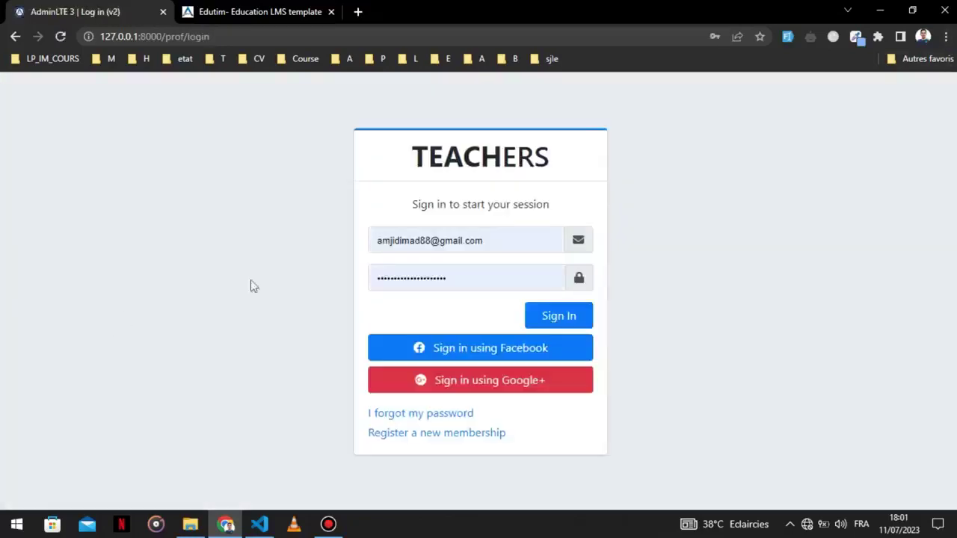
Load the student login page and try signing in with the autofilled credentials.
{"action": "left_click", "coordinate": [172, 36]}
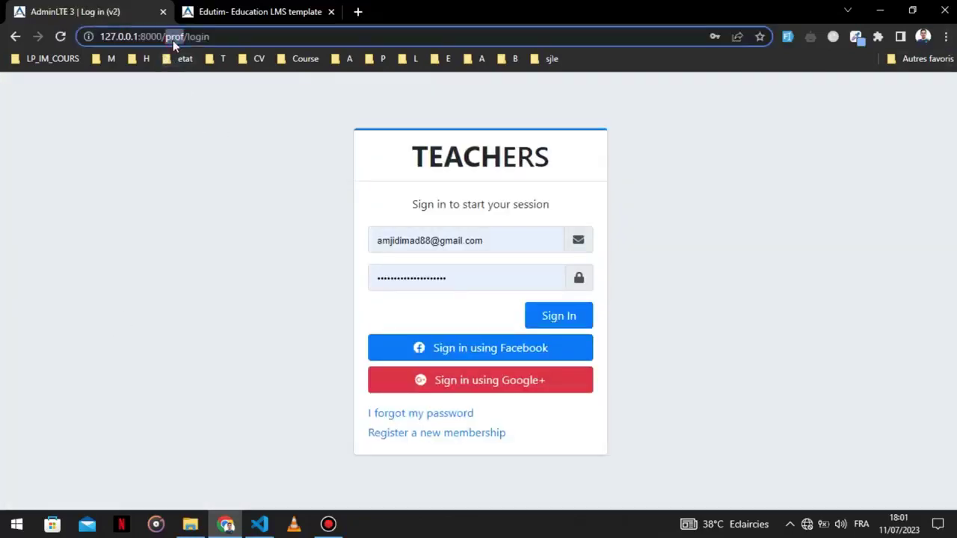
{"action": "type", "text": "student"}
{"action": "key", "text": "Return"}
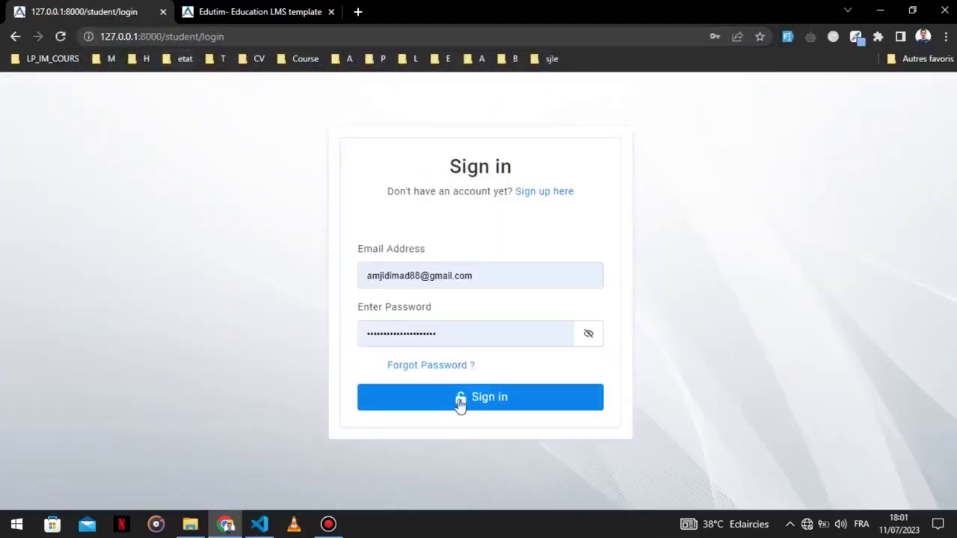
{"action": "left_click", "coordinate": [460, 403]}
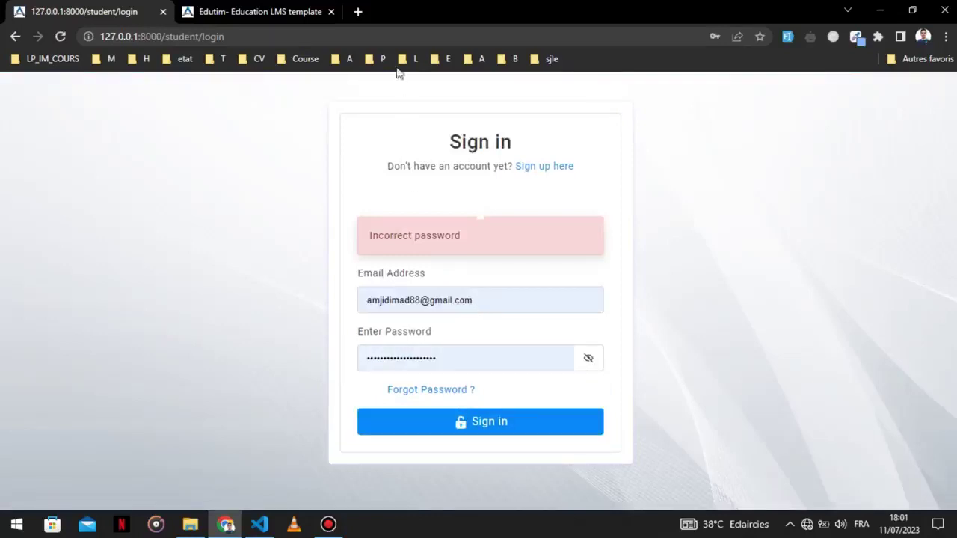
{"action": "left_click", "coordinate": [359, 12]}
Open localhost/phpmyadmin in the new browser tab.
{"action": "type", "text": "lo"}
{"action": "key", "text": "Down"}
{"action": "key", "text": "Down"}
{"action": "key", "text": "Down"}
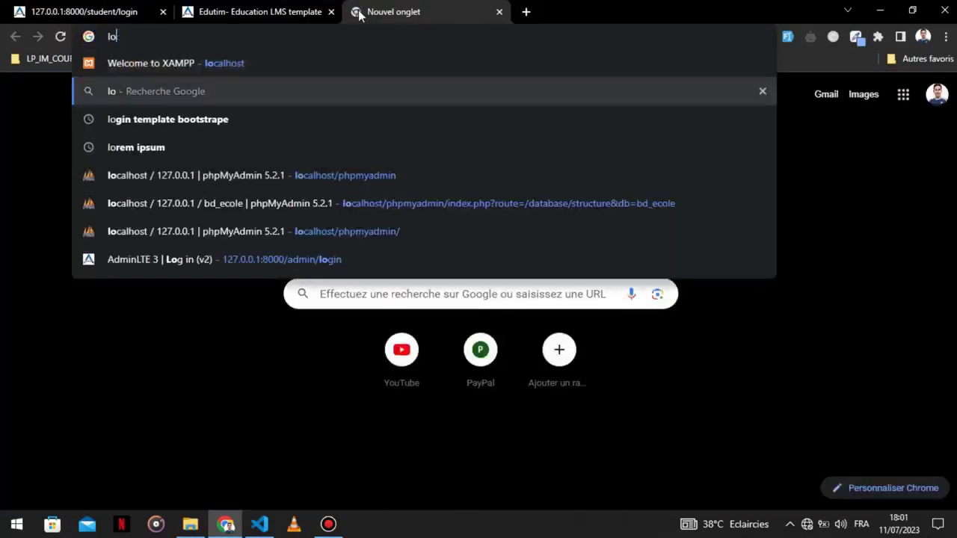
{"action": "key", "text": "Return"}
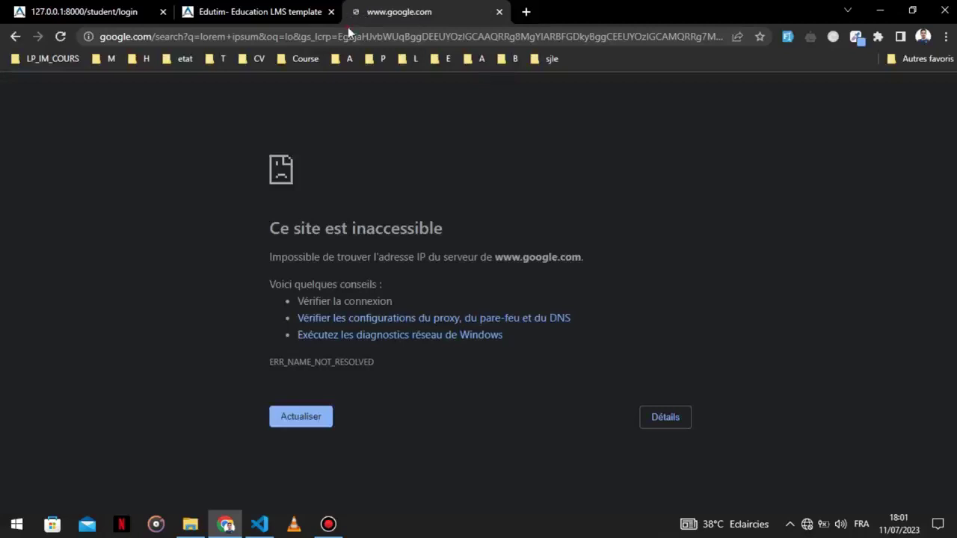
{"action": "left_click", "coordinate": [348, 27]}
{"action": "type", "text": "lo"}
{"action": "key", "text": "Down"}
{"action": "key", "text": "Down"}
{"action": "key", "text": "Down"}
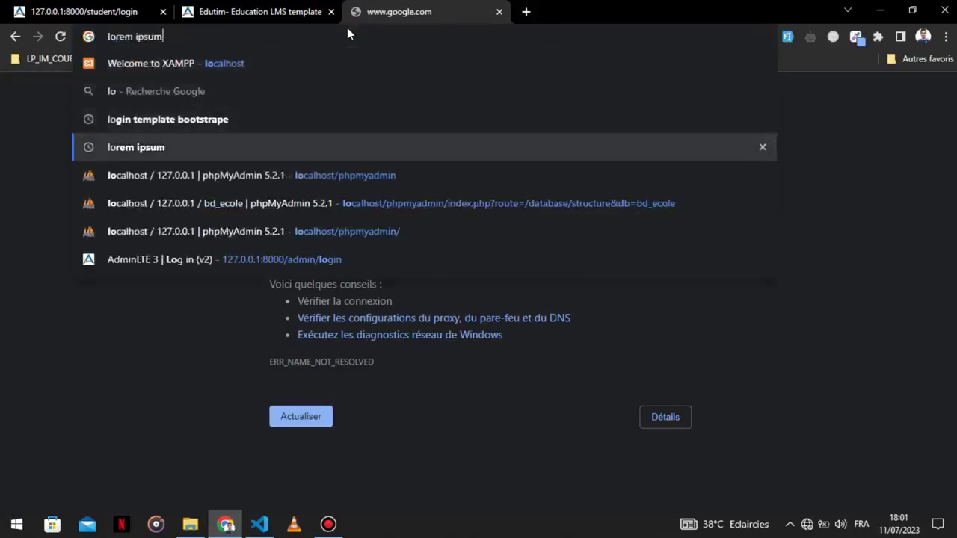
{"action": "key", "text": "Down"}
{"action": "key", "text": "Return"}
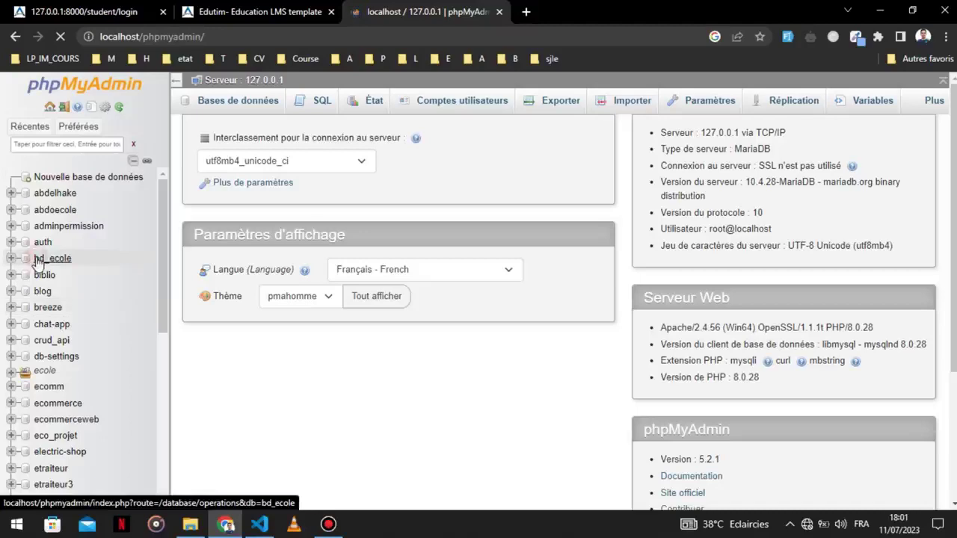
Copy a student's email from bd_ecole's etds table, then return to the student login tab.
{"action": "left_click", "coordinate": [39, 260]}
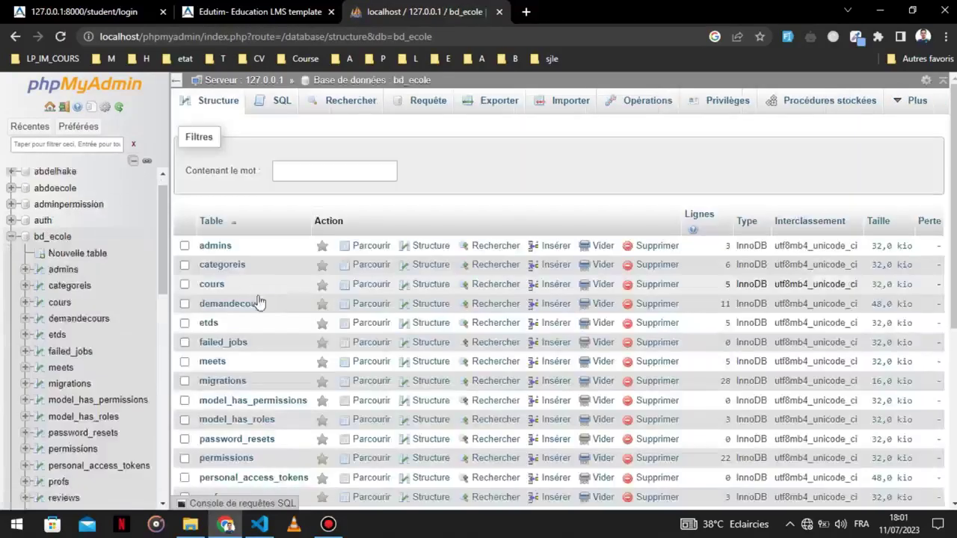
{"action": "scroll", "coordinate": [246, 299], "scroll_direction": "down", "scroll_amount": 1}
{"action": "left_click", "coordinate": [211, 259]}
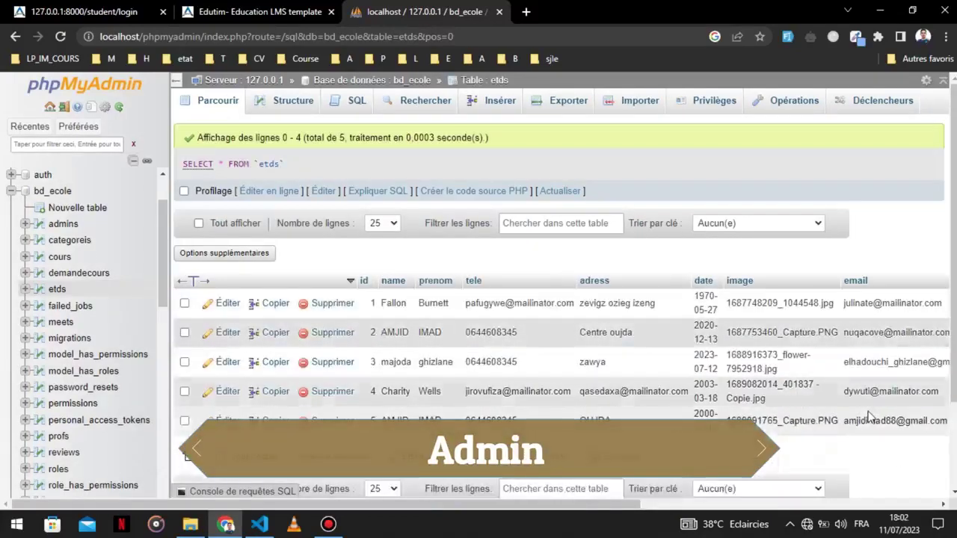
{"action": "double_click", "coordinate": [861, 424]}
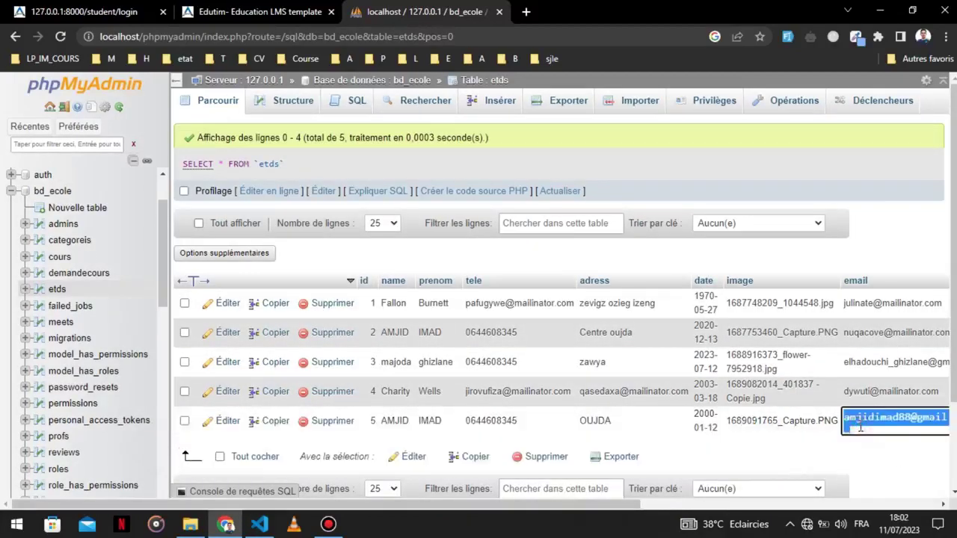
{"action": "double_click", "coordinate": [895, 329]}
{"action": "key", "text": "ctrl+c"}
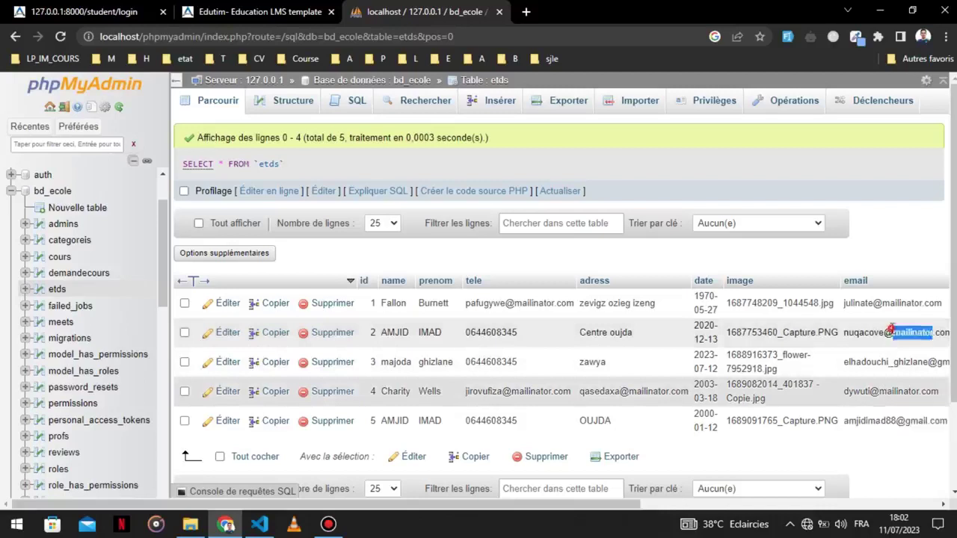
{"action": "left_click", "coordinate": [876, 448]}
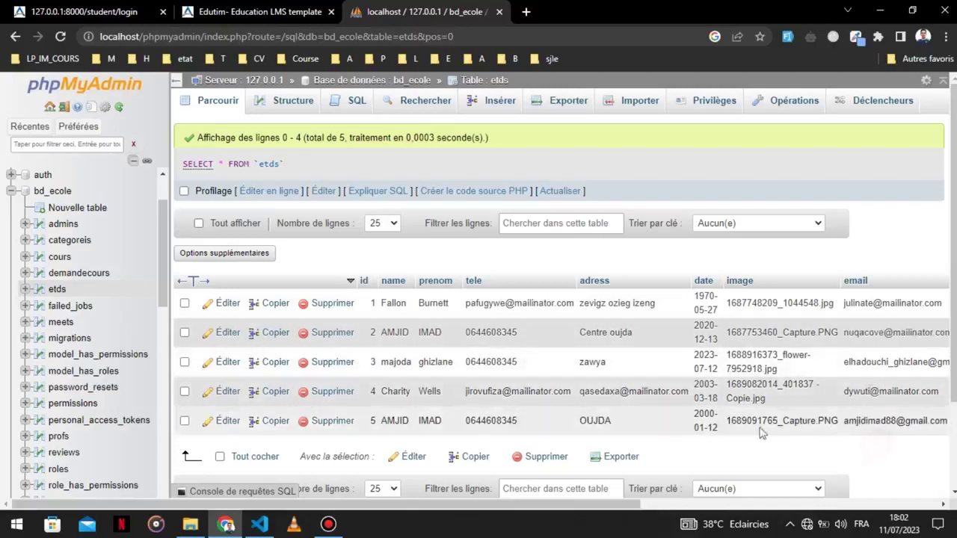
{"action": "left_click", "coordinate": [262, 9]}
{"action": "left_click", "coordinate": [85, 10]}
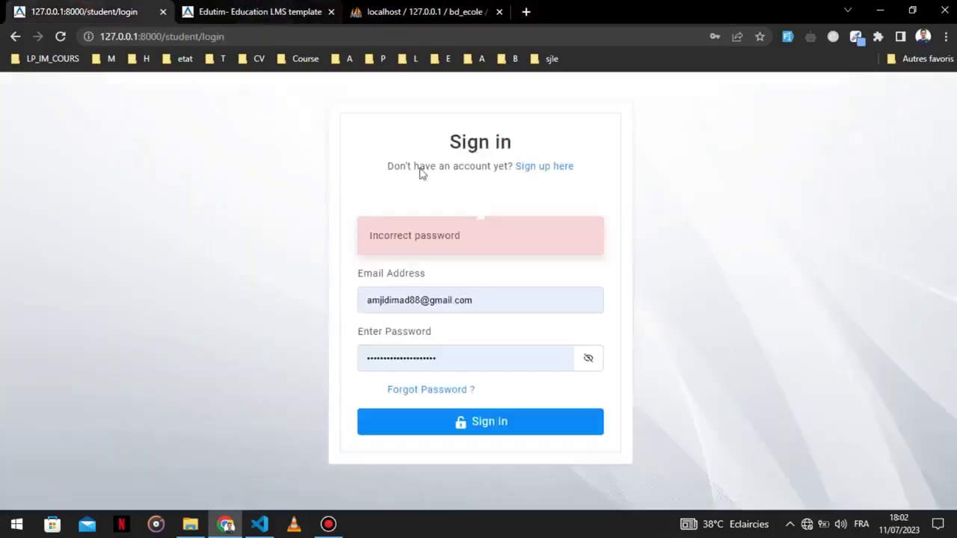
Sign in as the student with the pasted email and decline Chrome's password saving.
{"action": "left_click", "coordinate": [784, 41]}
{"action": "left_click", "coordinate": [534, 297]}
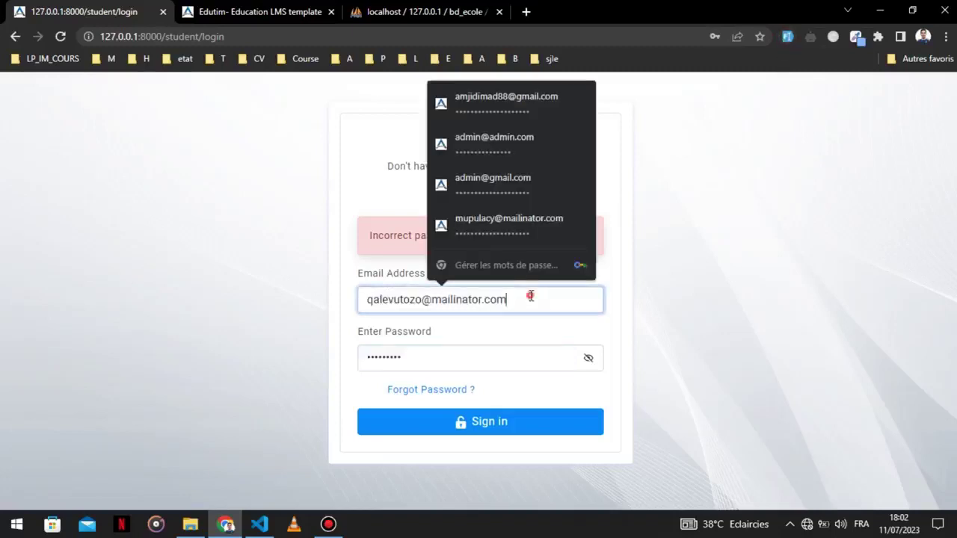
{"action": "key", "text": "ctrl+a"}
{"action": "key", "text": "ctrl+v"}
{"action": "left_click", "coordinate": [517, 433]}
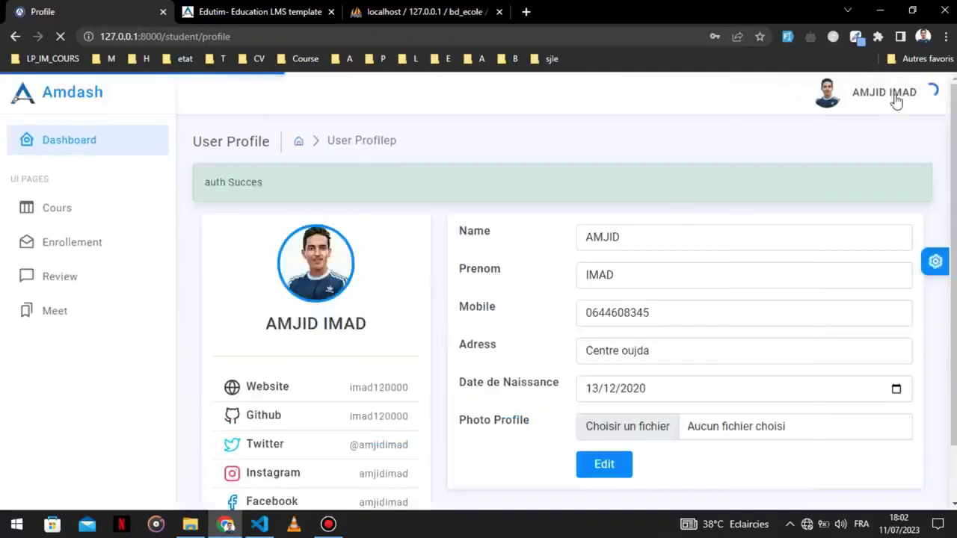
{"action": "left_click", "coordinate": [728, 236]}
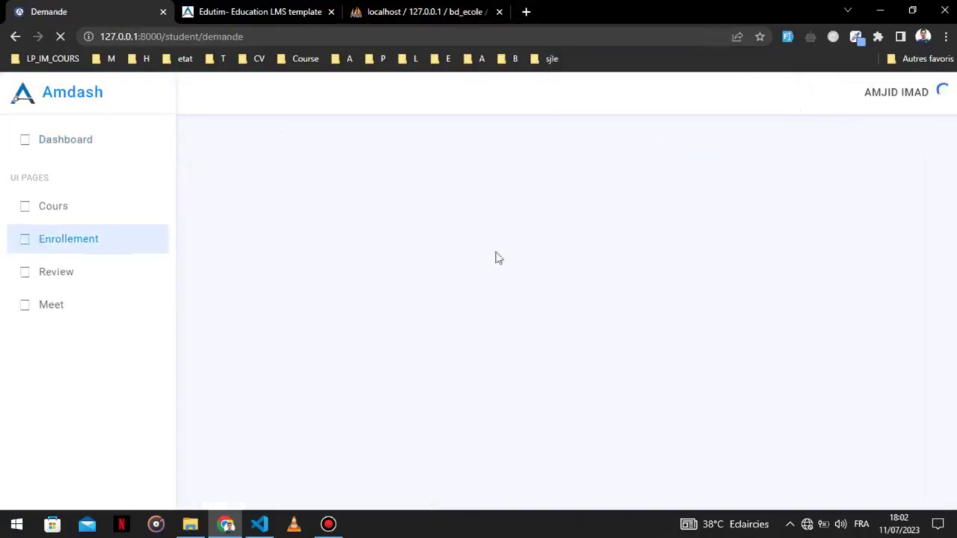
{"action": "left_click", "coordinate": [526, 15]}
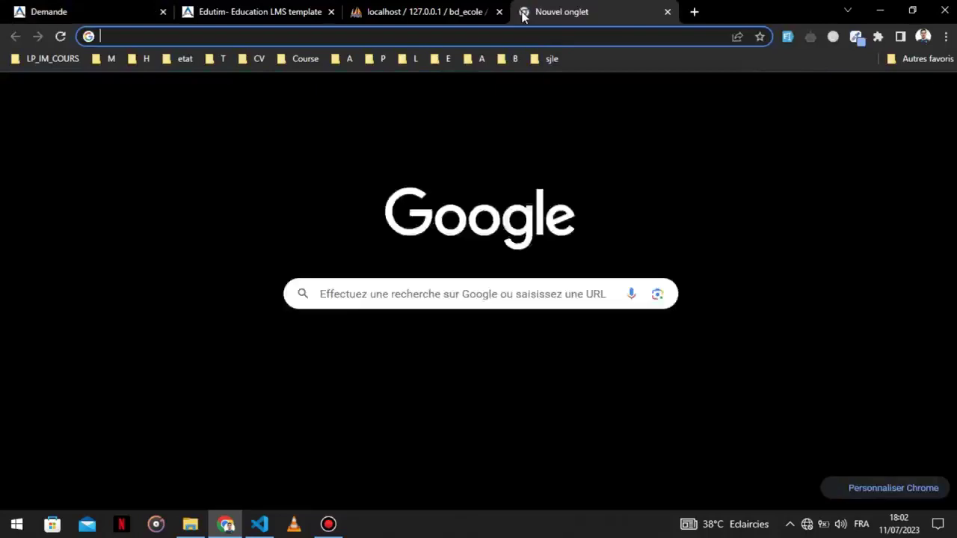
Enroll the student in first step from its Details page in the 127.0.0.1 course catalogue.
{"action": "type", "text": "127.0.0.1:8000"}
{"action": "key", "text": "Return"}
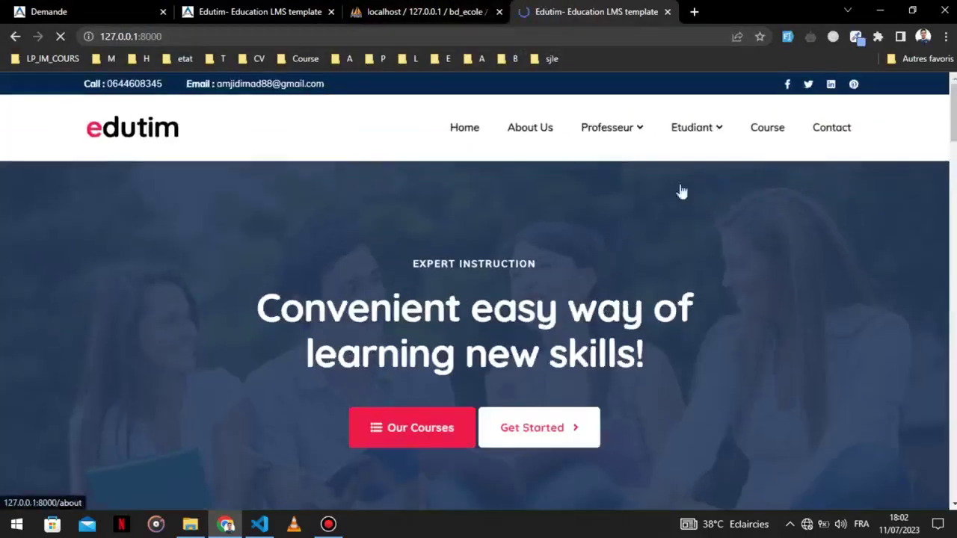
{"action": "left_click", "coordinate": [773, 134]}
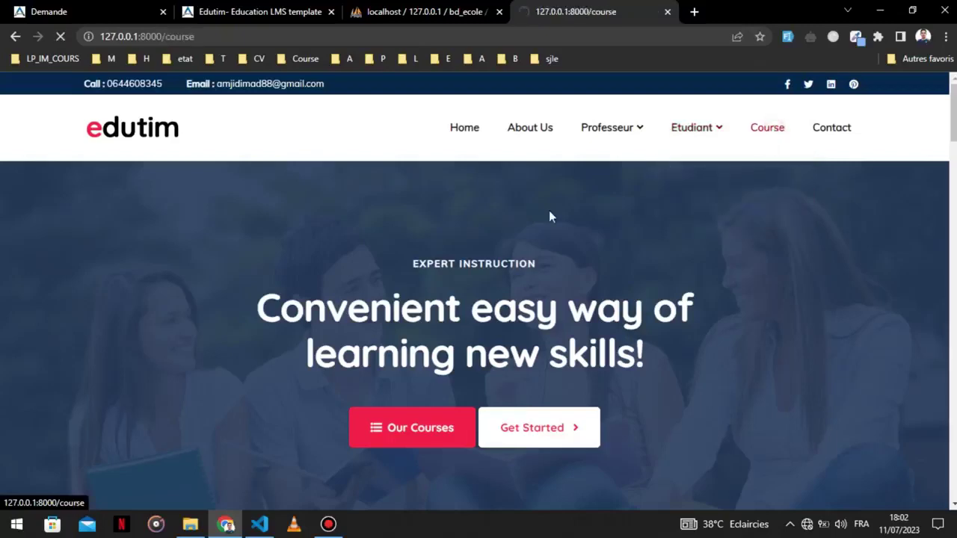
{"action": "scroll", "coordinate": [560, 209], "scroll_direction": "down", "scroll_amount": 5}
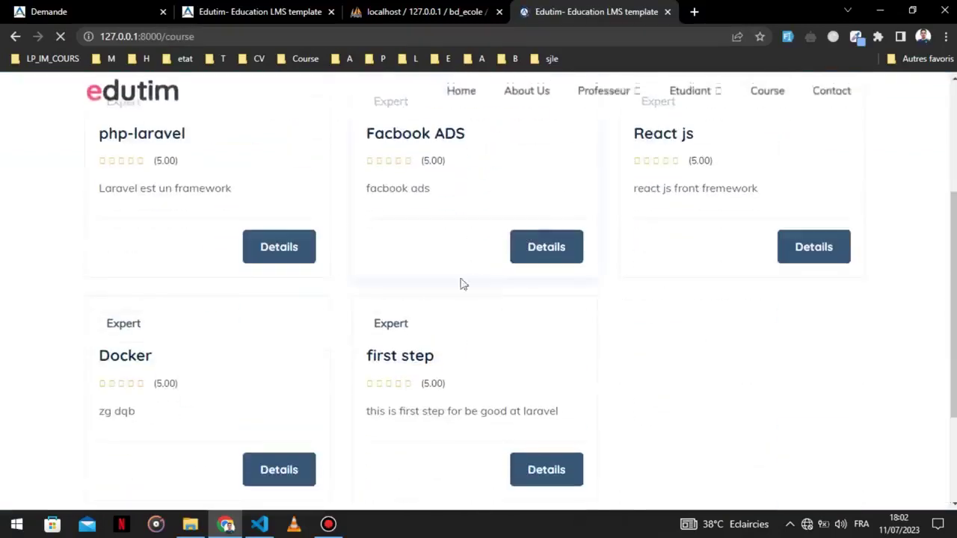
{"action": "scroll", "coordinate": [397, 331], "scroll_direction": "down", "scroll_amount": 4}
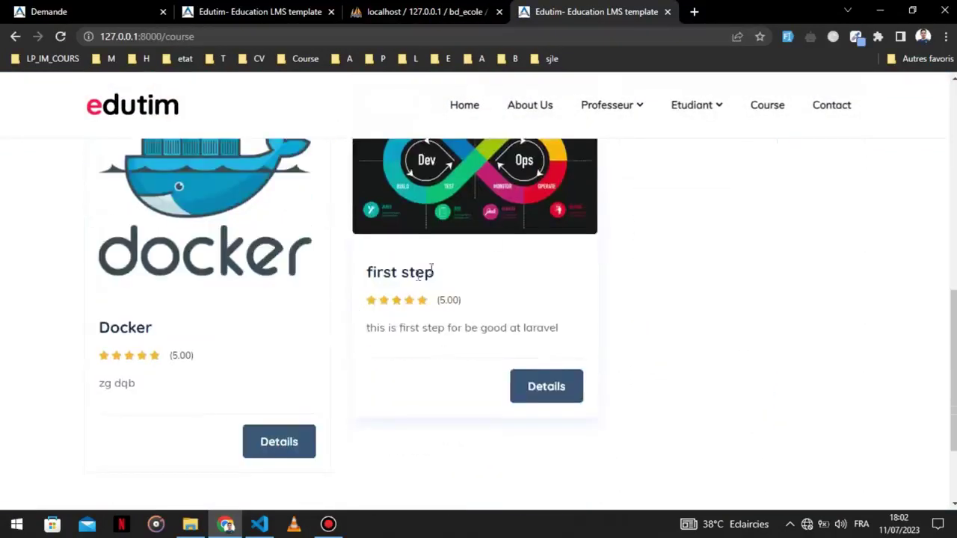
{"action": "left_click", "coordinate": [547, 397]}
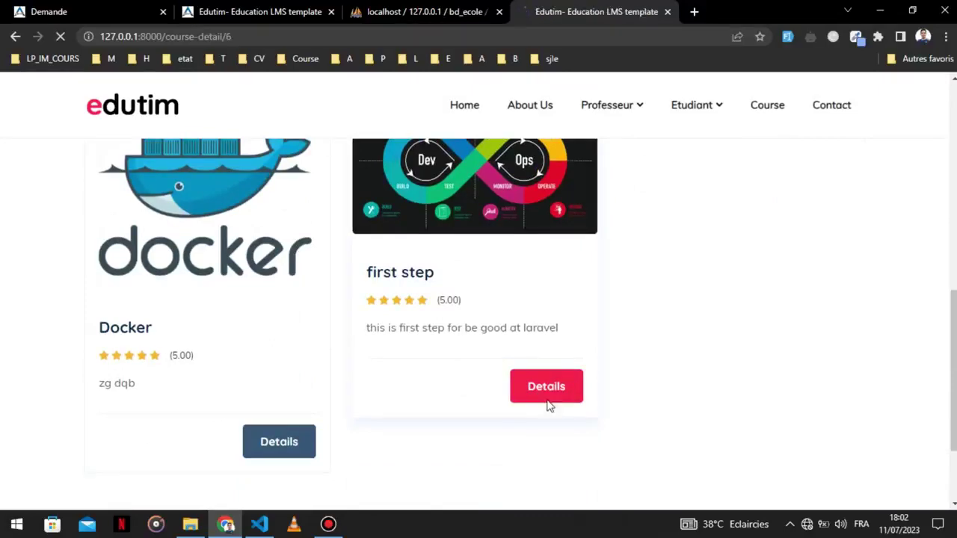
{"action": "scroll", "coordinate": [658, 357], "scroll_direction": "down", "scroll_amount": 3}
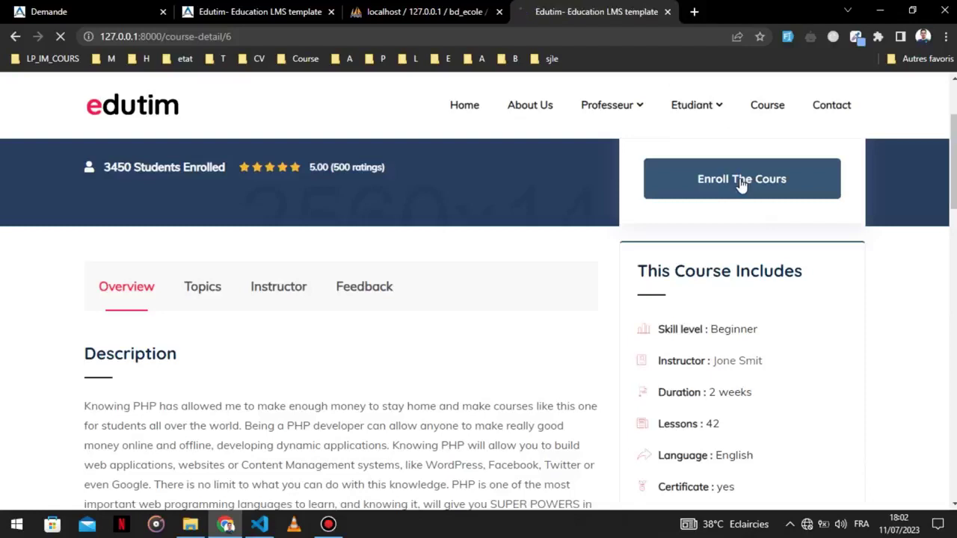
{"action": "left_click", "coordinate": [742, 179]}
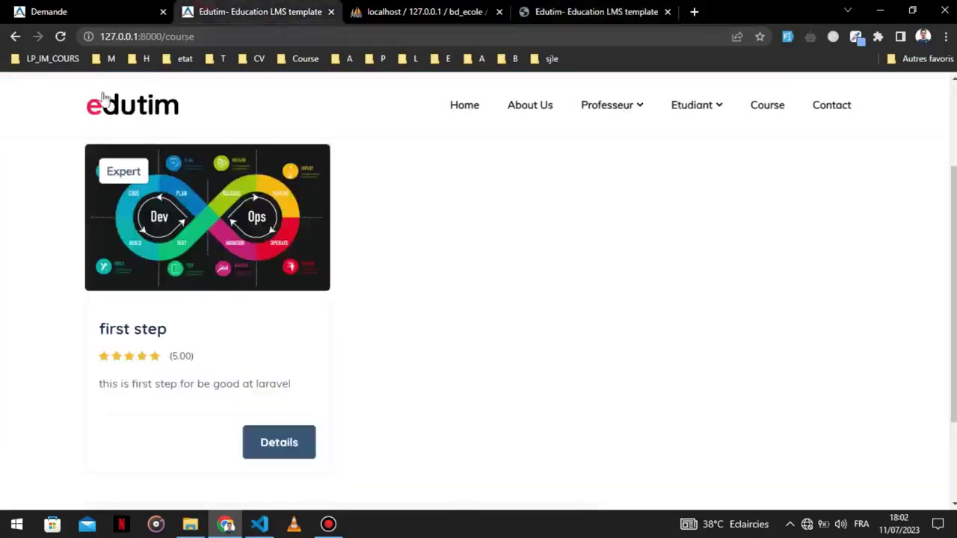
{"action": "left_click", "coordinate": [45, 11]}
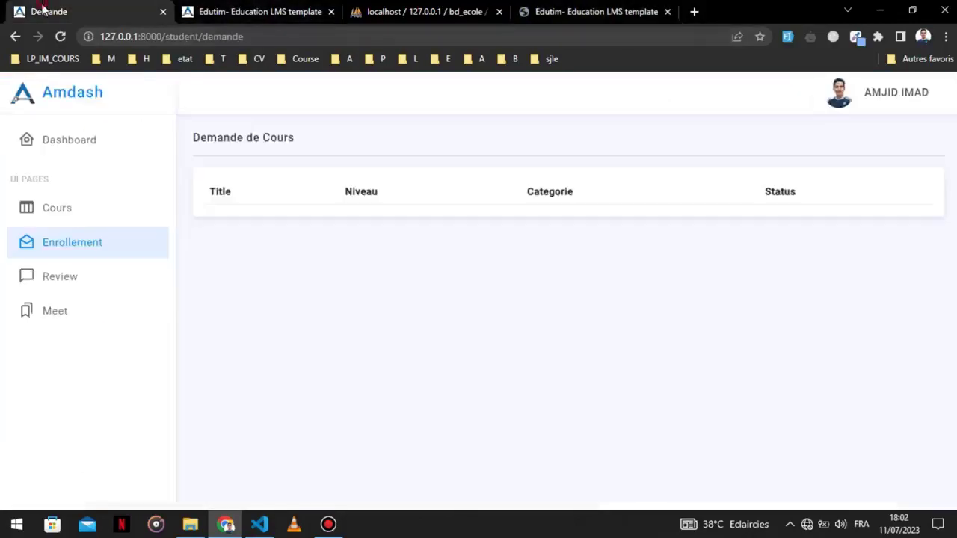
Reload the enrollment requests and confirm first step shows status 'in Progress'.
{"action": "left_click", "coordinate": [63, 35]}
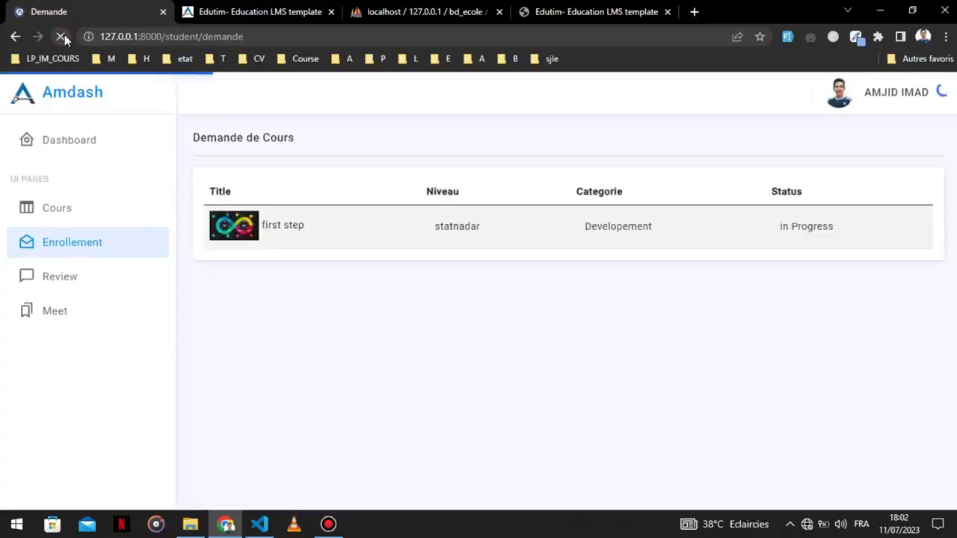
{"action": "left_click_drag", "start_coordinate": [283, 239], "coordinate": [825, 222]}
{"action": "left_click", "coordinate": [837, 231]}
{"action": "left_click", "coordinate": [814, 229]}
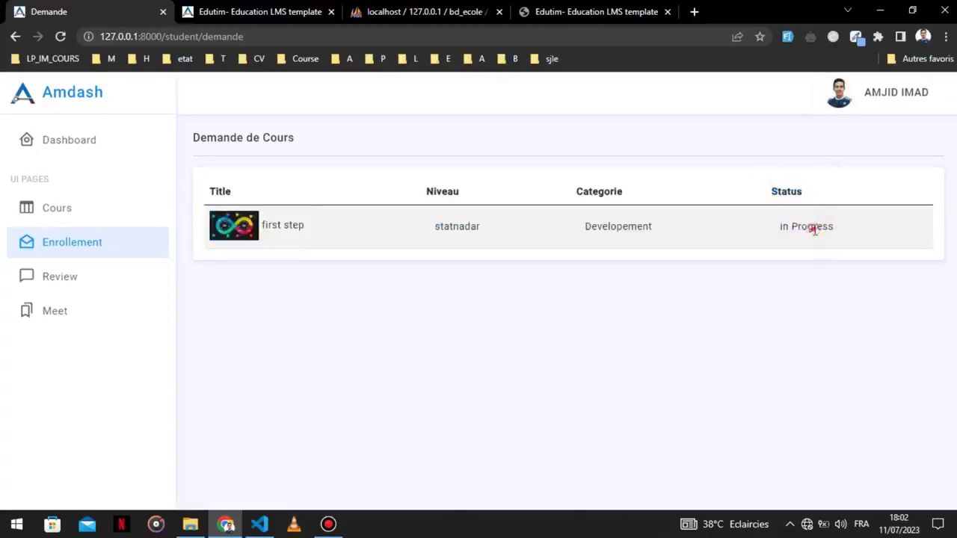
{"action": "triple_click", "coordinate": [823, 227]}
{"action": "left_click", "coordinate": [740, 250]}
Log the student out and enter a teacher email on the /prof/login page.
{"action": "left_click", "coordinate": [890, 93]}
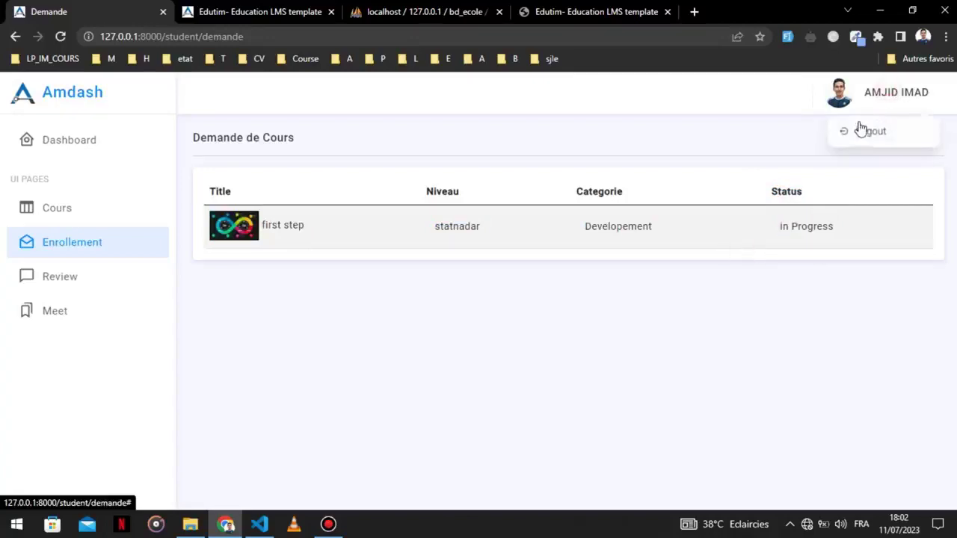
{"action": "left_click", "coordinate": [861, 131]}
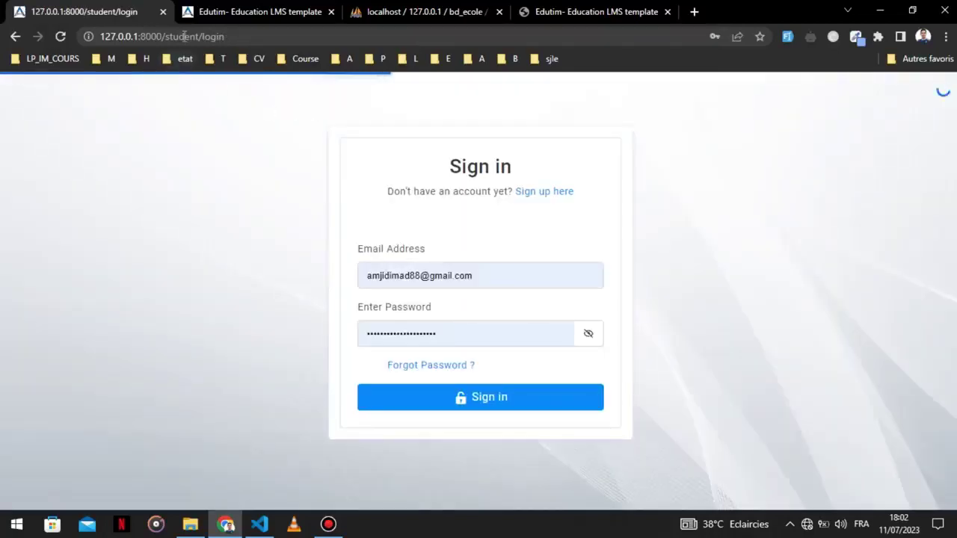
{"action": "double_click", "coordinate": [182, 36]}
{"action": "type", "text": "prof"}
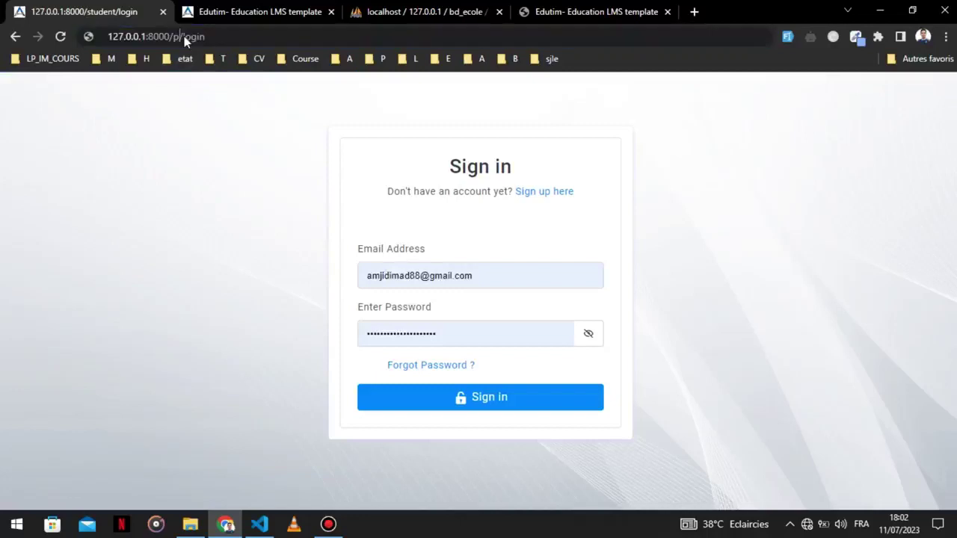
{"action": "key", "text": "Return"}
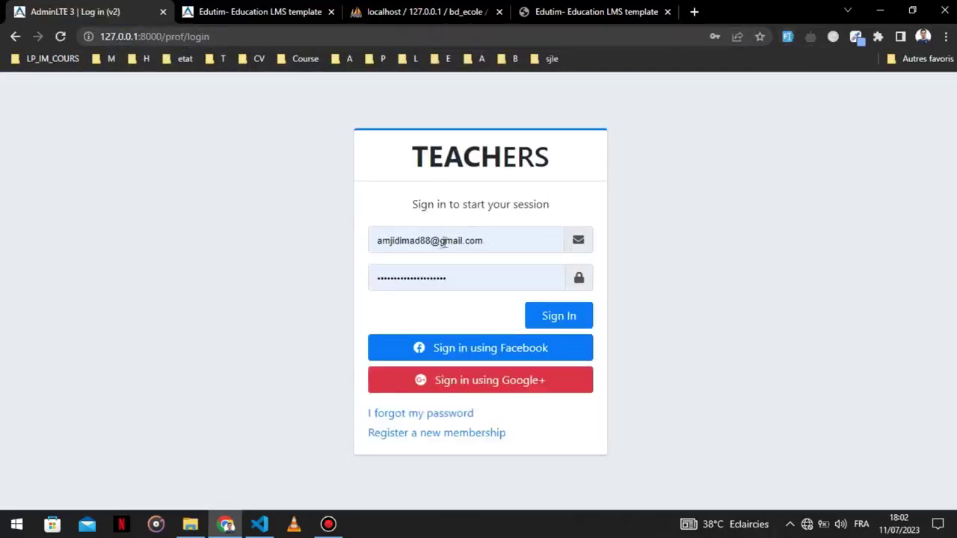
{"action": "left_click", "coordinate": [442, 246]}
{"action": "double_click", "coordinate": [434, 246]}
{"action": "left_click", "coordinate": [433, 247]}
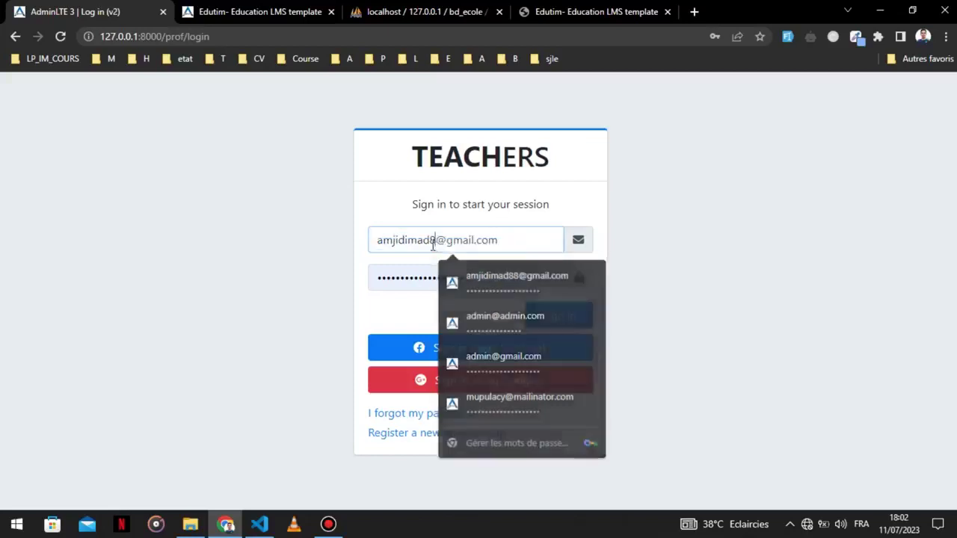
{"action": "key", "text": "BackSpace"}
{"action": "key", "text": "BackSpace"}
{"action": "type", "text": "99"}
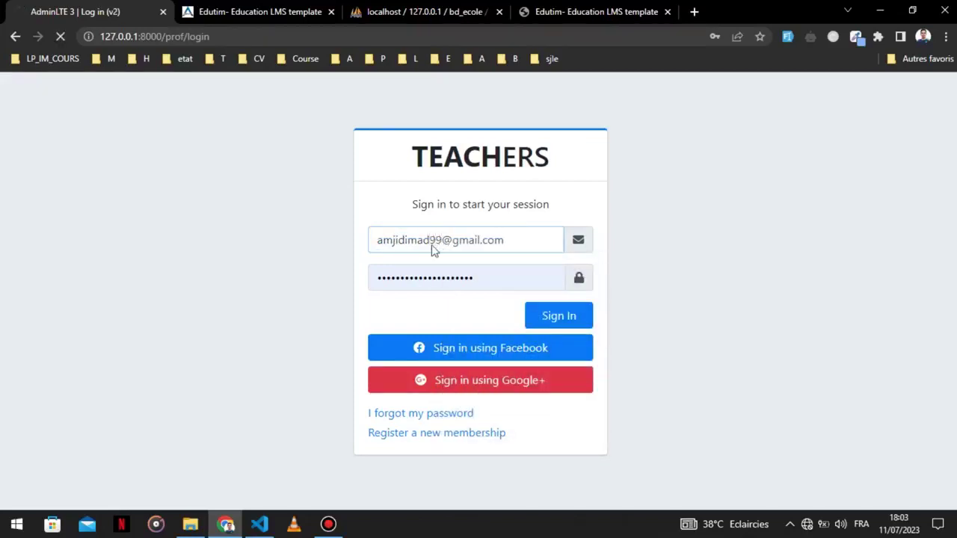